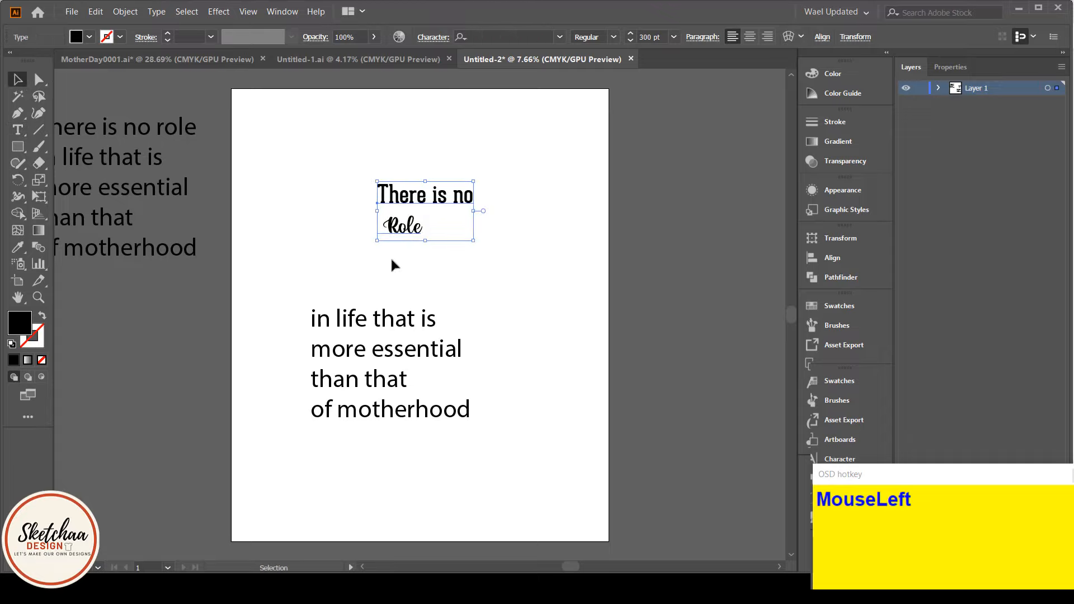
click(72, 12)
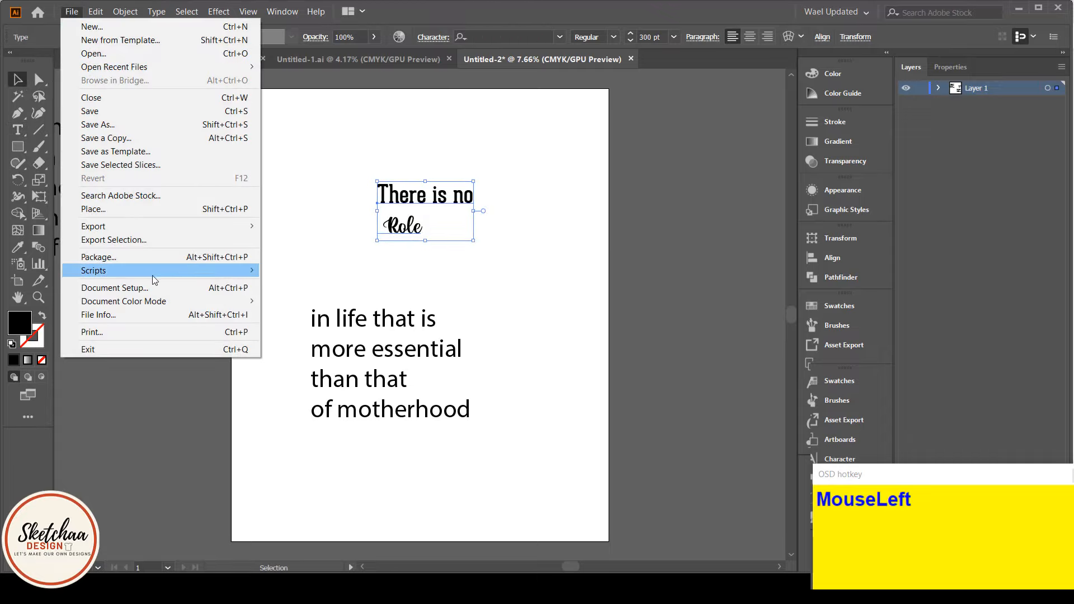
mouse_move(168, 270)
click(292, 271)
Enlarge the word Role to about 1269 pt and move the line "There is no" slightly up above it.
click(397, 229)
drag(434, 241, 457, 287)
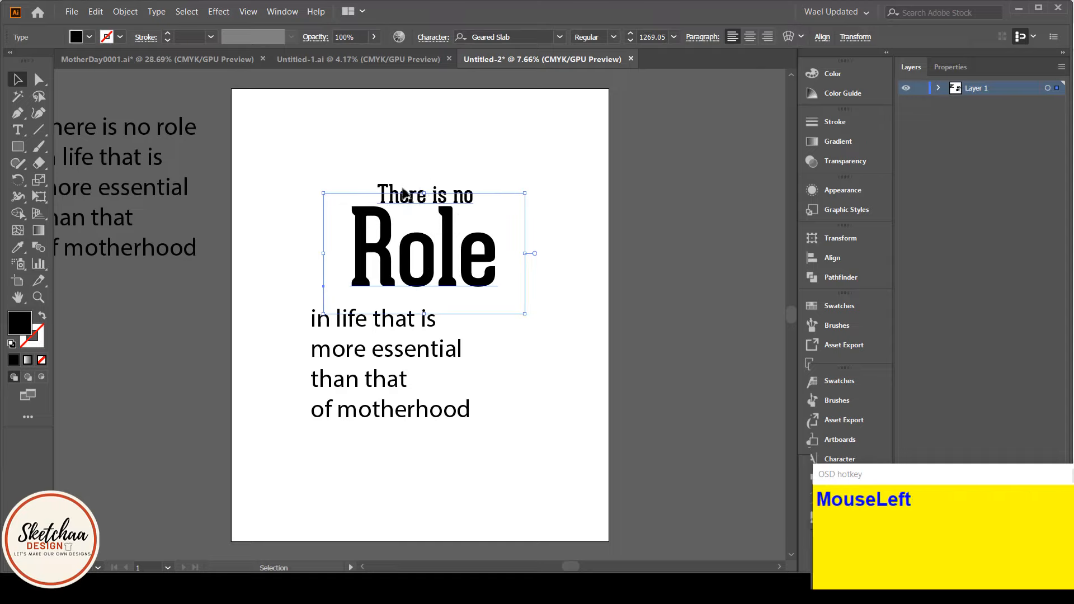
drag(404, 195, 398, 186)
Set the word Role in the Hello Valentica Regular font and position it beneath "There is no".
click(440, 259)
click(524, 37)
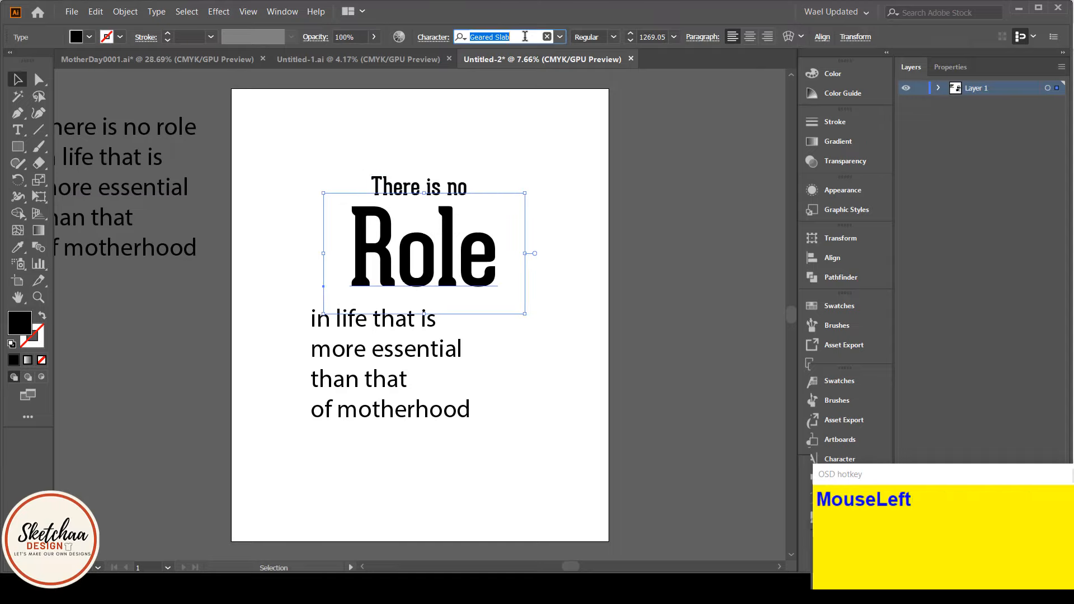
text(he)
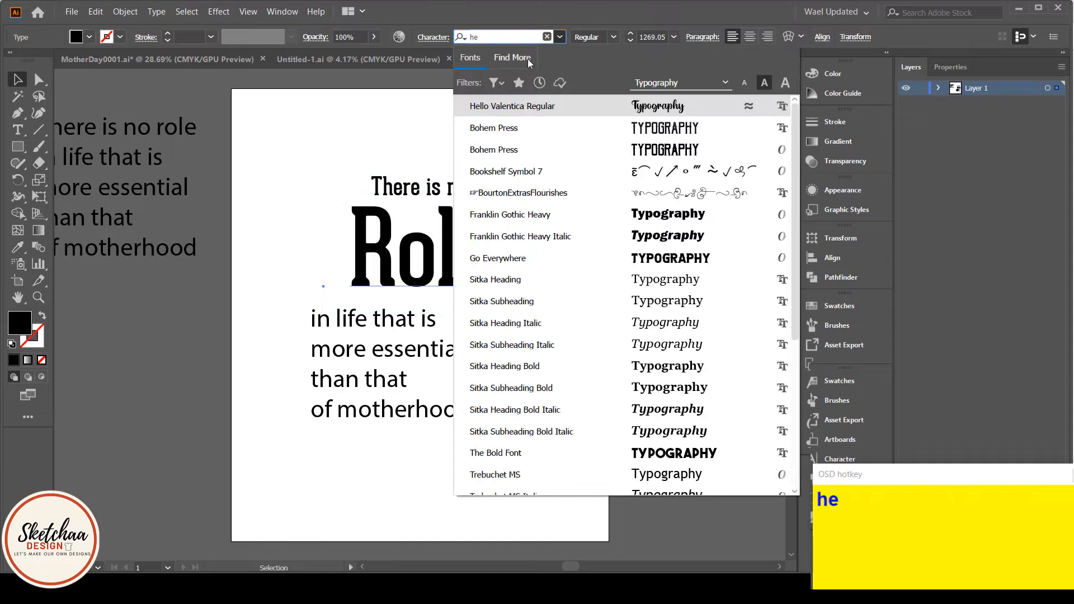
click(523, 106)
drag(473, 224, 424, 217)
click(525, 148)
Move the line "There is no" further up from Role and delete the word "no" from it.
click(416, 188)
drag(453, 197, 456, 180)
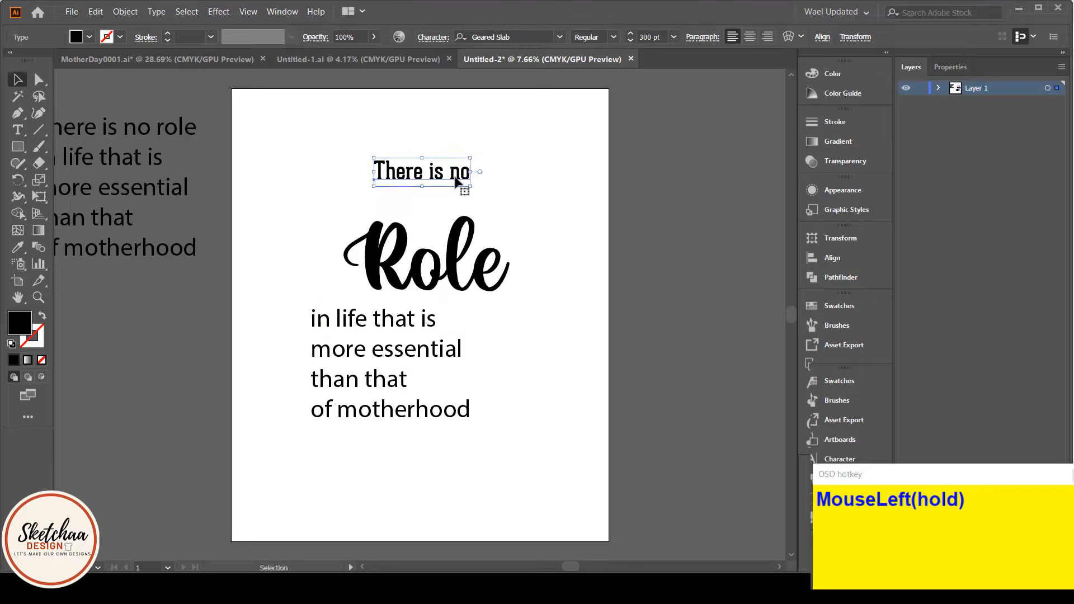
double_click(456, 174)
double_click(464, 173)
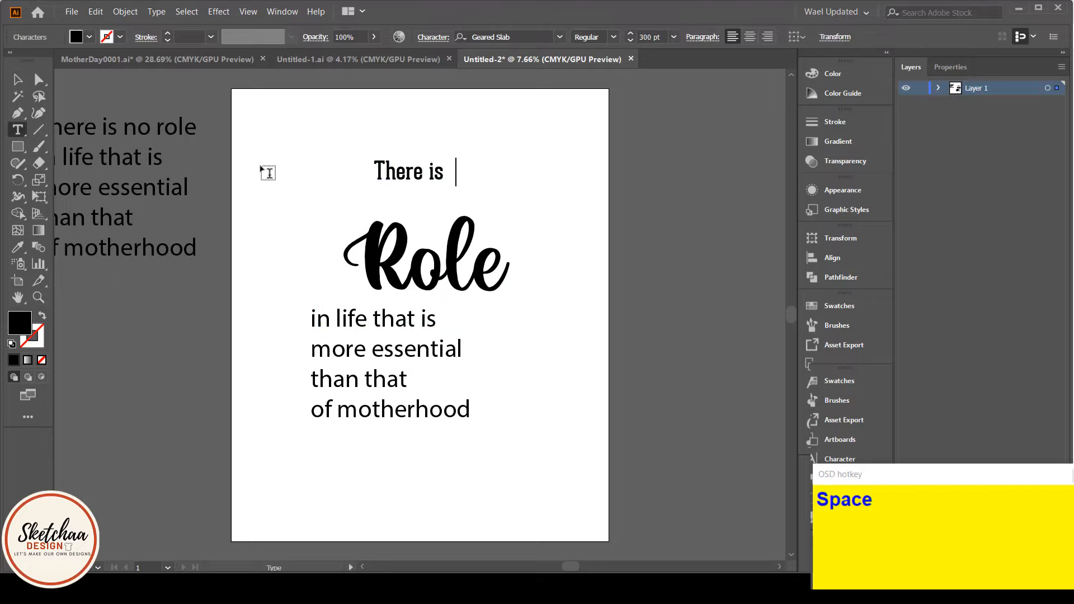
Duplicate the "There is" text directly below itself and replace the duplicate's wording with "No".
click(395, 180)
drag(425, 175, 416, 194)
double_click(415, 194)
text(N)
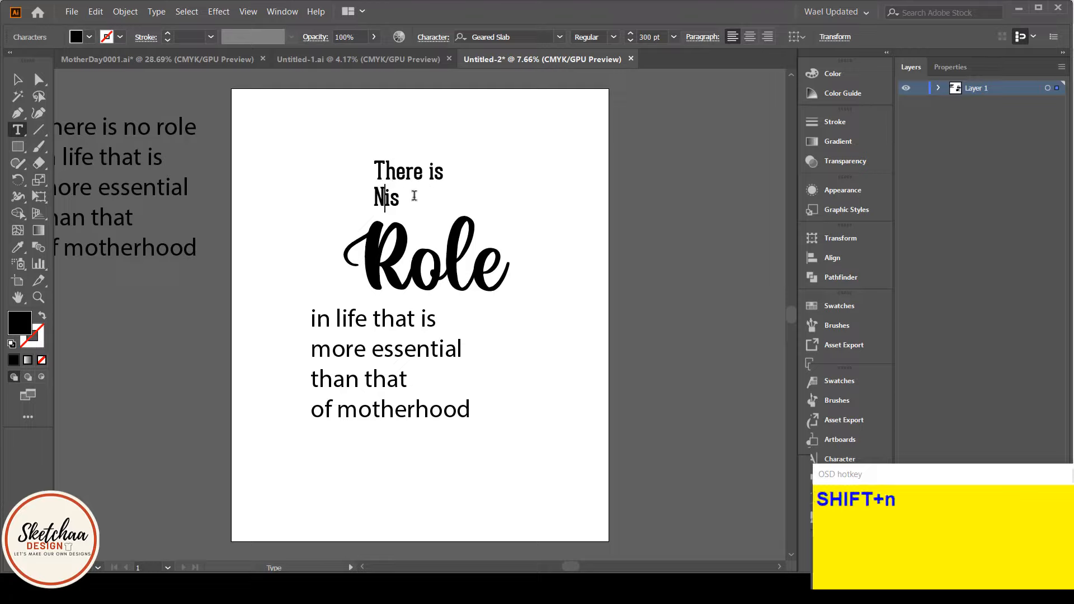
text(o)
click(413, 202)
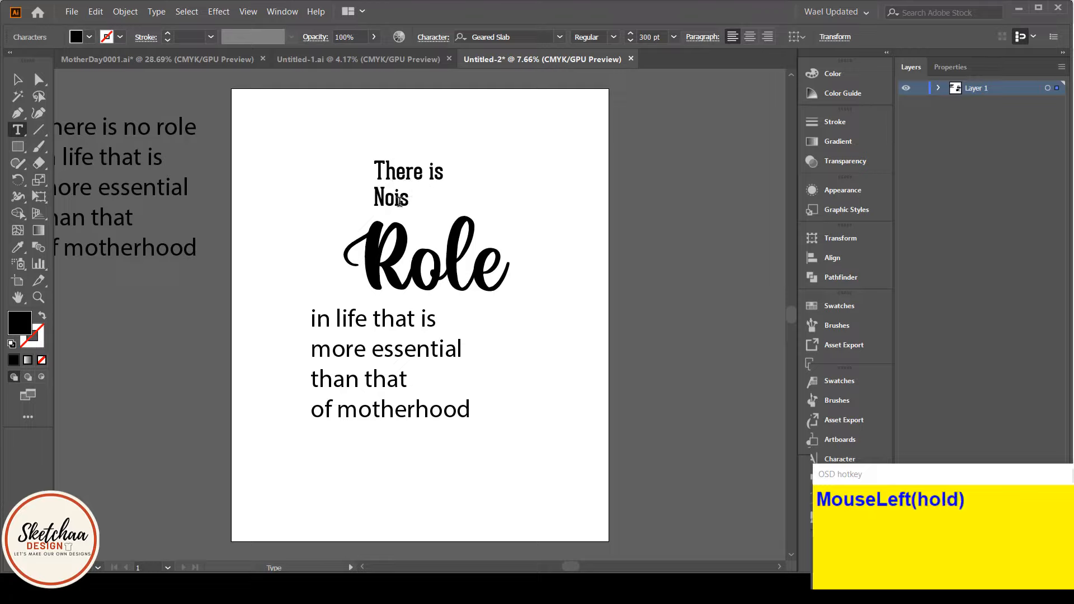
drag(398, 197, 398, 199)
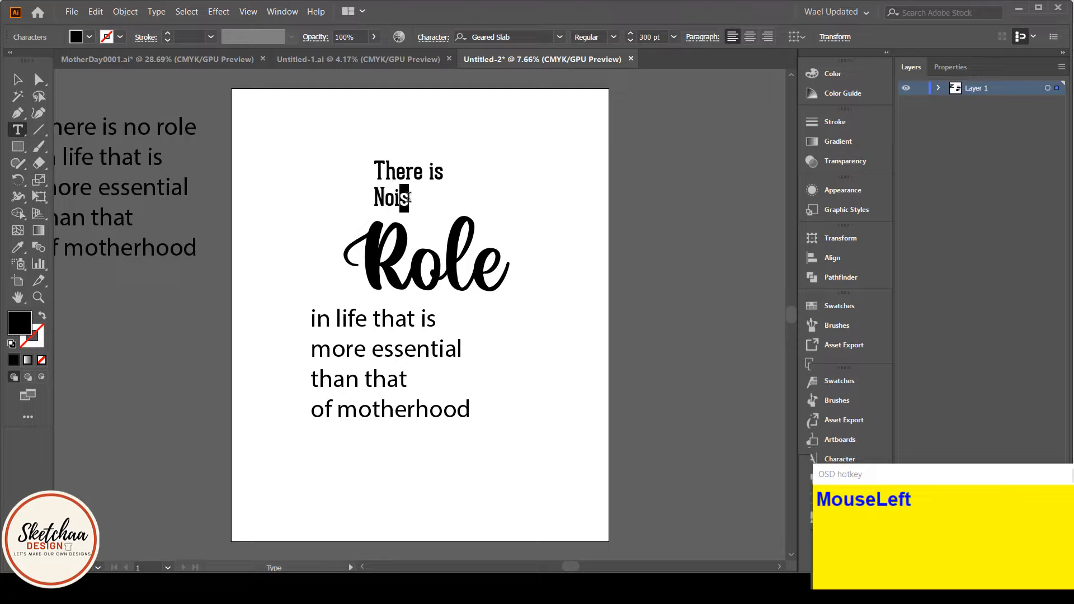
key(Delete)
key(Delete)
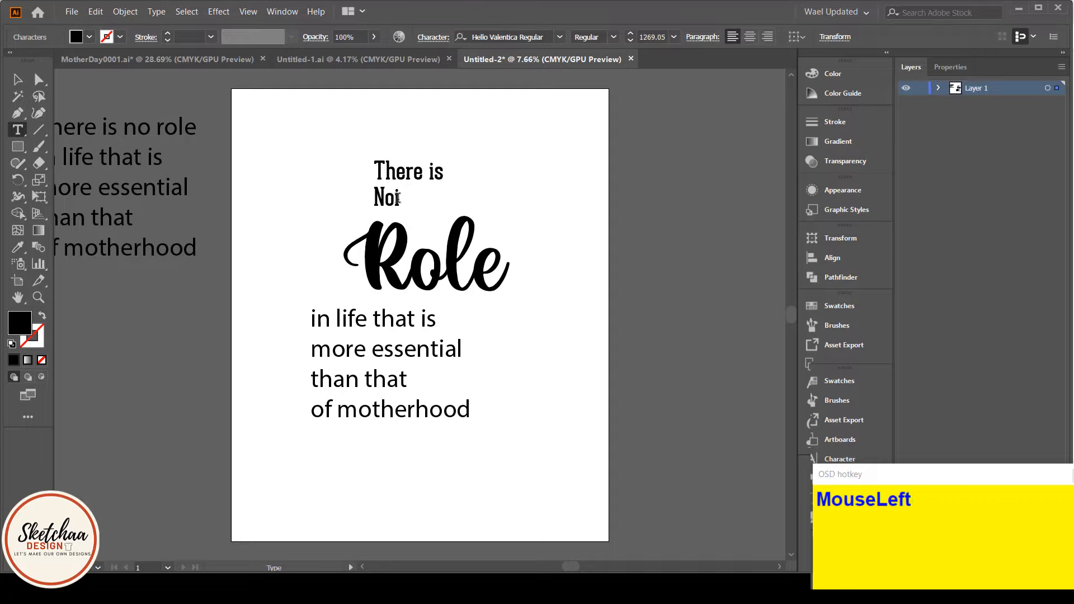
double_click(389, 197)
text(No)
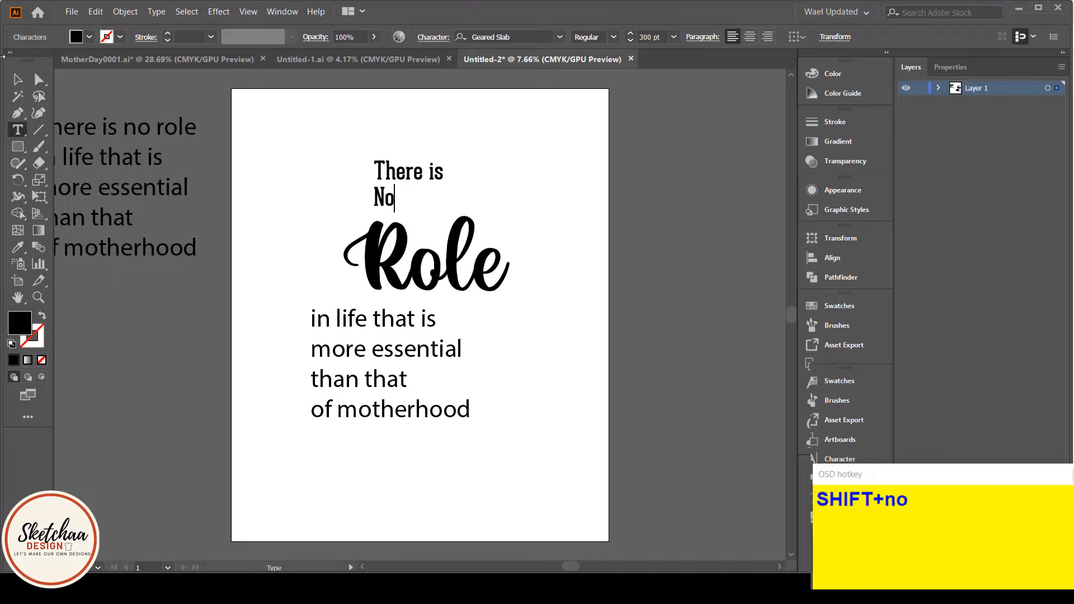
Fit "No" into the gap above the "o" of Role and stack "There is" just above, with Role centred beneath.
click(17, 79)
click(420, 148)
drag(386, 199, 433, 231)
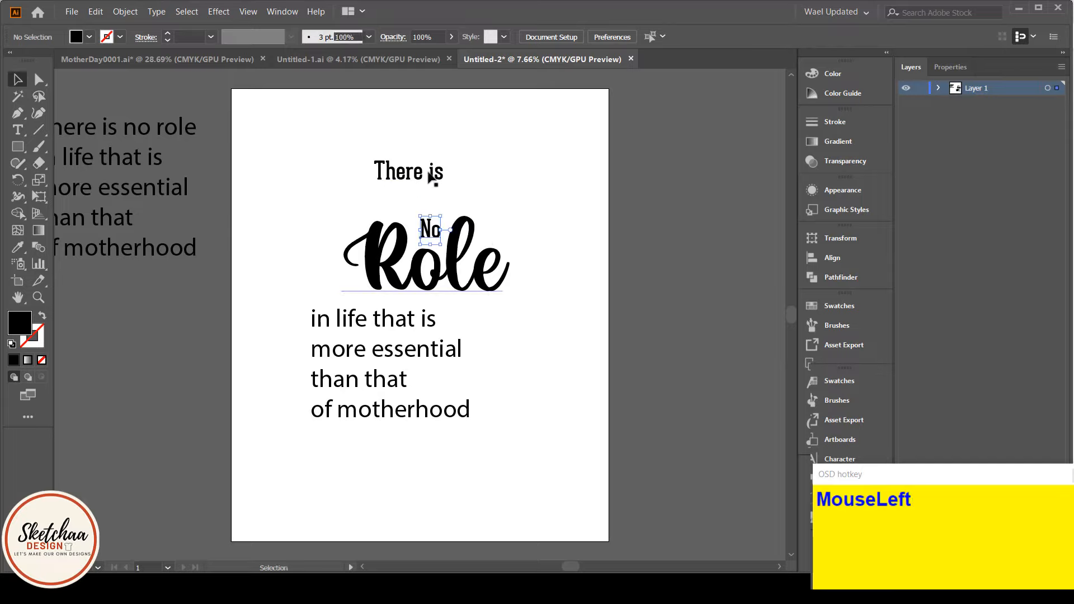
drag(431, 178, 443, 249)
click(429, 232)
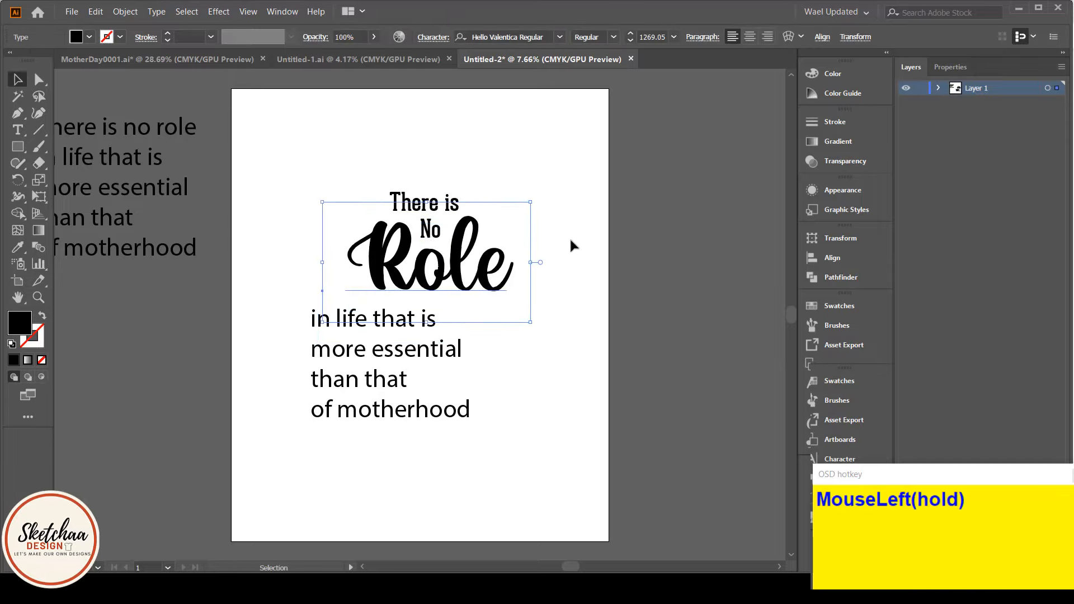
click(573, 245)
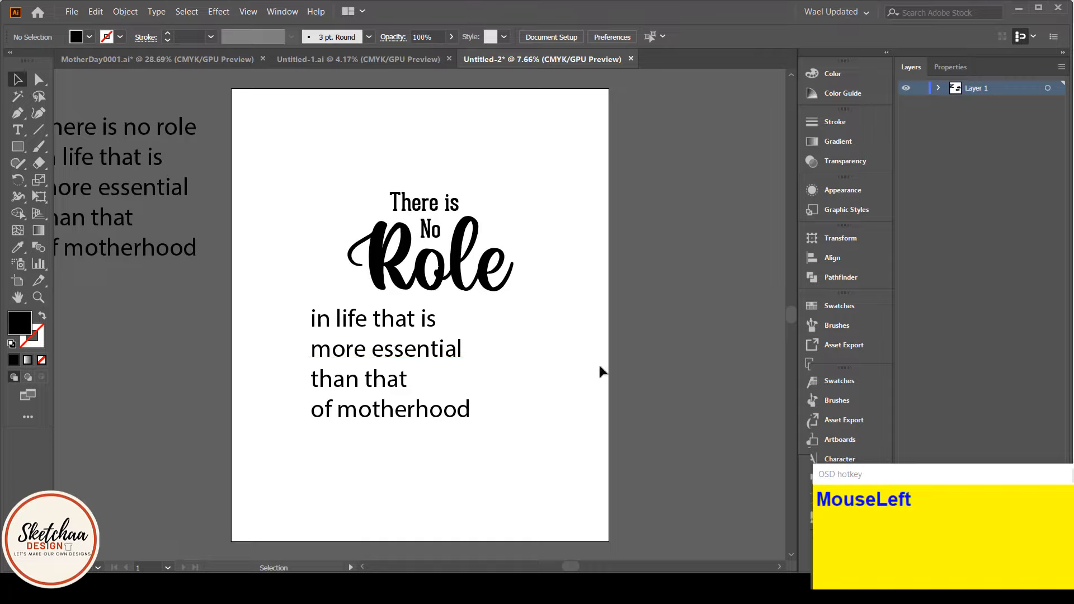
Remove the word "of" from the line "of motherhood".
key(t)
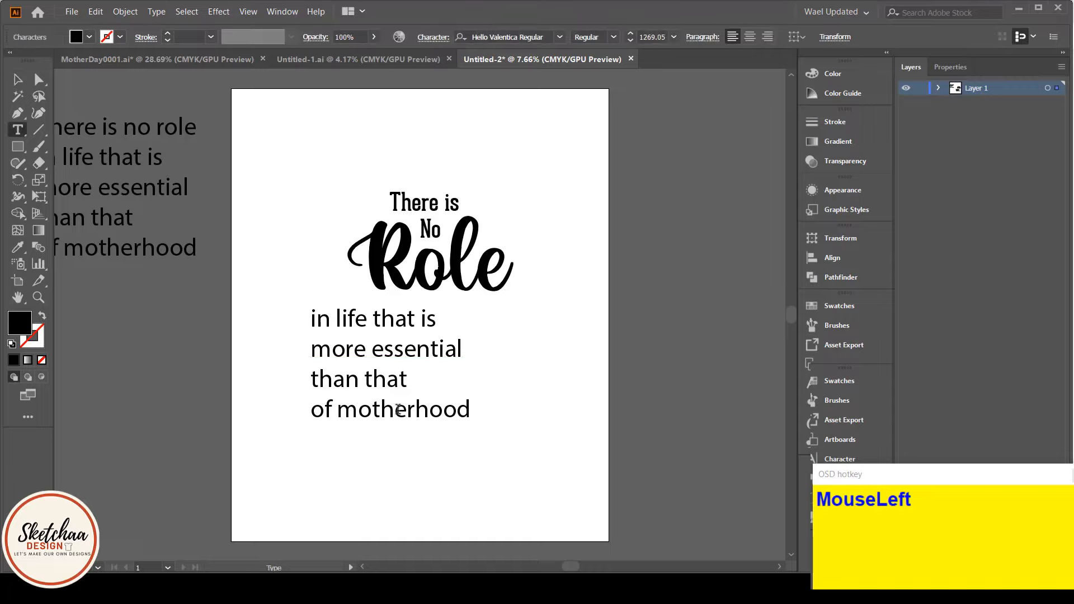
click(397, 411)
drag(471, 412, 343, 413)
click(18, 79)
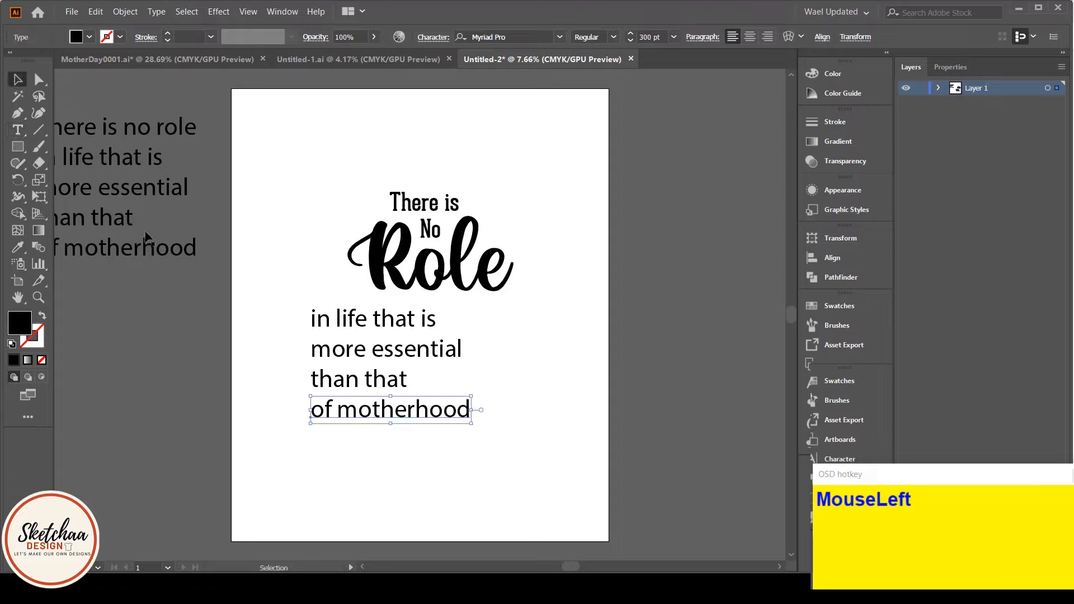
double_click(316, 400)
drag(340, 413, 309, 413)
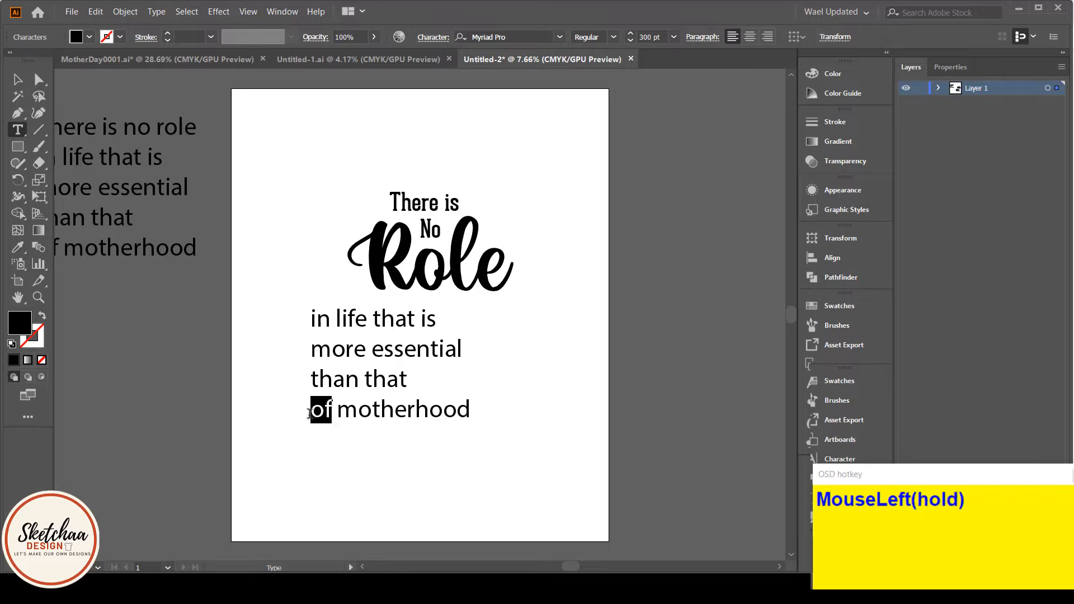
Apply the font and size of Role to the word "motherhood" with the Eyedropper.
double_click(372, 411)
click(27, 246)
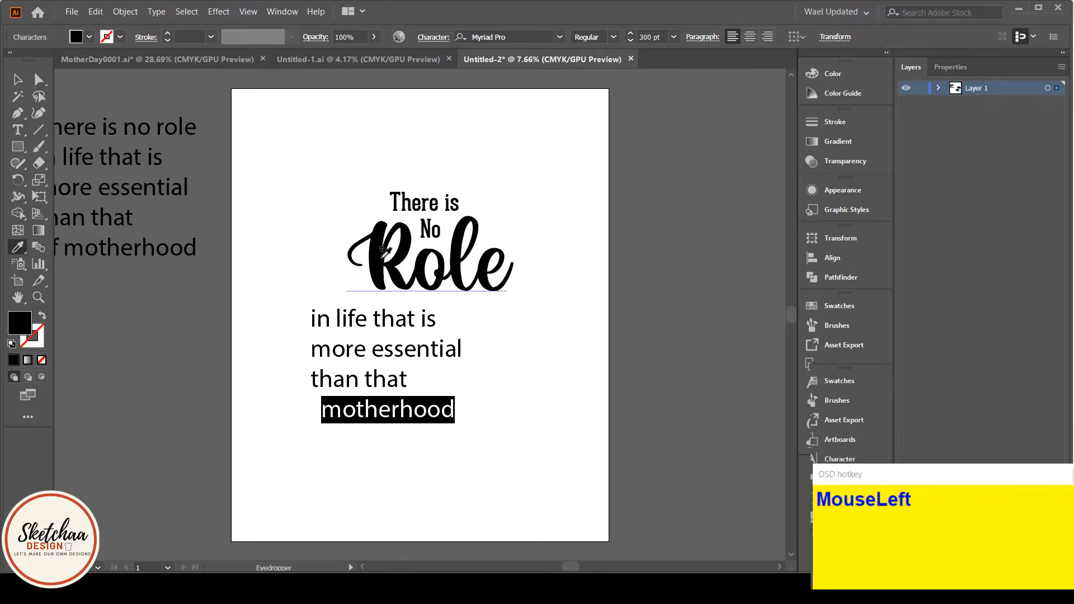
click(386, 252)
key(Escape)
Replace the first letter of "motherhood" with a capital M.
double_click(383, 404)
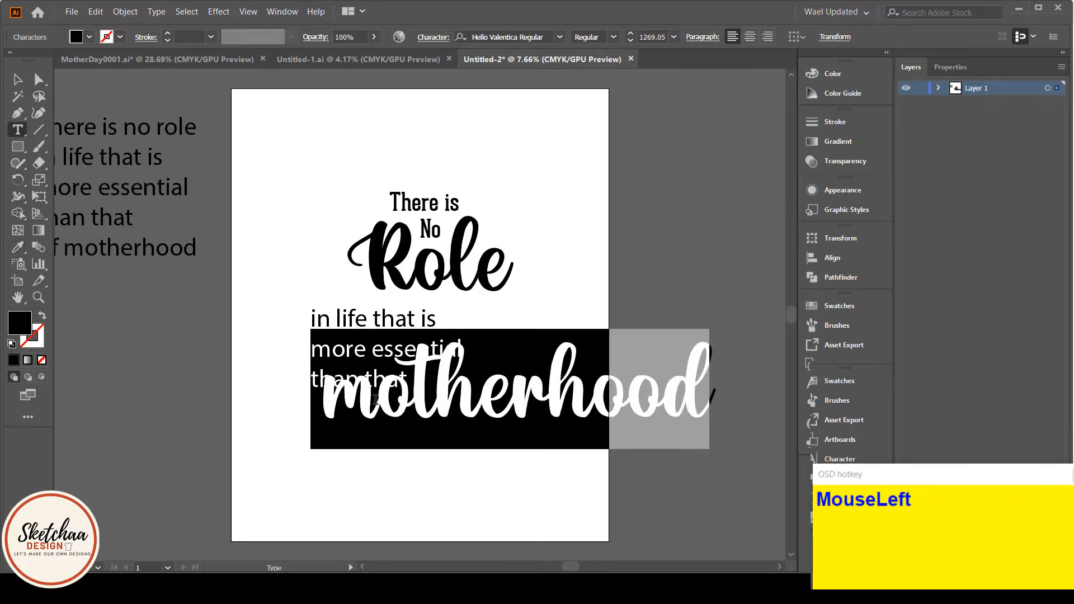
click(377, 404)
key(BackSpace)
text(M)
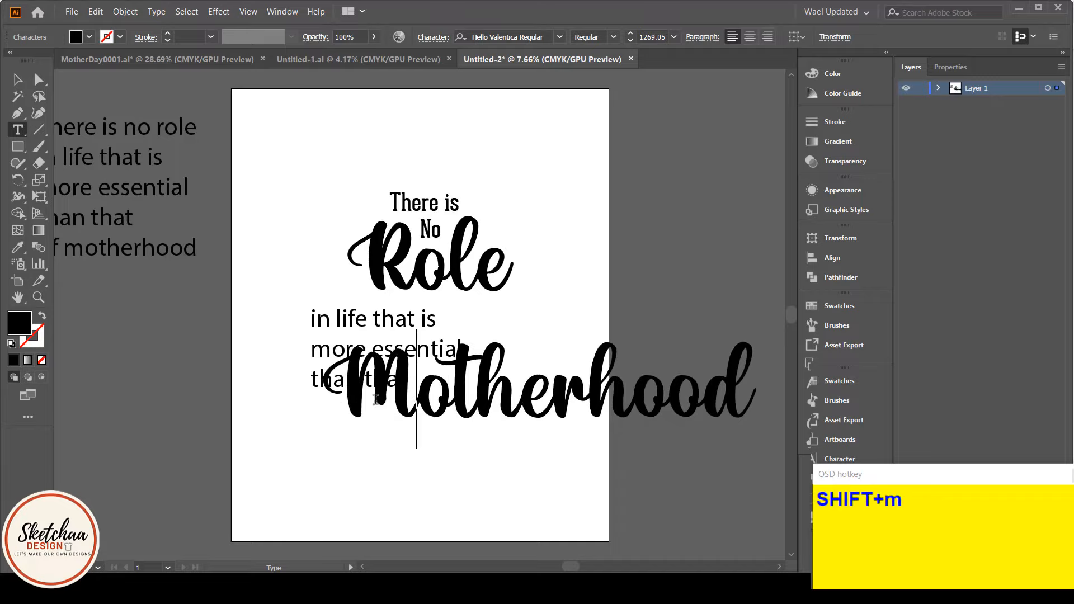
Shrink Motherhood to about 843 pt in the artboard's lower part and shift "than that" and "in life that is" above it.
click(18, 80)
drag(755, 450, 689, 428)
drag(574, 389, 452, 445)
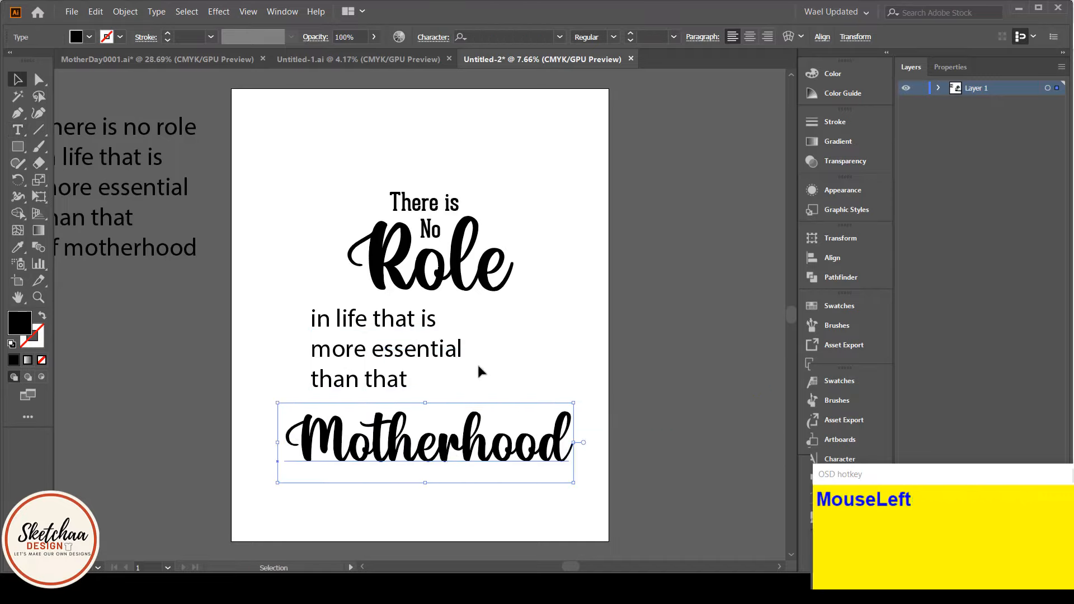
drag(376, 381, 485, 394)
drag(386, 326, 421, 319)
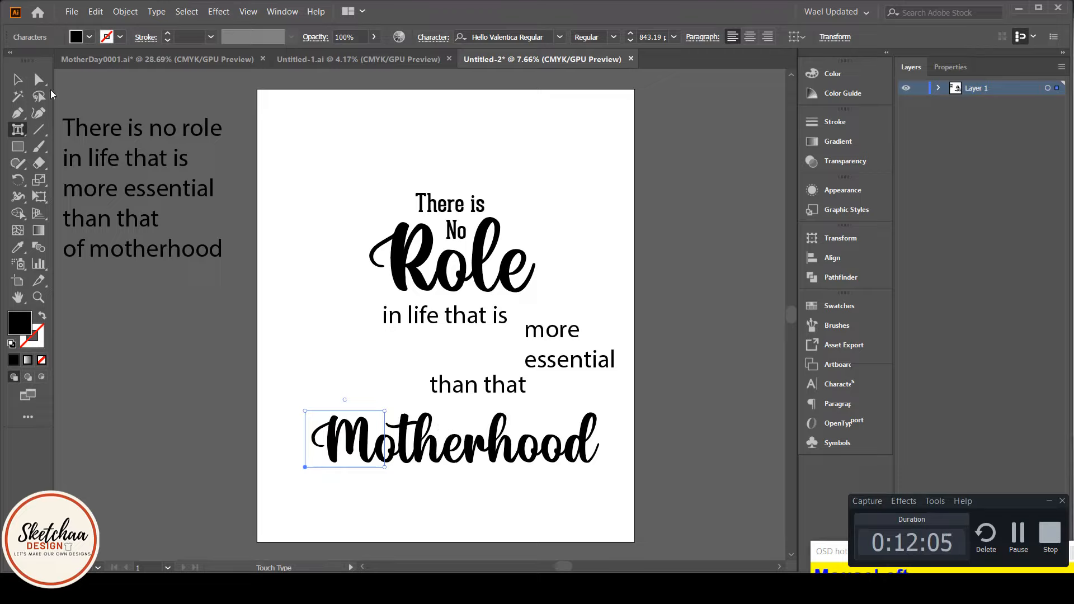
Set the word Motherhood in the josephsophia font and move it up directly under "than that".
key(t)
double_click(431, 444)
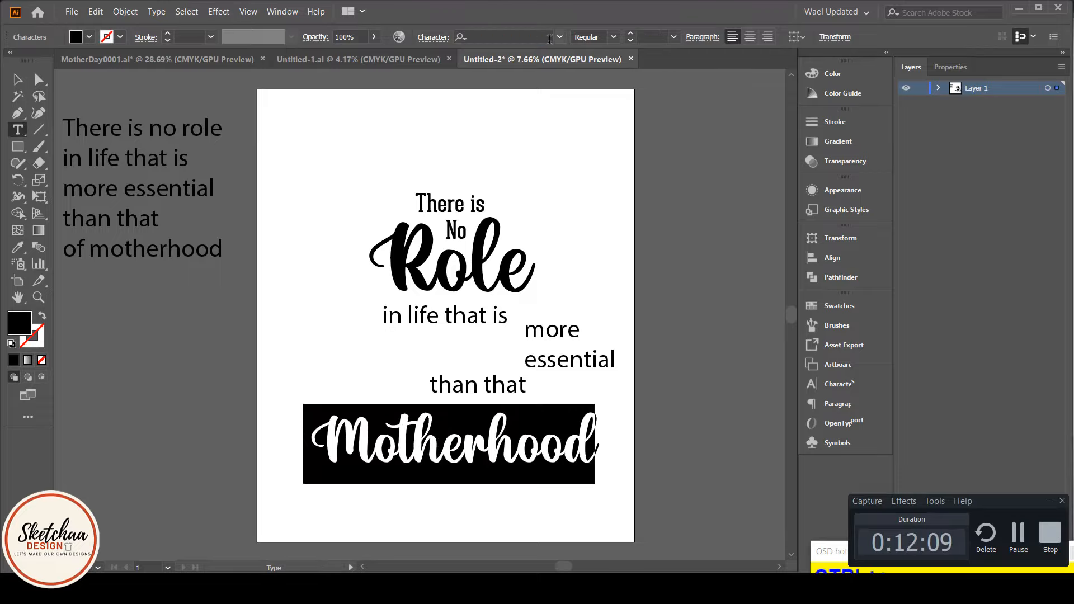
click(551, 39)
text(jo)
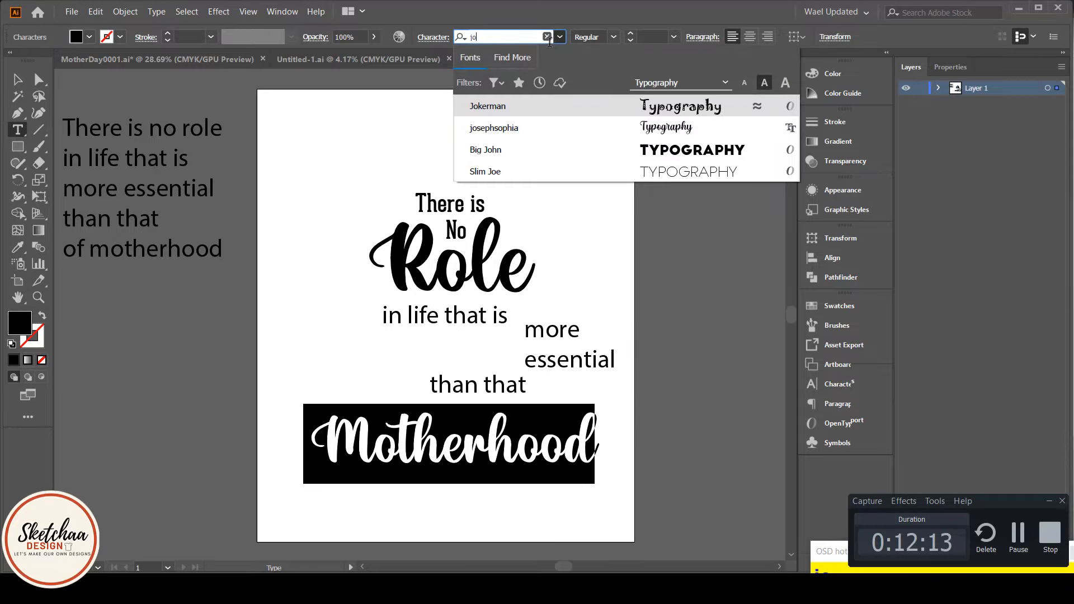
click(589, 126)
key(Escape)
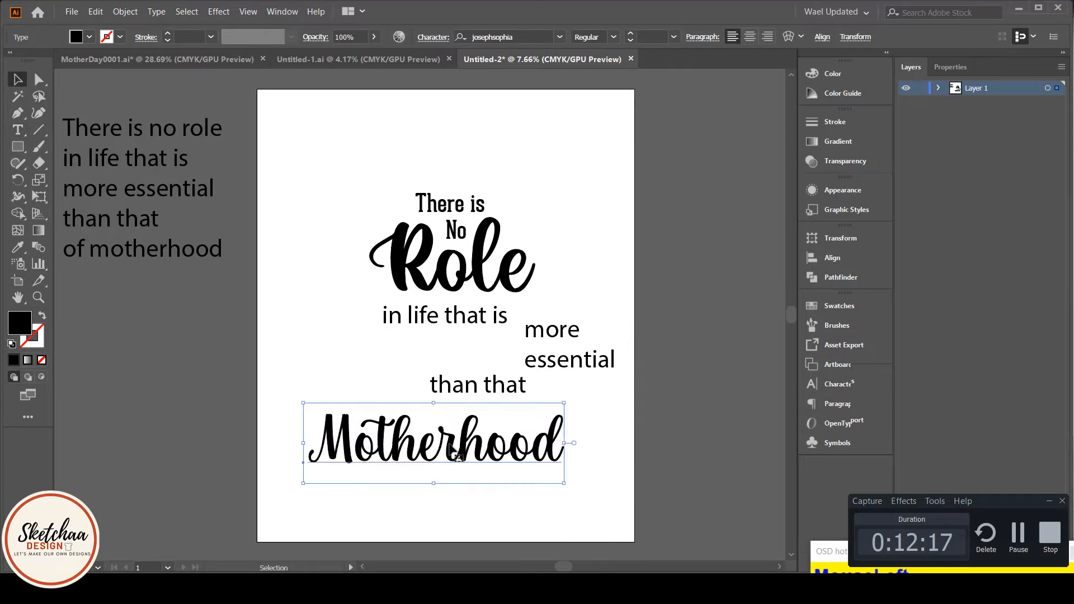
drag(453, 451, 479, 430)
Select individual letters of Motherhood with the Touch Type Tool to examine them separately.
click(12, 134)
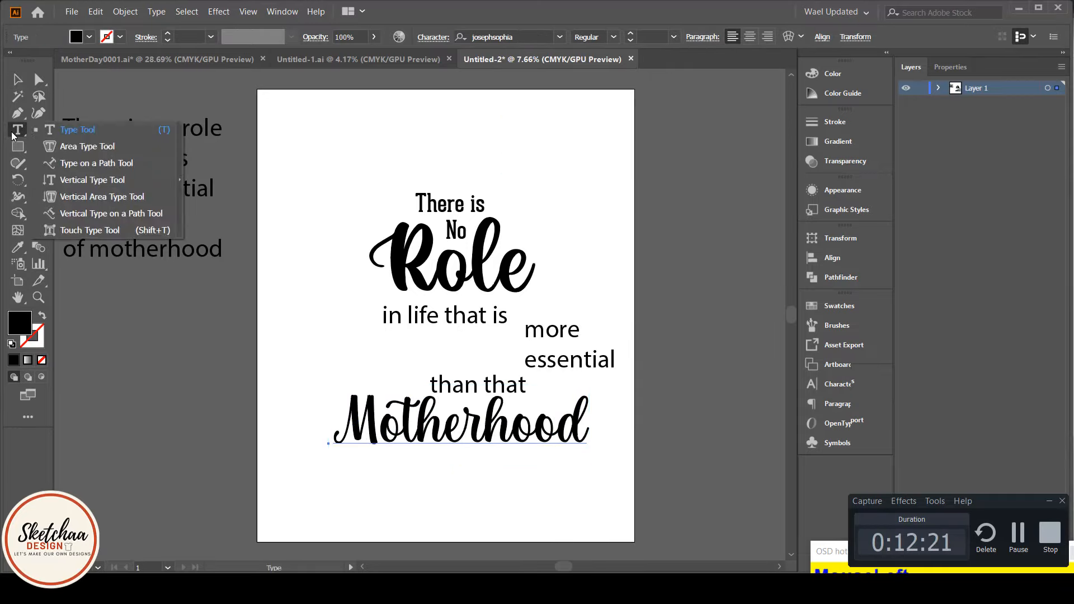
click(89, 230)
click(359, 428)
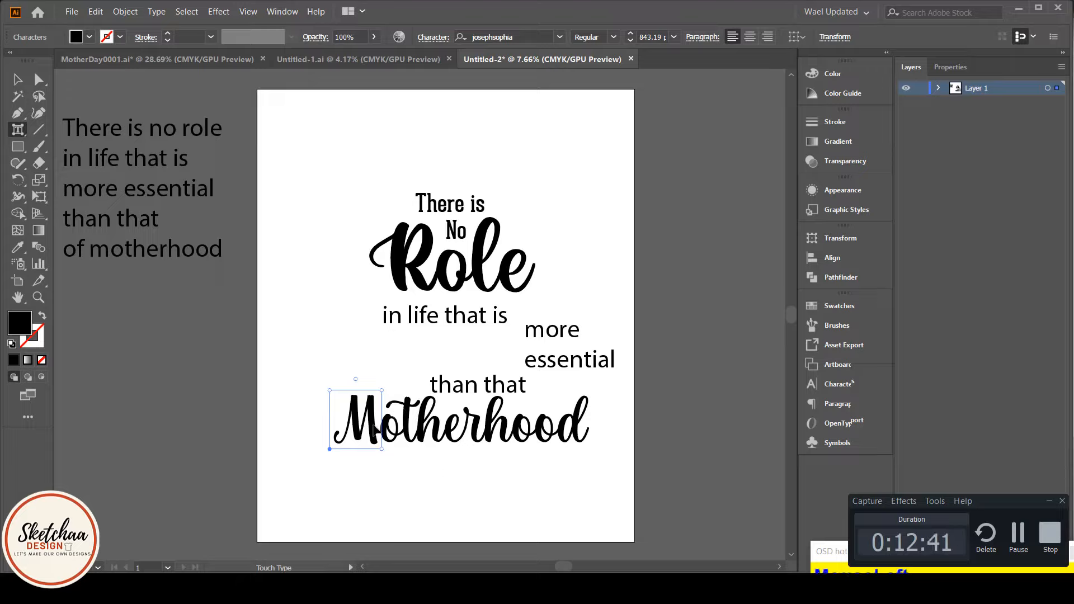
click(19, 130)
click(68, 163)
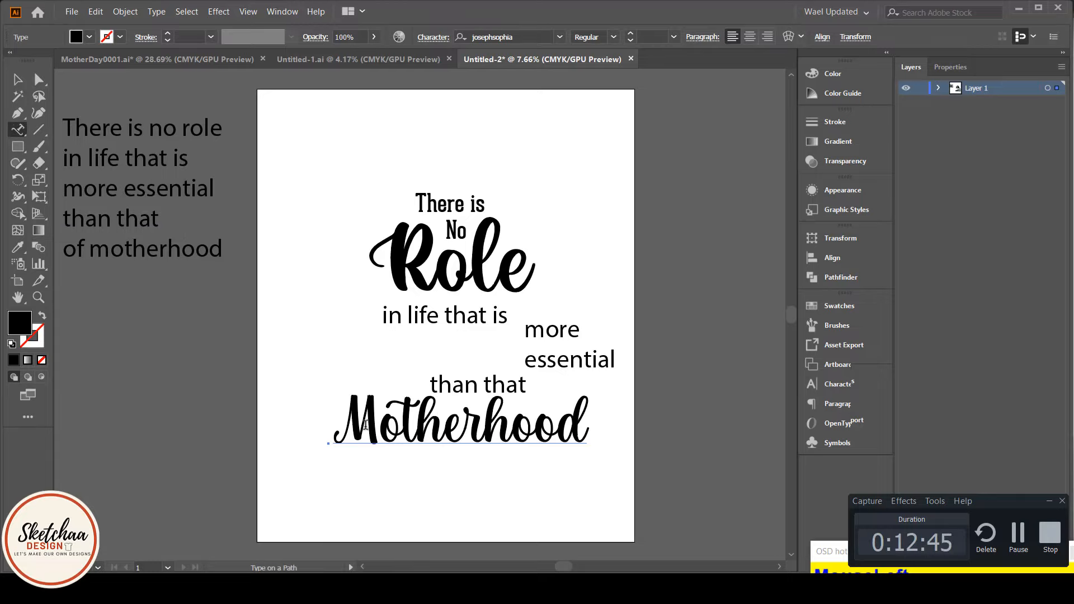
click(19, 134)
click(92, 221)
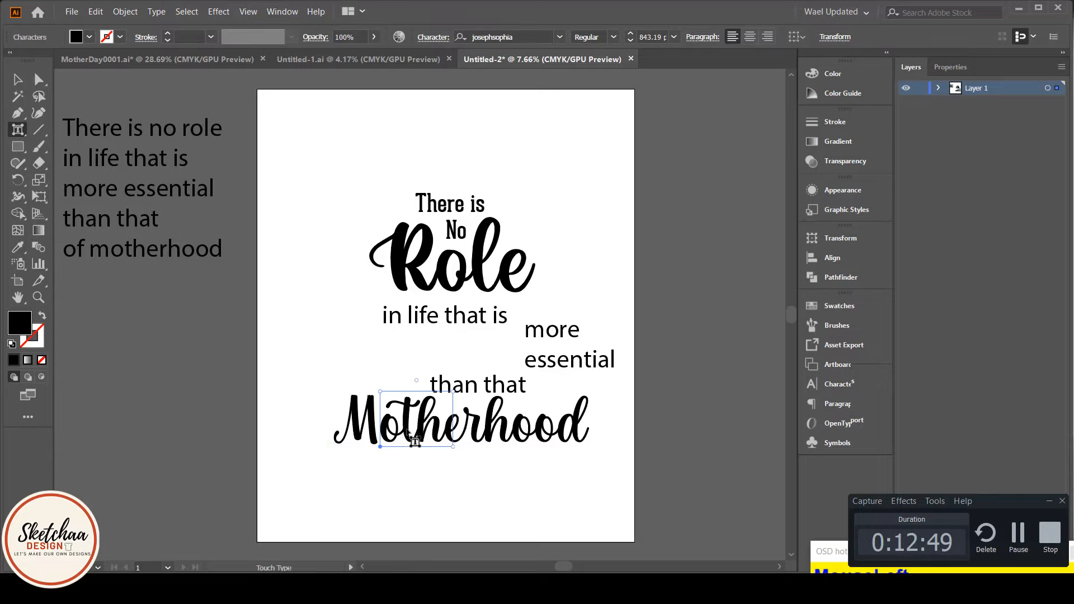
click(477, 428)
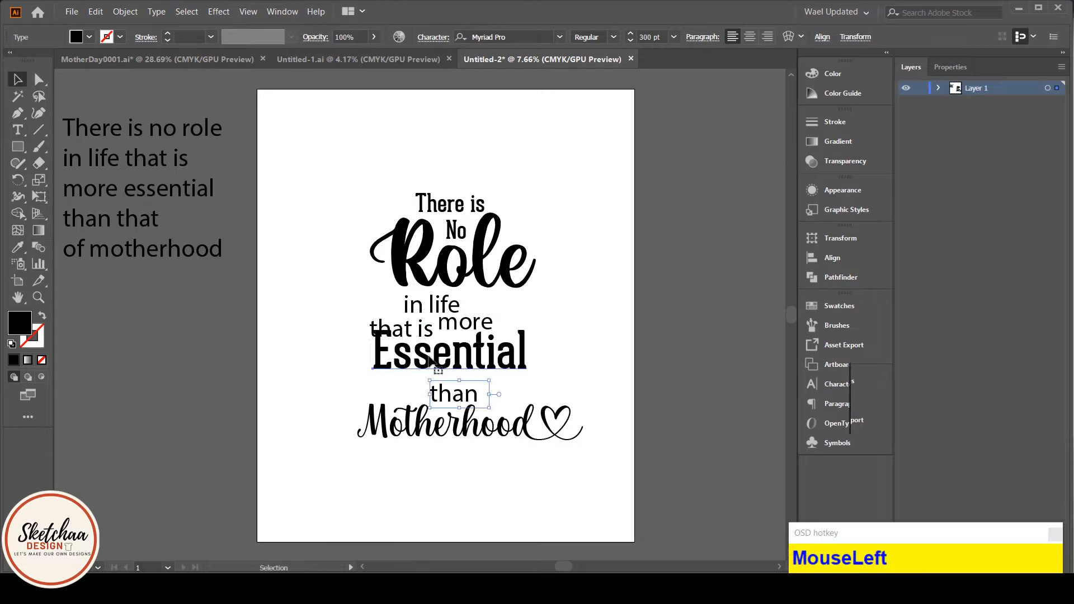
Apply the type style of Role to Essential with the Eyedropper, shrink it to about 892 pt and place it above Motherhood.
click(448, 353)
key(i)
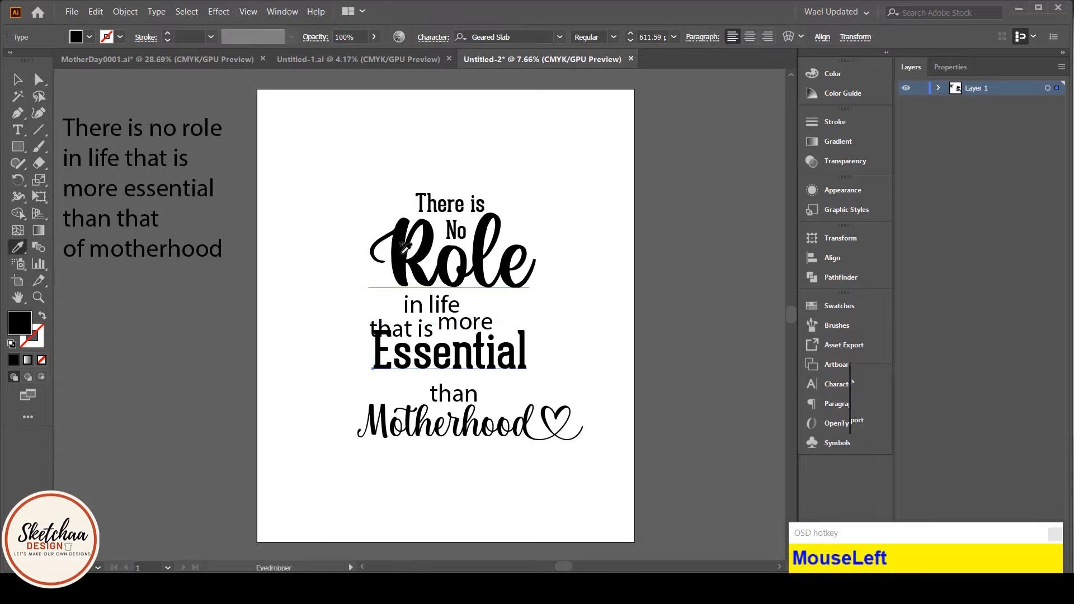
click(370, 253)
key(v)
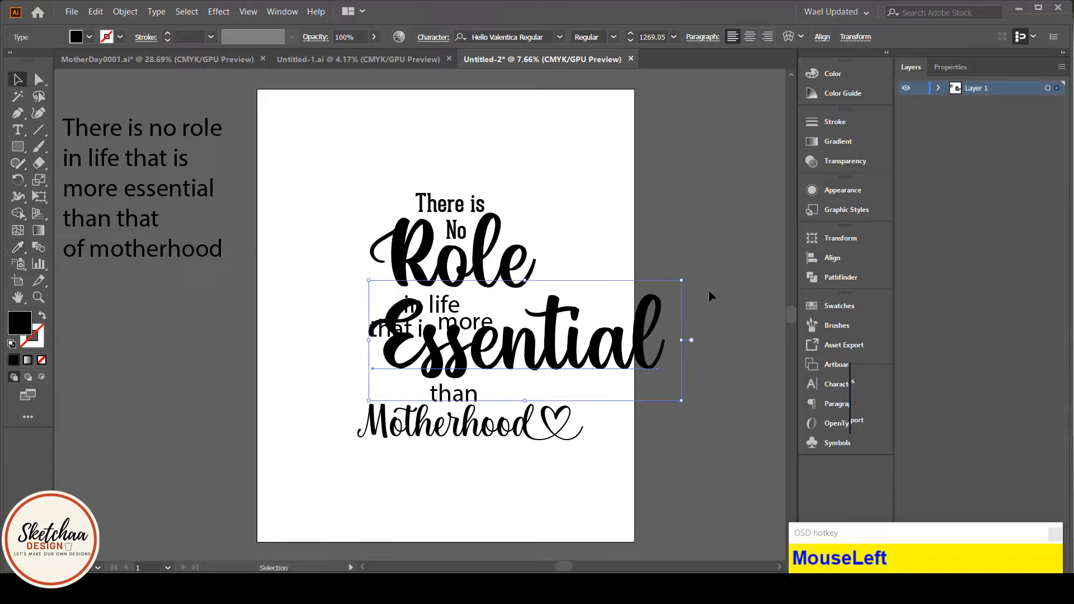
drag(682, 281, 656, 300)
drag(531, 332, 458, 356)
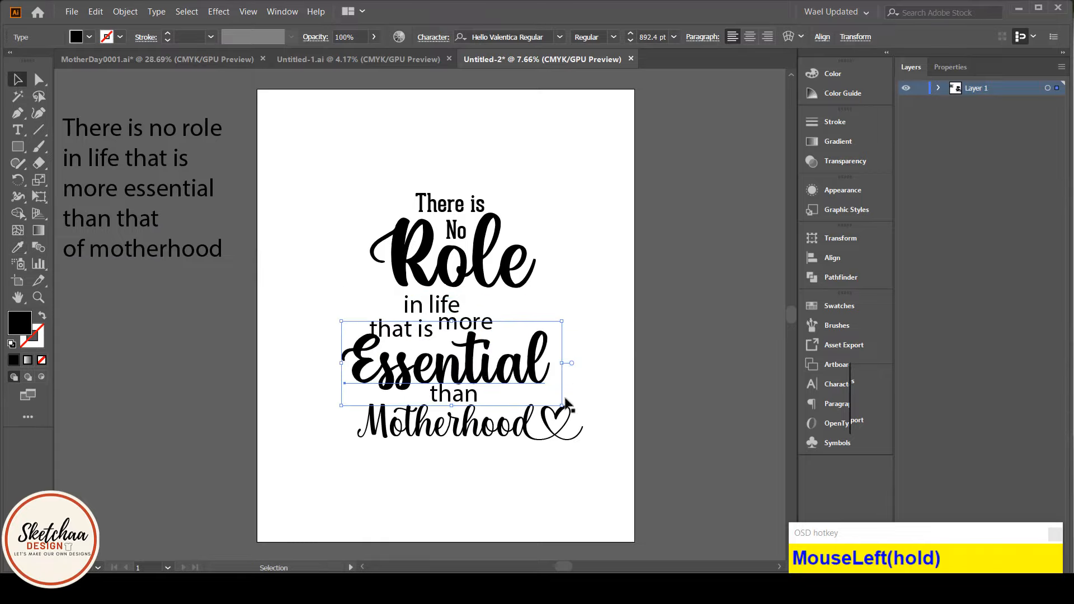
Shift Motherhood down and left to line up under Essential, and nudge Role slightly upward.
drag(502, 429, 490, 436)
click(599, 392)
drag(471, 333, 494, 285)
click(633, 345)
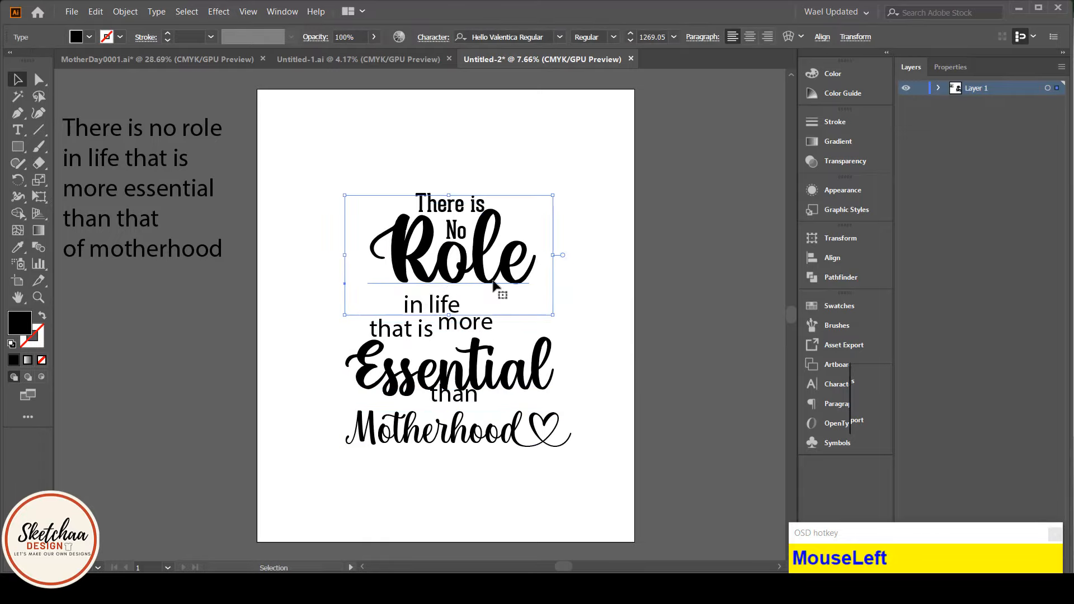
Replace the text beside THAN, just above Motherhood, with "That".
double_click(493, 413)
key(ctrl+a)
text(That)
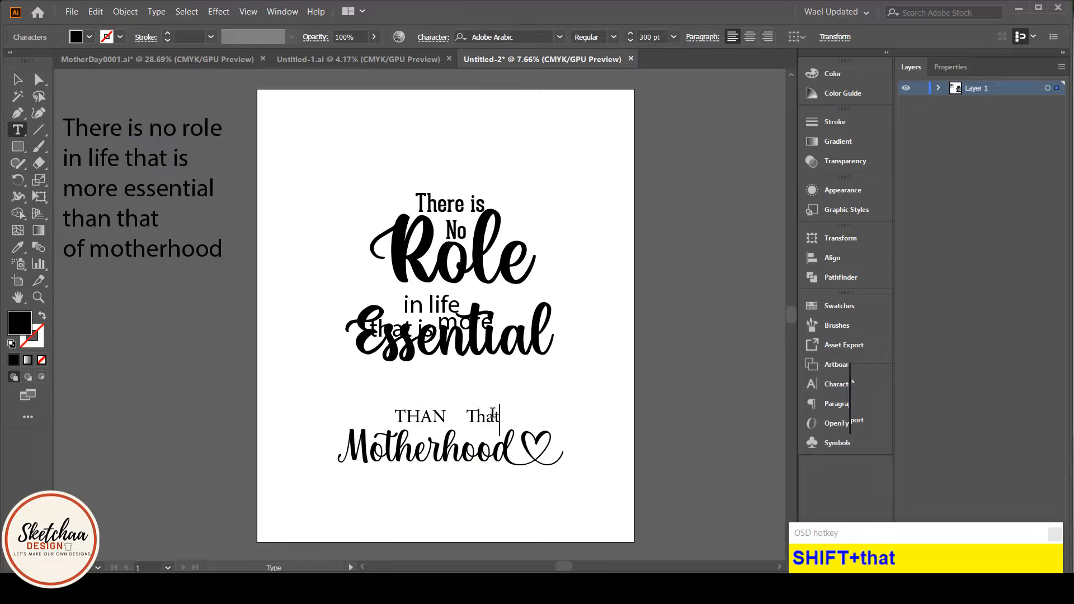
Change "That" beside THAN to uppercase "THAT".
key(BackSpace)
key(BackSpace)
key(BackSpace)
text(HAT)
click(18, 80)
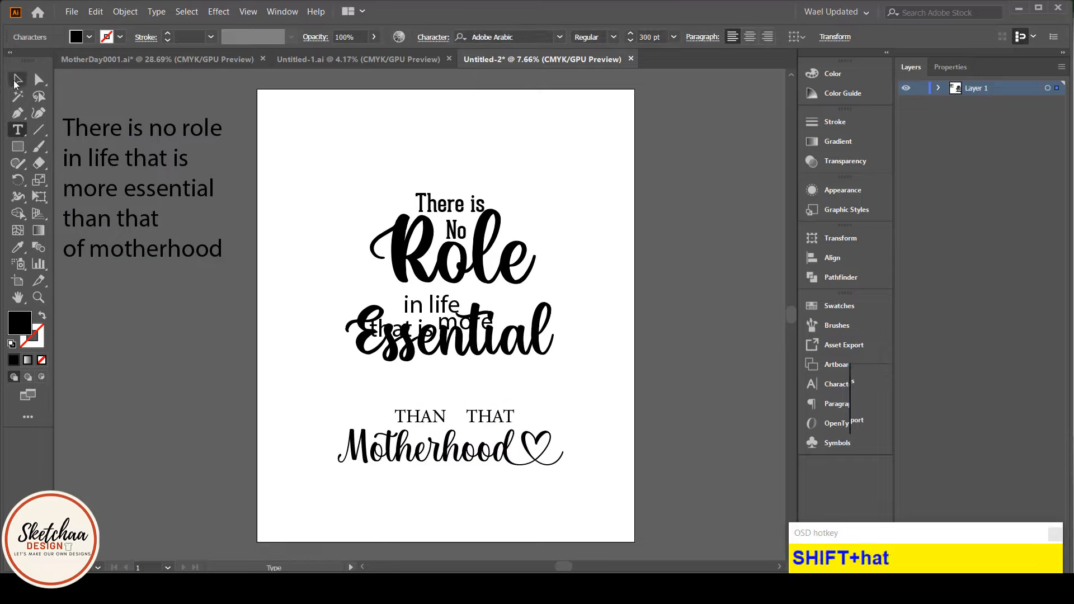
Move Essential down, shrink THAN to about 249 pt and set it just above Motherhood, adjusting Motherhood's position beneath it.
drag(453, 348, 446, 375)
drag(425, 418, 421, 422)
drag(476, 456, 486, 456)
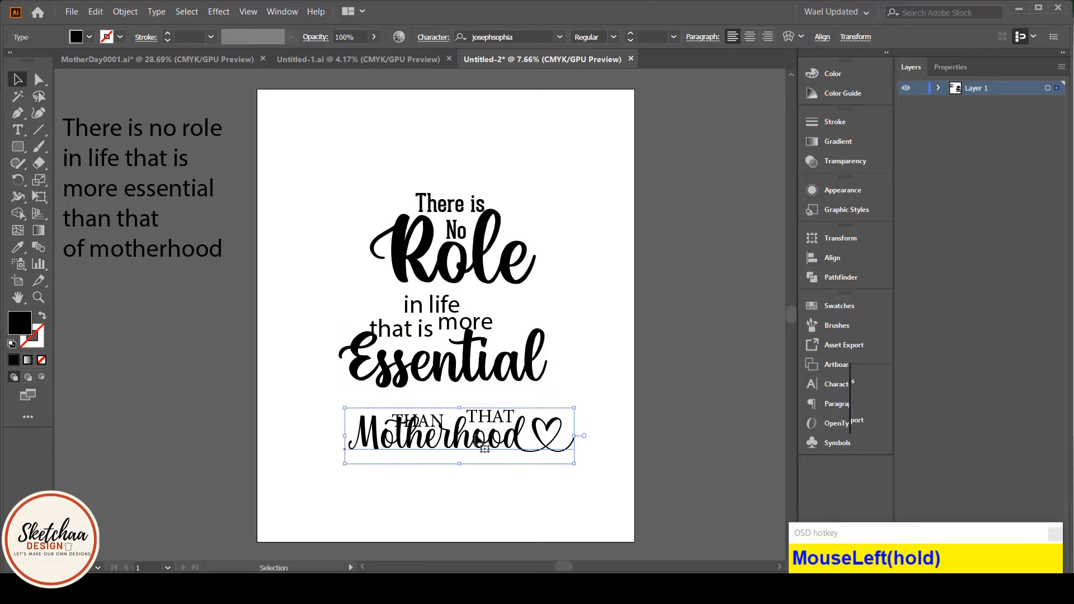
drag(421, 414, 449, 406)
drag(468, 452, 436, 446)
click(442, 481)
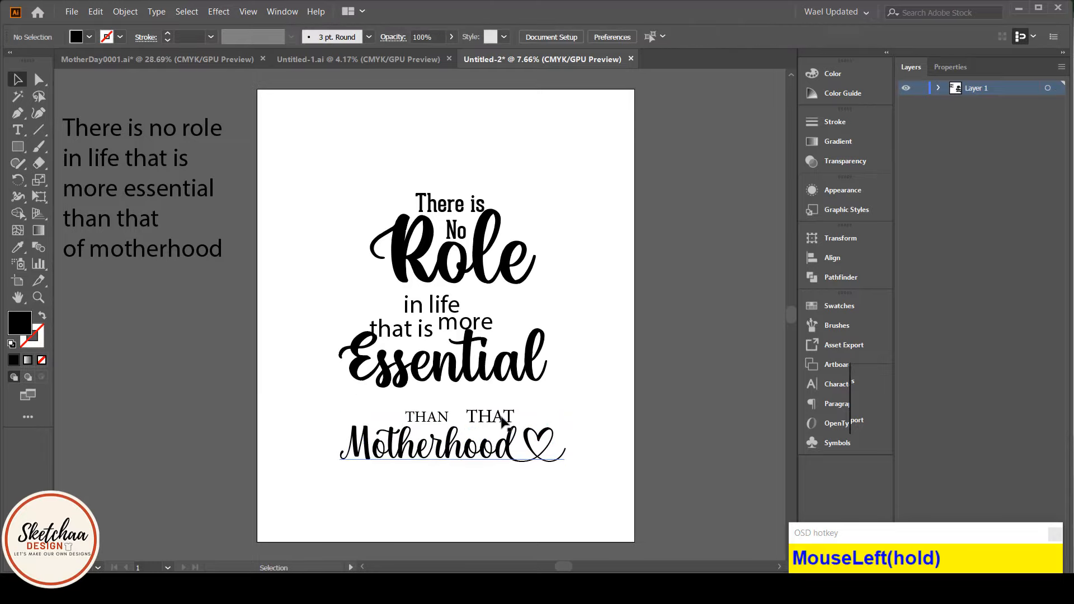
Move THAT slightly down and left, close above Motherhood, and lower Essential to sit just above THAN and THAT.
drag(497, 421, 492, 431)
click(492, 484)
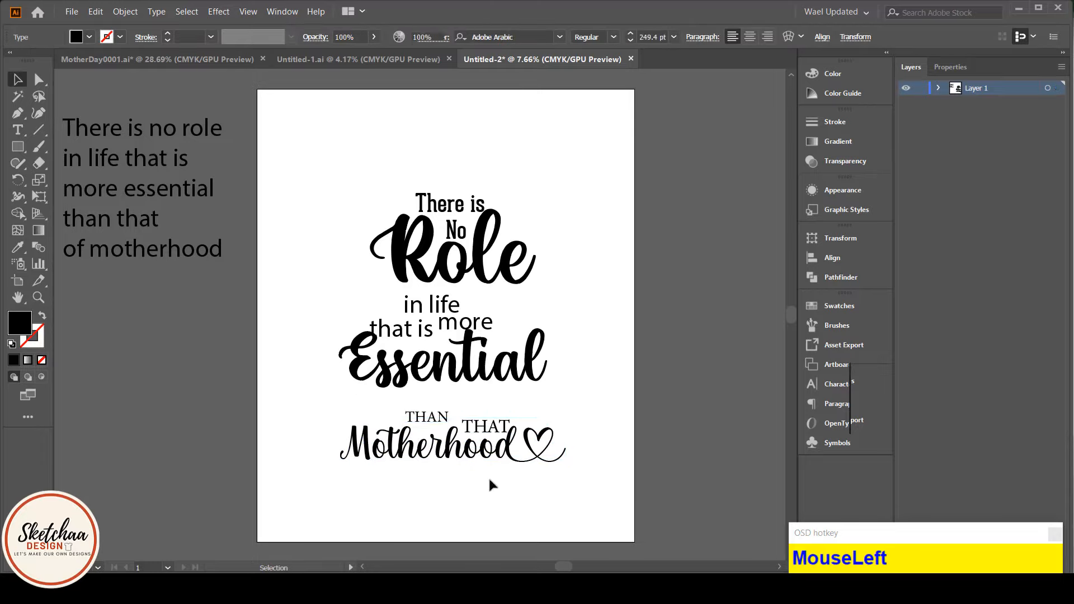
drag(466, 361, 461, 387)
click(468, 490)
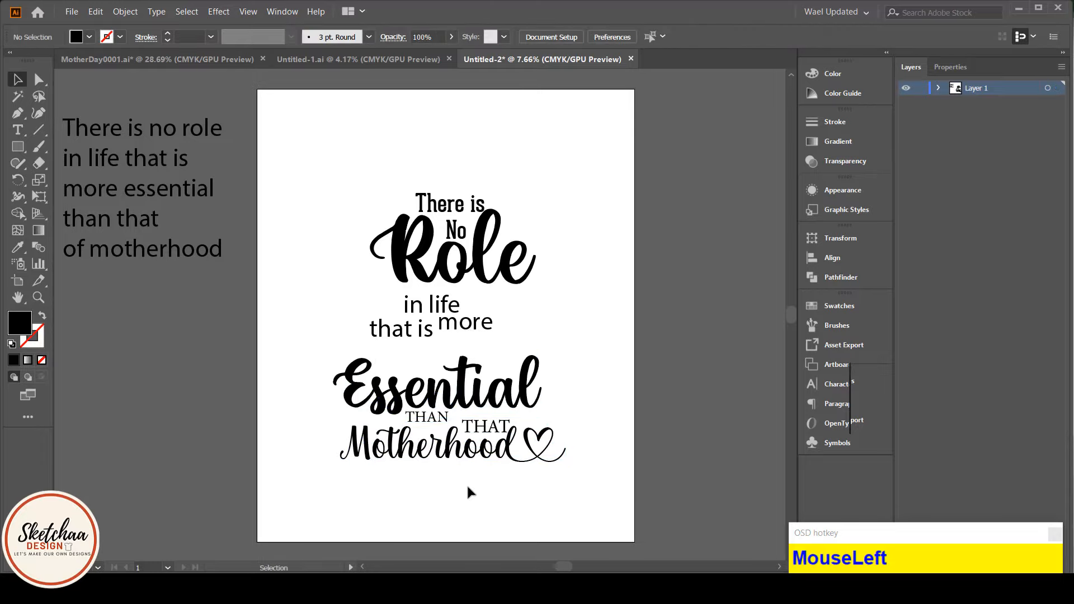
Restyle Essential as uppercase ESSENTIAL in Geared Slab, and shift Role up and left with "in life" beneath it.
click(460, 387)
drag(465, 323, 502, 351)
drag(402, 329, 413, 365)
drag(412, 252, 378, 235)
drag(428, 305, 429, 293)
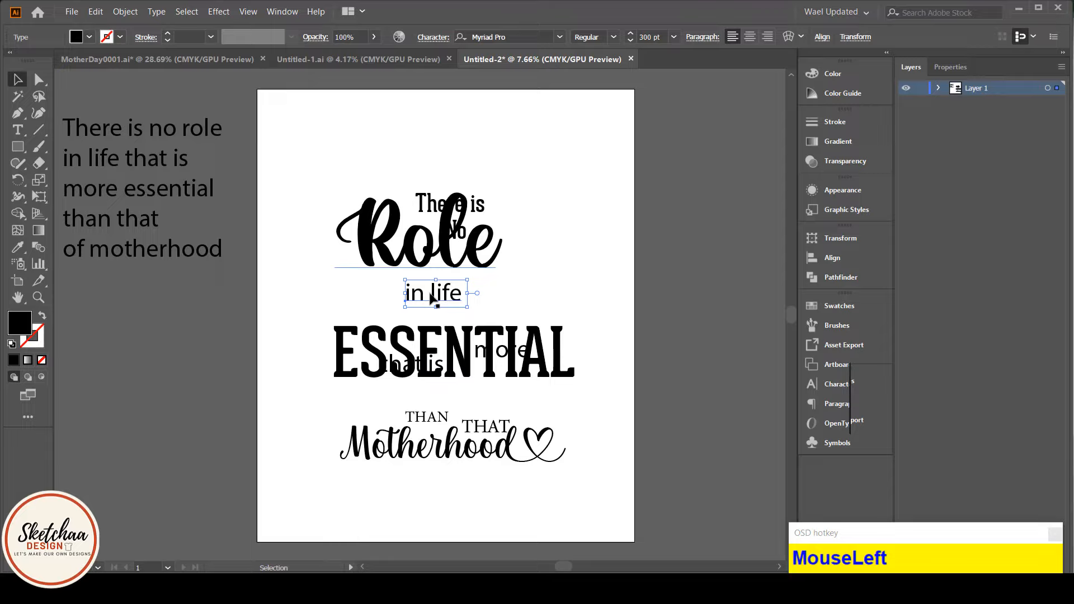
Move "more" and "that is" off the artboard beside ESSENTIAL, and place "in life" just above ESSENTIAL.
click(432, 291)
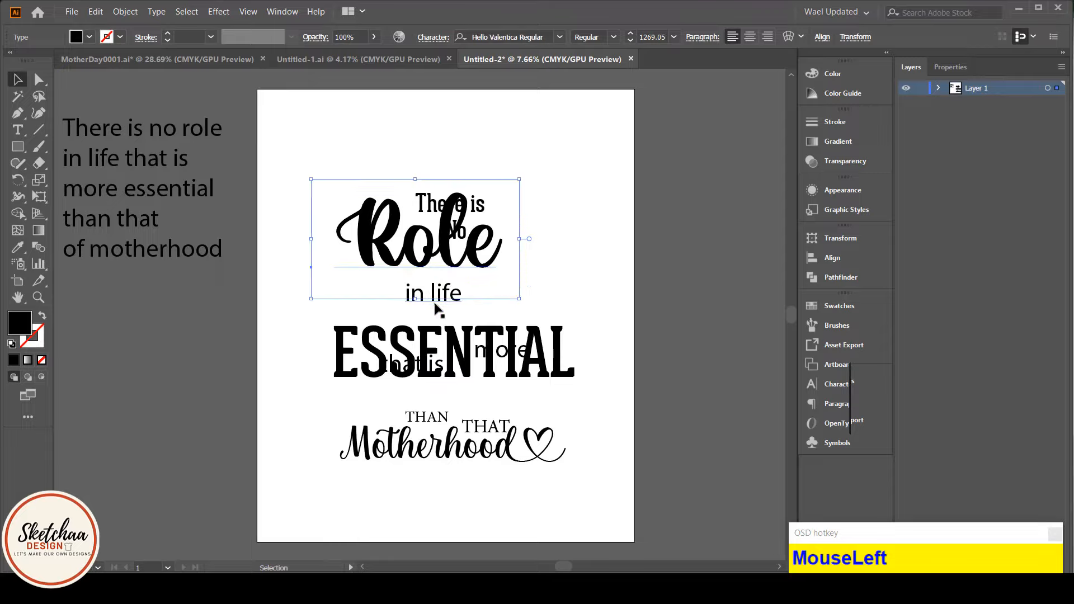
drag(435, 302, 435, 312)
drag(515, 363, 238, 353)
drag(434, 375, 247, 381)
drag(497, 322, 500, 366)
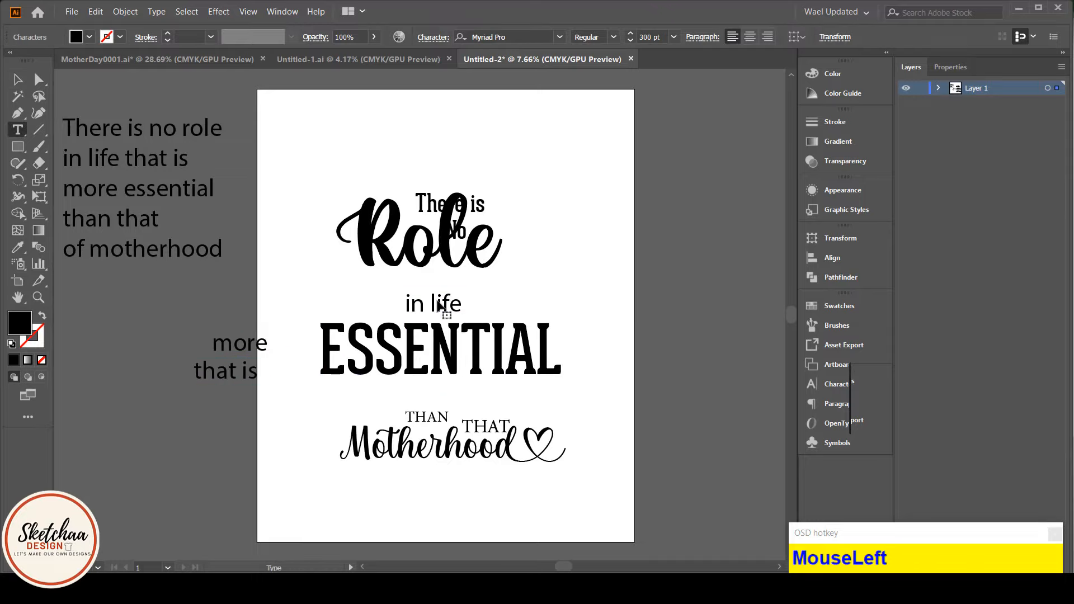
Replace the text "in life" above ESSENTIAL with "IN LIFE".
double_click(411, 303)
drag(411, 302, 467, 304)
key(BackSpace)
key(BackSpace)
text(IN LIFE)
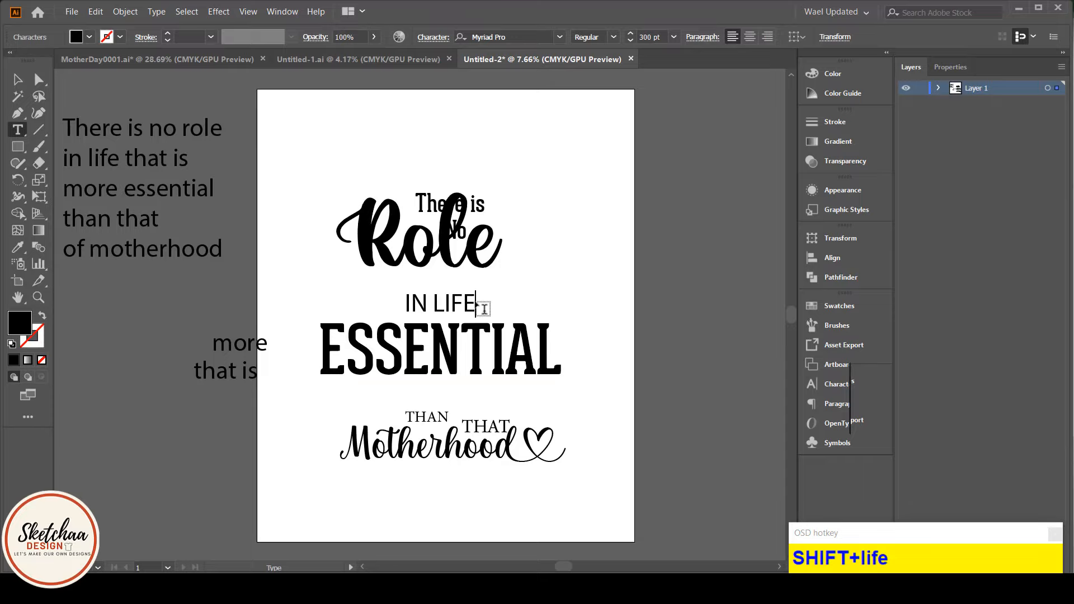
Set the IN LIFE text to Futura Bold and shrink it to about 170 pt above ESSENTIAL.
mouse_move(482, 307)
mouse_down()
mouse_move(406, 302)
mouse_move(476, 304)
mouse_up()
key(ctrl+z)
click(559, 37)
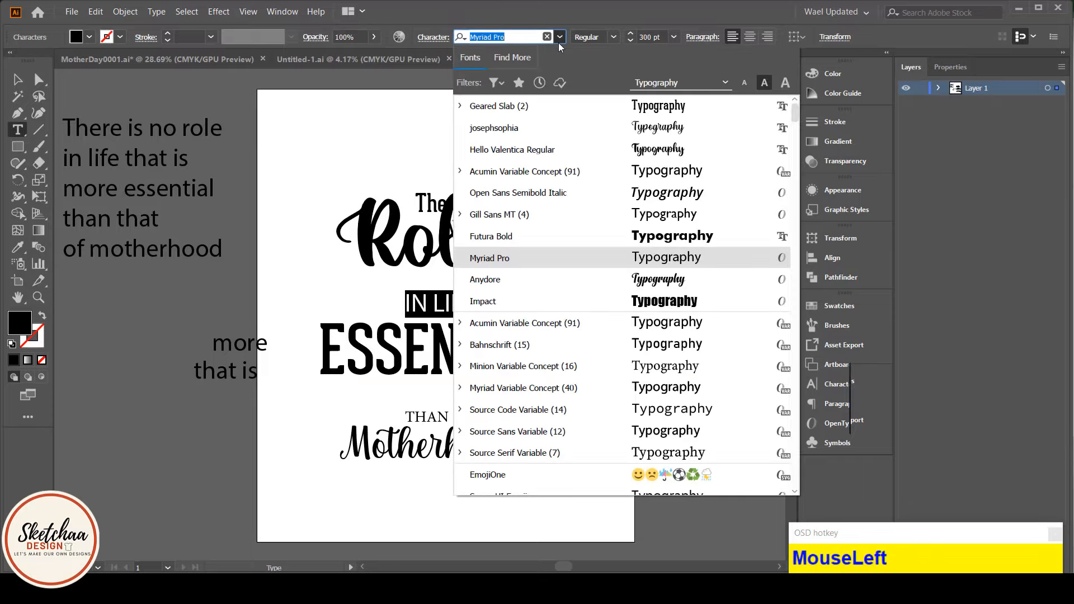
click(529, 237)
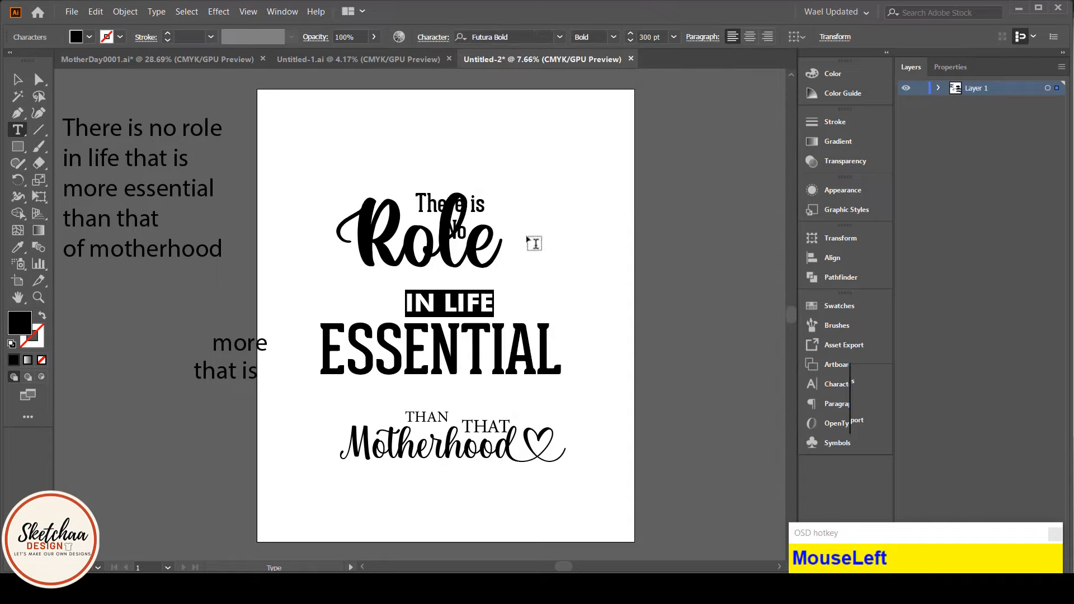
key(Escape)
drag(494, 317, 493, 311)
click(556, 287)
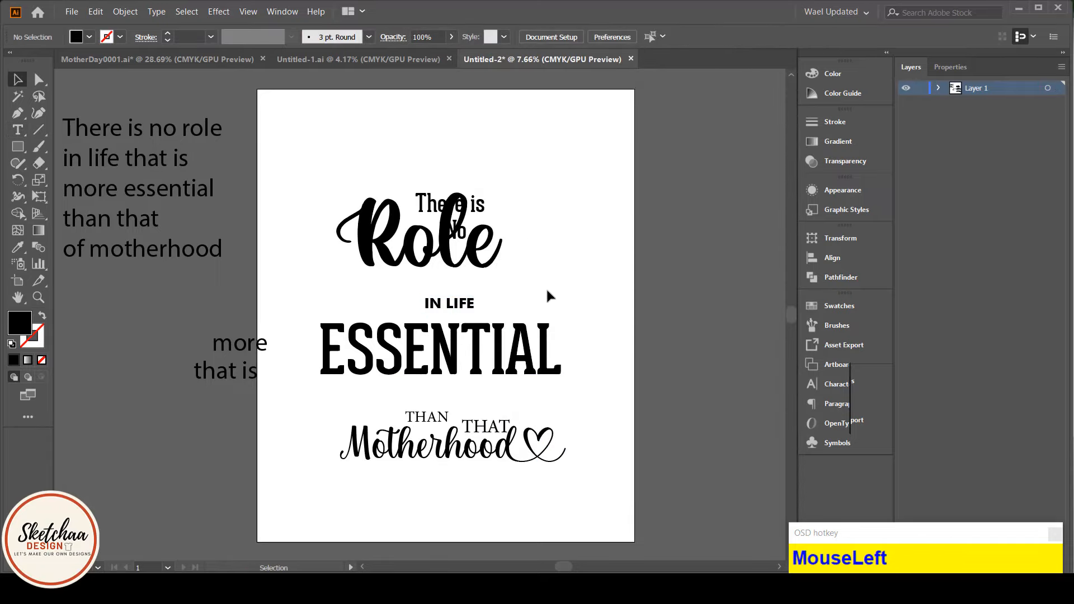
Draw a rounded rectangle about 800 by 283 px over IN LIFE and paste it in back of the text.
drag(17, 147, 72, 164)
drag(484, 292, 417, 315)
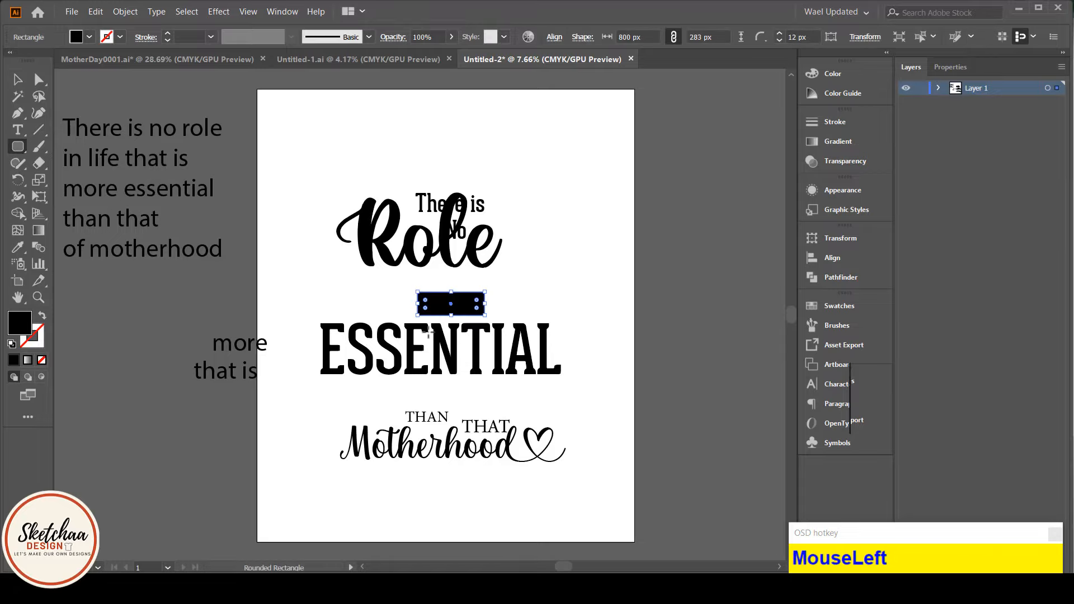
key(ctrl+plus)
key(ctrl+plus)
key(ctrl+plus)
key(ctrl+plus)
key(ctrl+x)
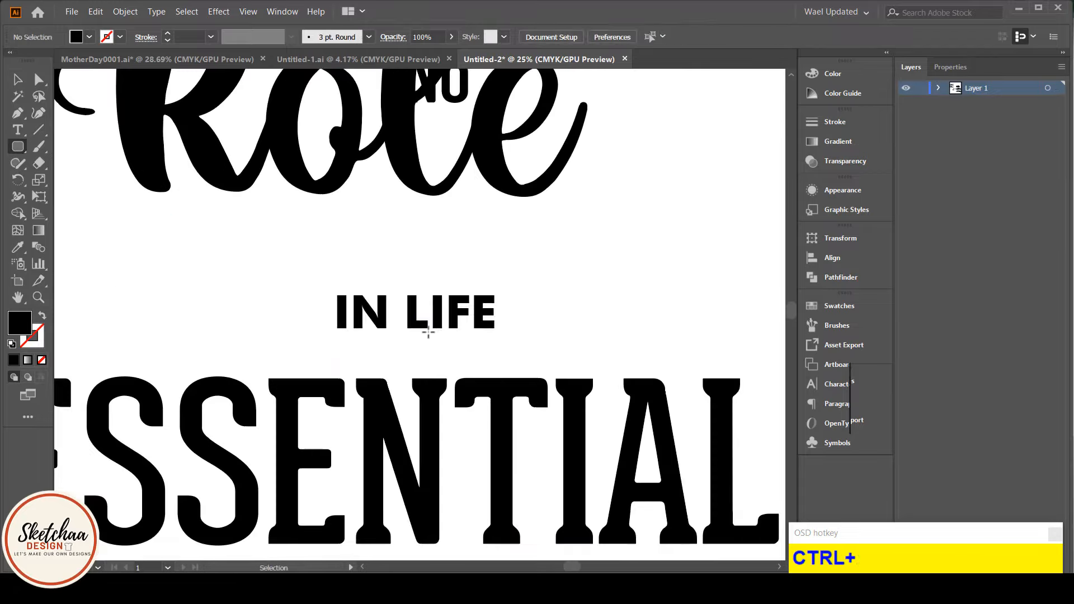
key(ctrl+b)
Fill the IN LIFE text with white so it stands out on the black rectangle.
click(18, 80)
click(369, 315)
click(89, 37)
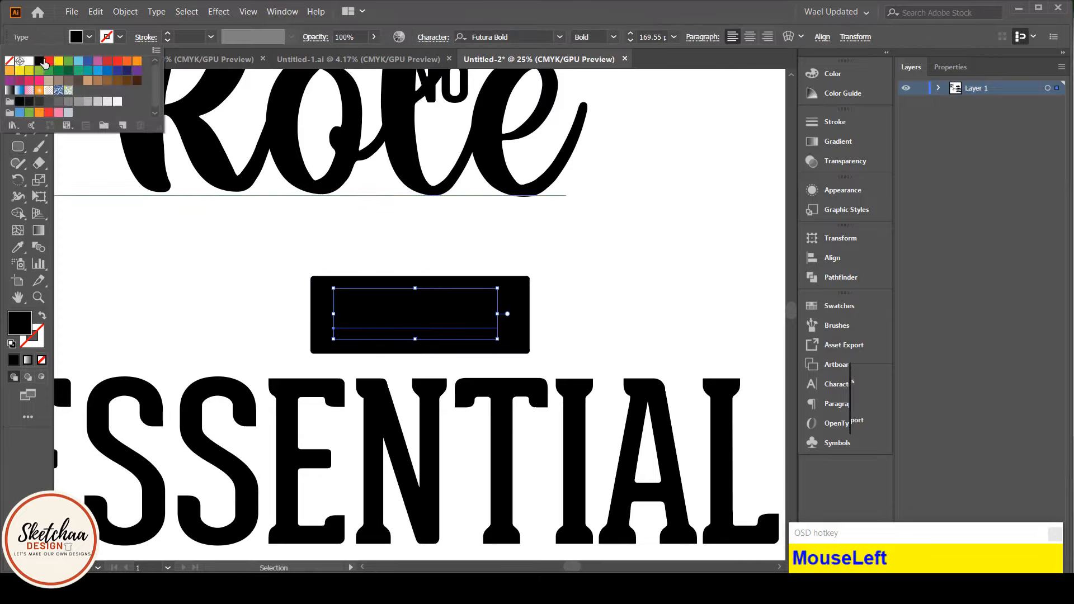
click(30, 68)
click(542, 293)
Round the corners of the black rectangle behind IN LIFE into a pill shape.
click(520, 343)
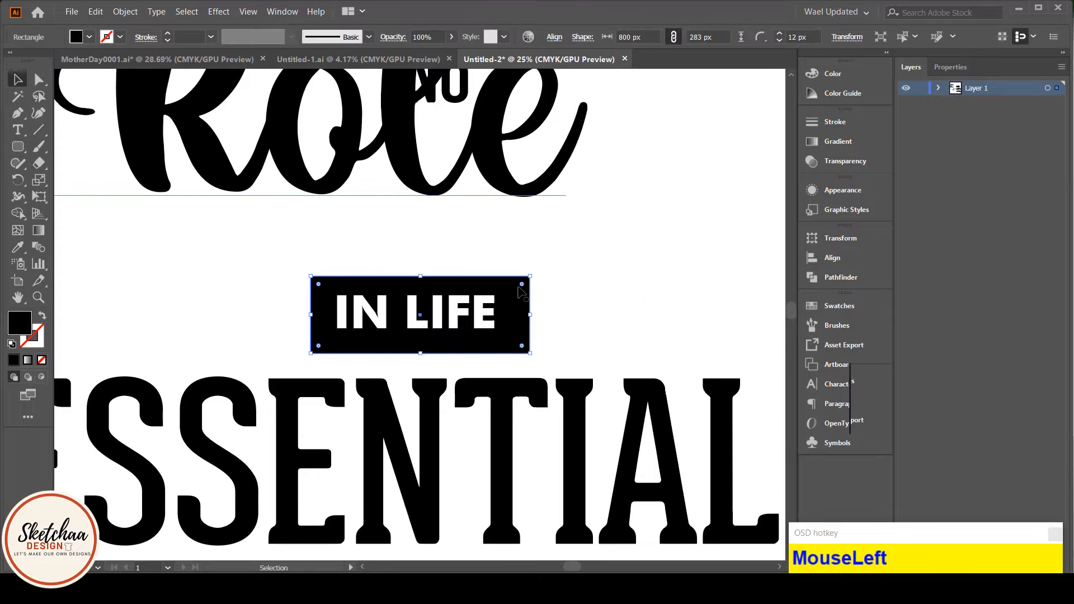
click(38, 81)
drag(521, 284, 497, 308)
click(642, 309)
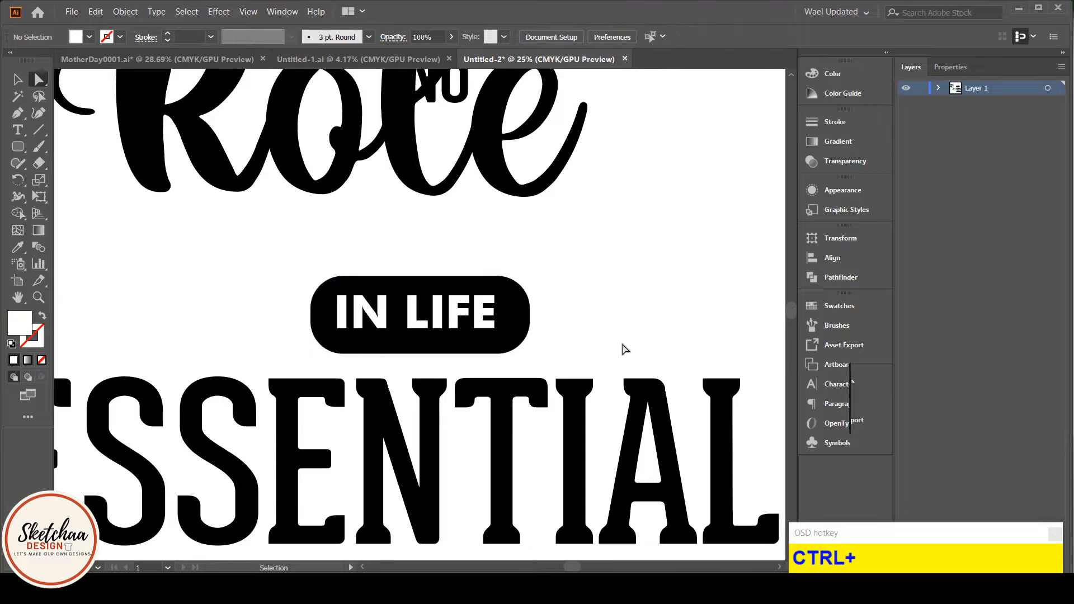
Move Role down and right between No and the IN LIFE badge, and shift ESSENTIAL right, close under the badge.
key(ctrl+0)
drag(445, 238, 475, 260)
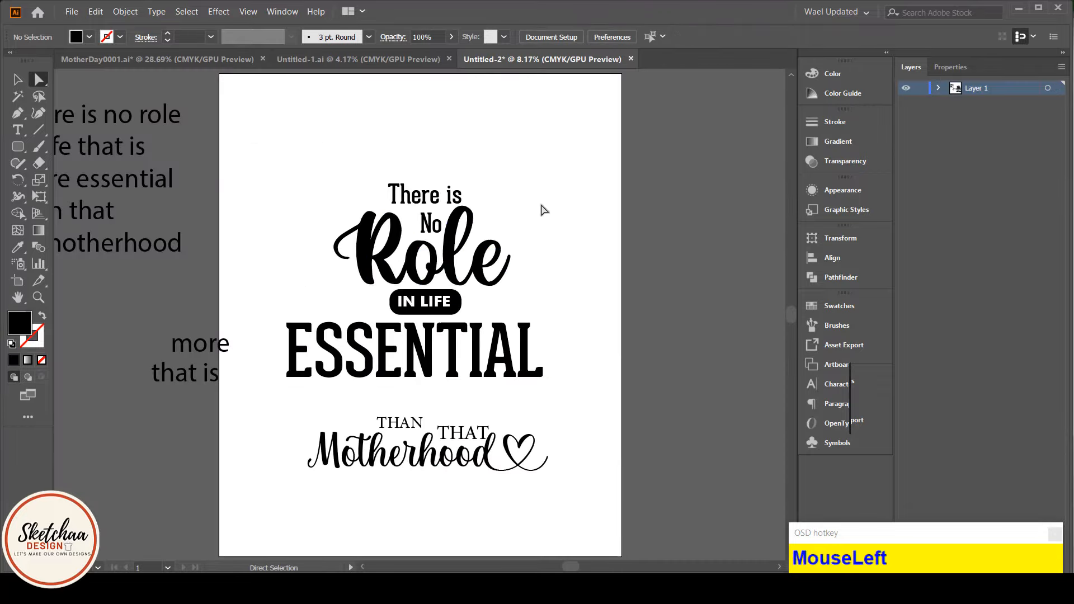
drag(390, 347, 475, 347)
click(532, 401)
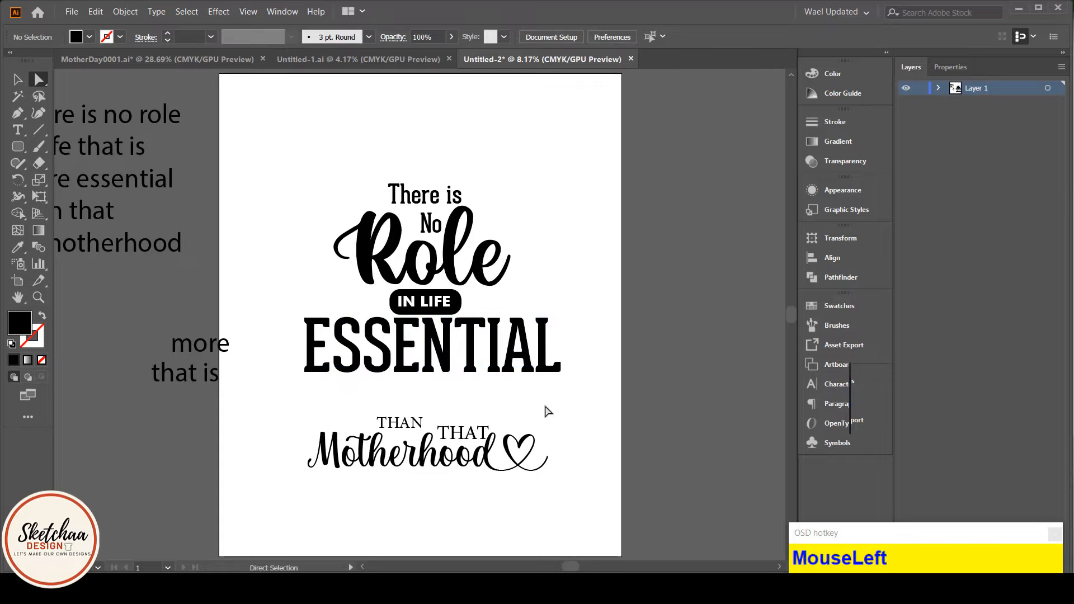
Move THAN and THAT up directly under ESSENTIAL, and lower Motherhood to leave a gap.
drag(411, 419, 404, 387)
drag(475, 427, 475, 453)
drag(464, 430, 370, 395)
Replace the text THAT beside THAN with "Than That".
double_click(436, 397)
click(479, 393)
key(BackSpace)
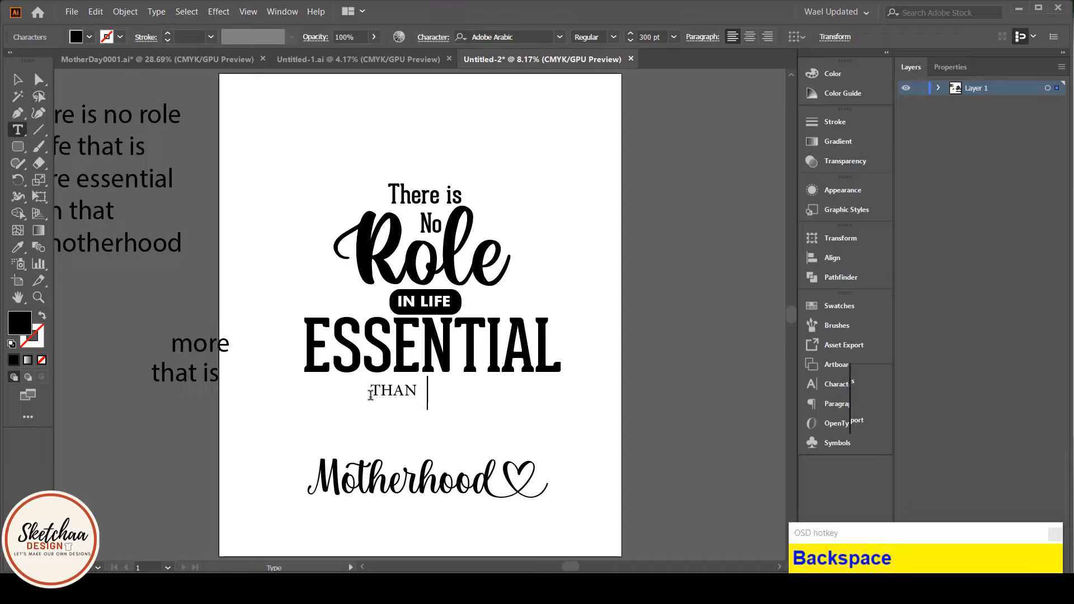
text(Than That)
Apply the type style of Motherhood to "Than That" with the Eyedropper and place it between THAN and Motherhood.
key(ctrl+a)
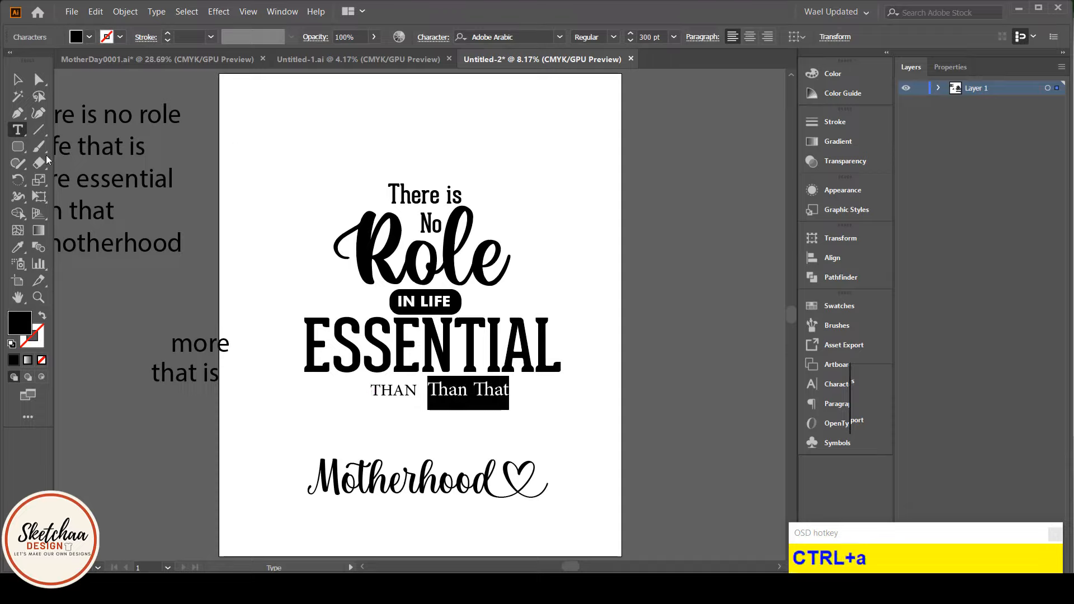
click(18, 247)
click(337, 475)
click(25, 81)
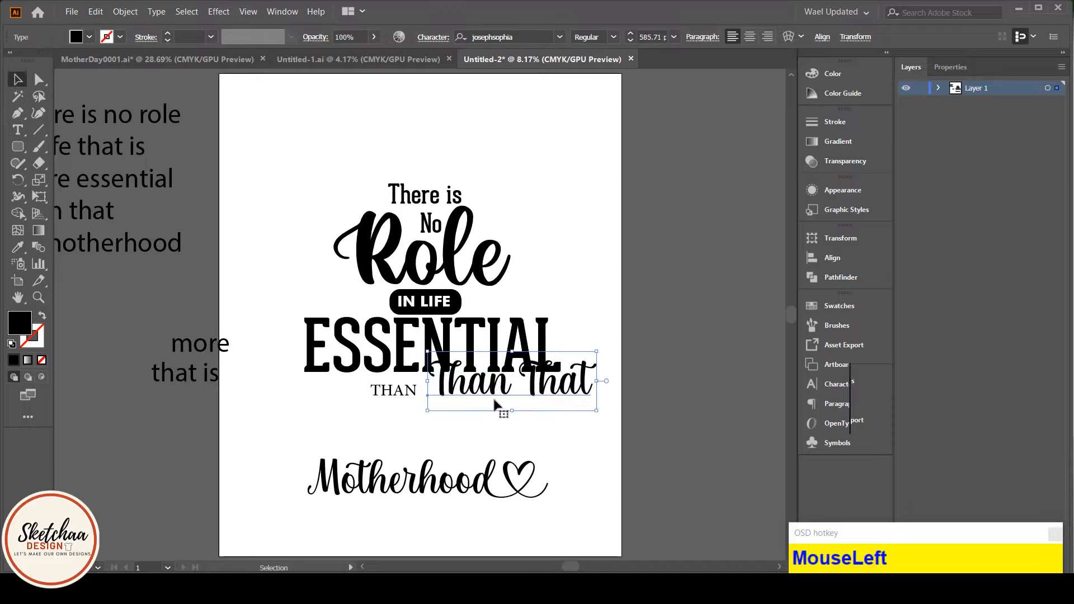
mouse_move(482, 389)
mouse_down()
mouse_move(468, 415)
mouse_move(485, 388)
mouse_up()
drag(591, 390, 506, 428)
Insert the josephsophia heart swash between Than and That using the Touch Type Tool.
double_click(431, 421)
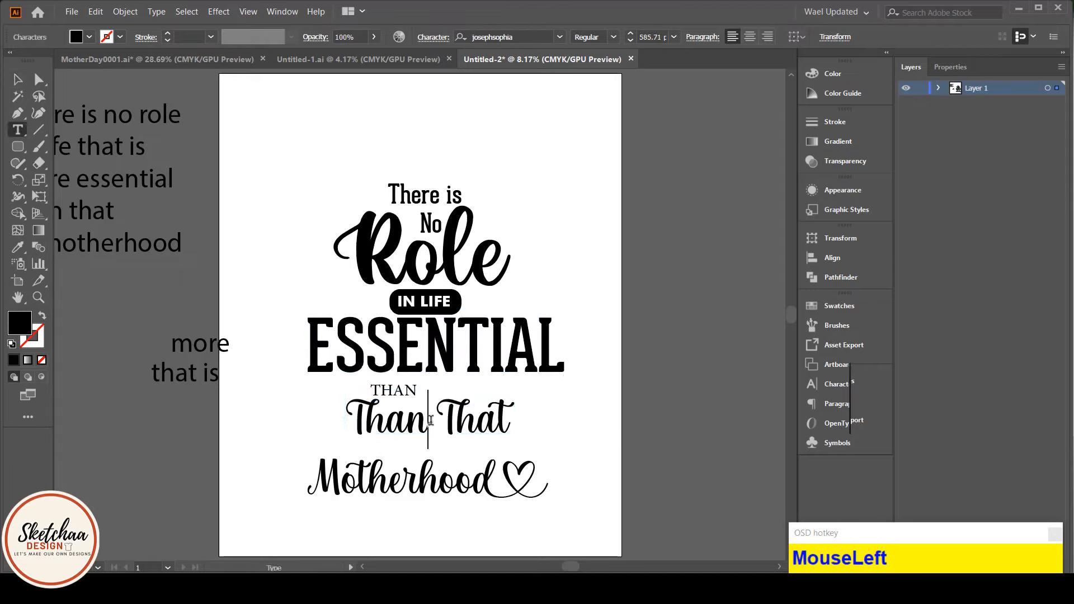
drag(24, 139, 84, 230)
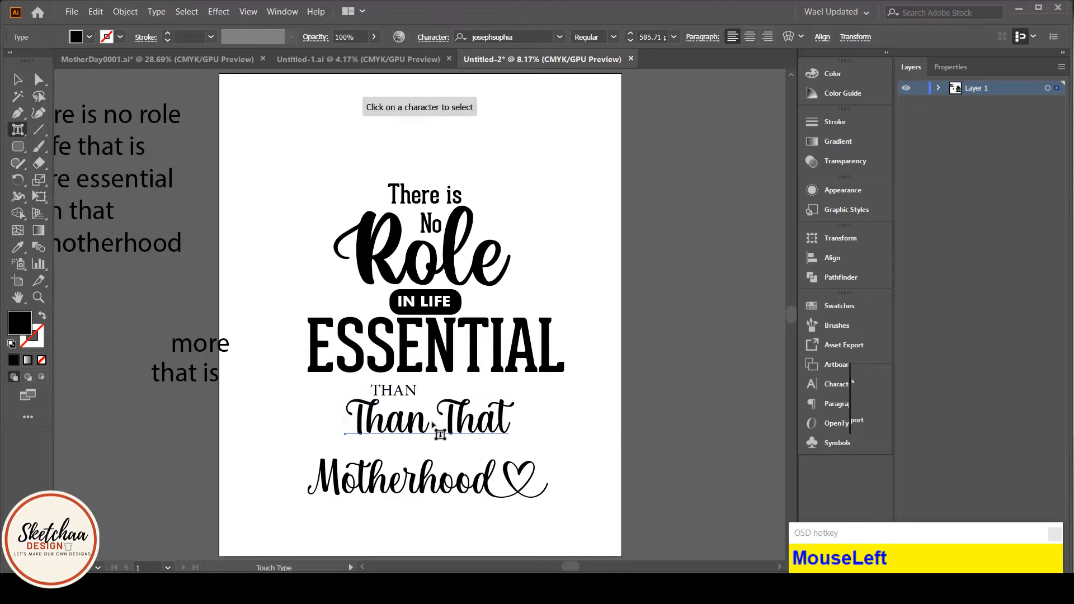
click(452, 459)
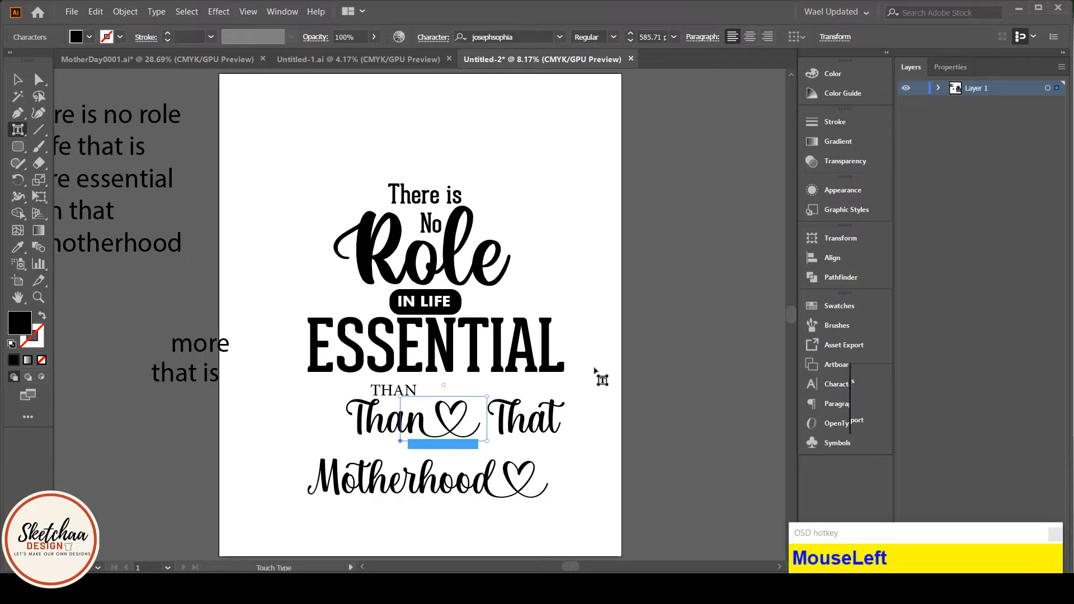
Move the old THAN text off the artboard and place the "Than That" line with its heart directly under ESSENTIAL.
click(17, 79)
drag(458, 424, 407, 447)
drag(420, 386, 147, 407)
drag(401, 442, 415, 401)
drag(490, 367, 498, 375)
click(580, 441)
Shrink ESSENTIAL, center it under the IN LIFE badge, and align the "Than That" line just beneath it.
click(332, 351)
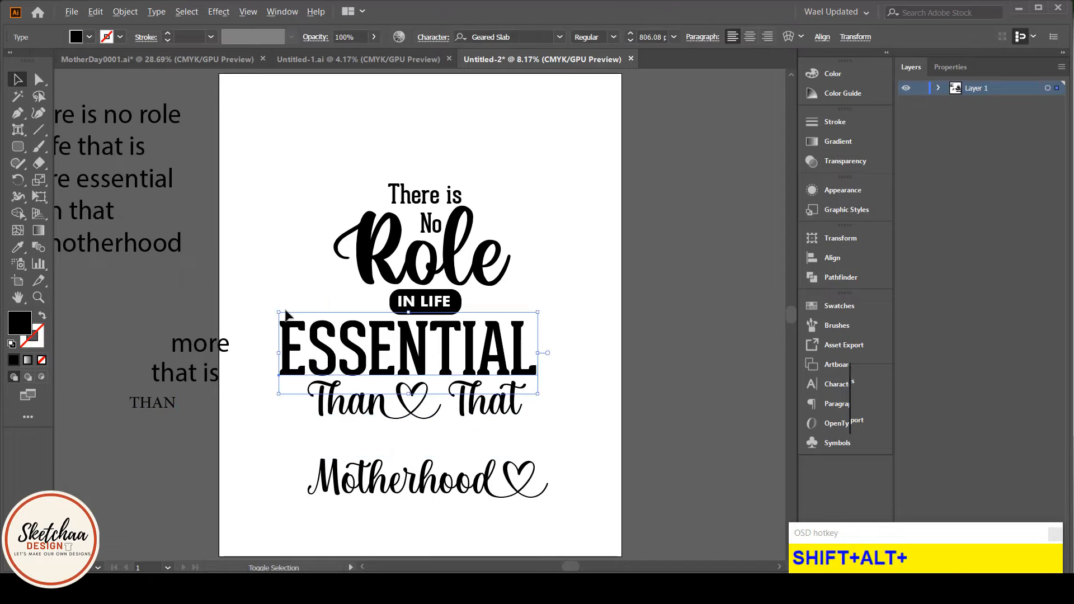
drag(279, 313, 304, 322)
click(420, 434)
drag(436, 350, 452, 341)
click(469, 430)
drag(465, 405, 473, 397)
click(474, 440)
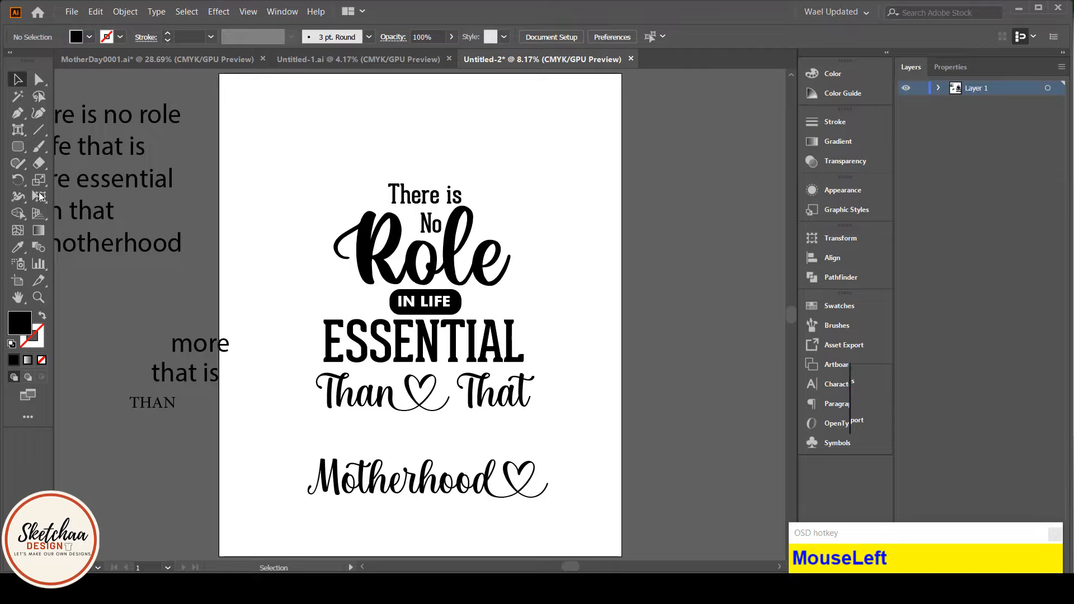
Change both capital T letters in the "Than That" line to lowercase "t".
double_click(331, 387)
key(BackSpace)
text(t)
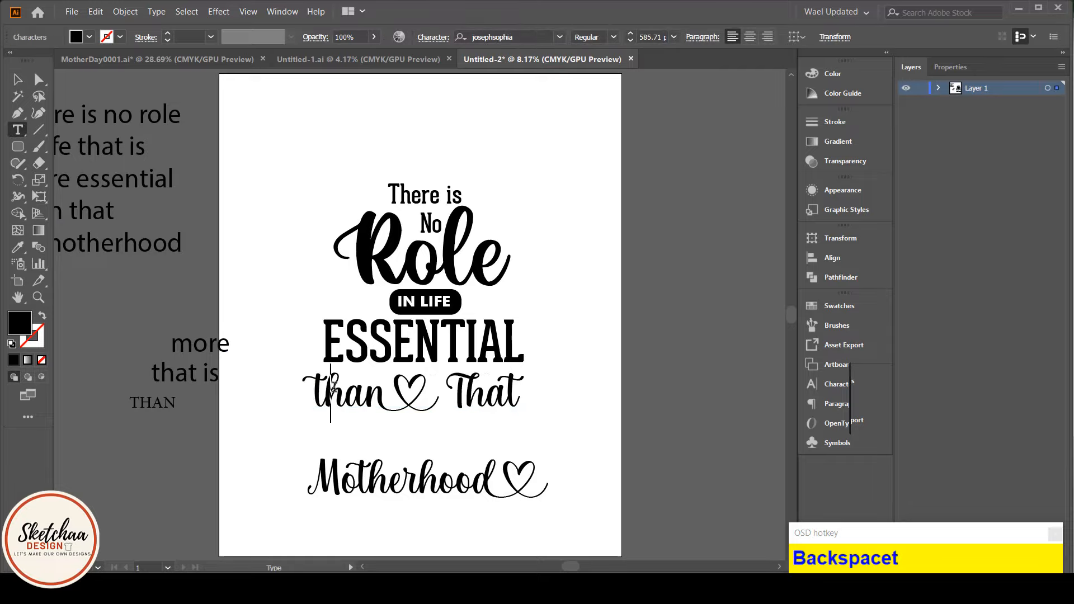
click(464, 382)
key(BackSpace)
text(t)
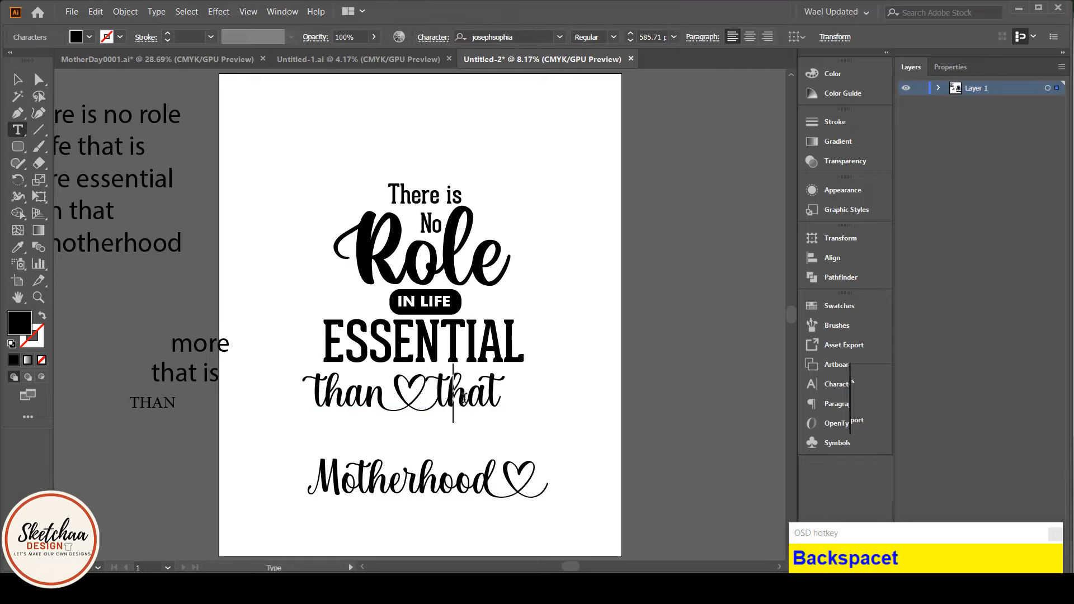
Shrink the "than that" line and center it above Motherhood, and place "that is" beside the IN LIFE badge.
click(17, 79)
drag(517, 424, 475, 432)
click(536, 418)
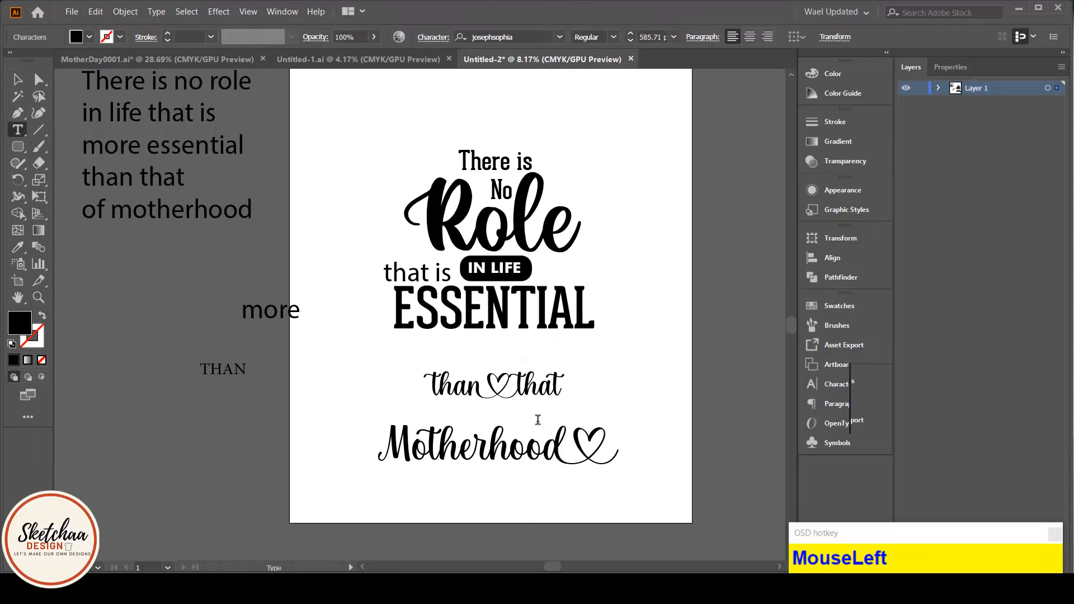
Add a separate text "OF" in the empty area of the artboard beside "There is".
click(548, 444)
click(642, 179)
text(OF)
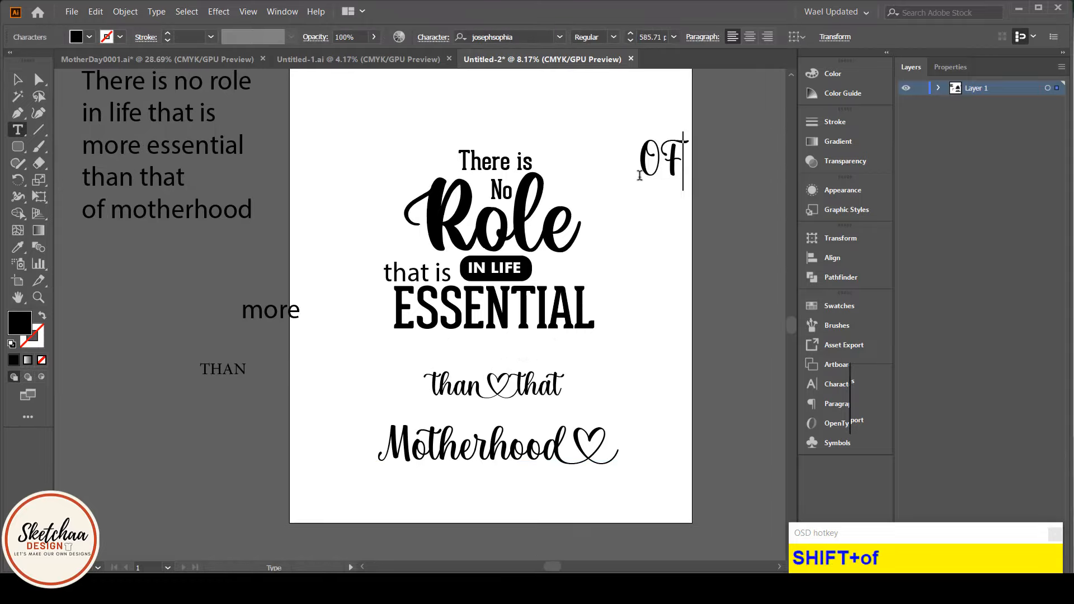
Apply the type style of Role to OF with the Eyedropper, and change its font to Futura Bold.
key(ctrl+a)
click(18, 247)
click(516, 253)
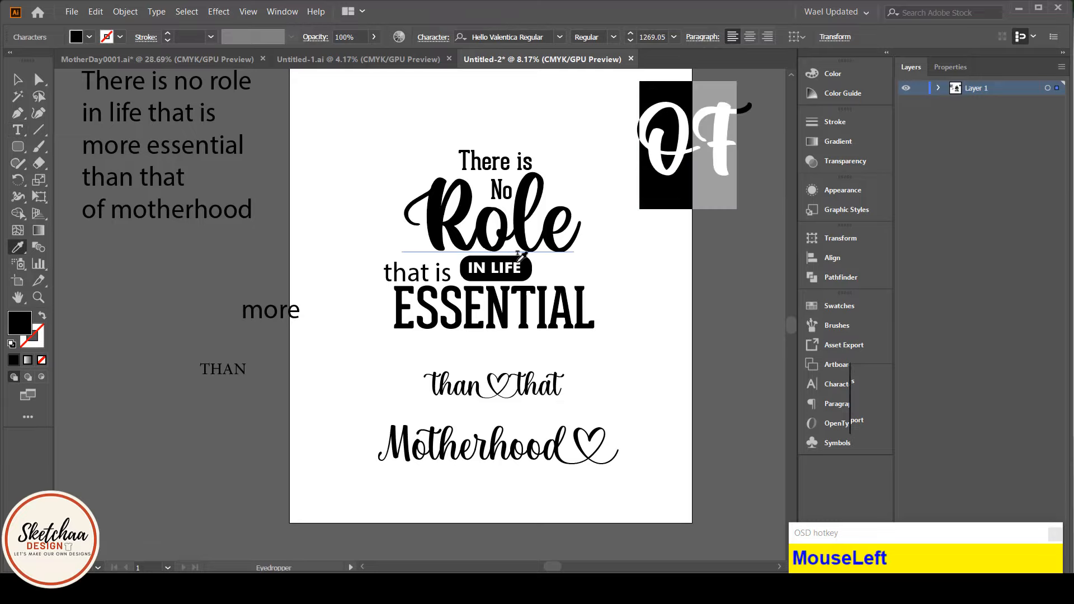
click(561, 42)
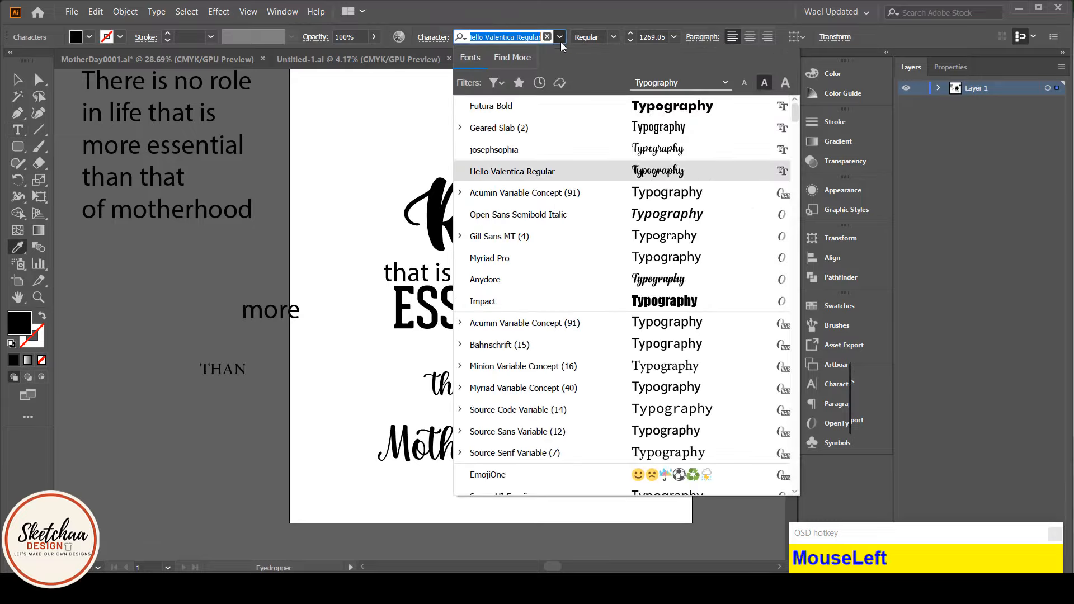
click(515, 106)
Shrink OF and place it between the "than that" line and Motherhood.
click(18, 80)
drag(703, 166, 609, 193)
drag(544, 105, 473, 441)
click(569, 395)
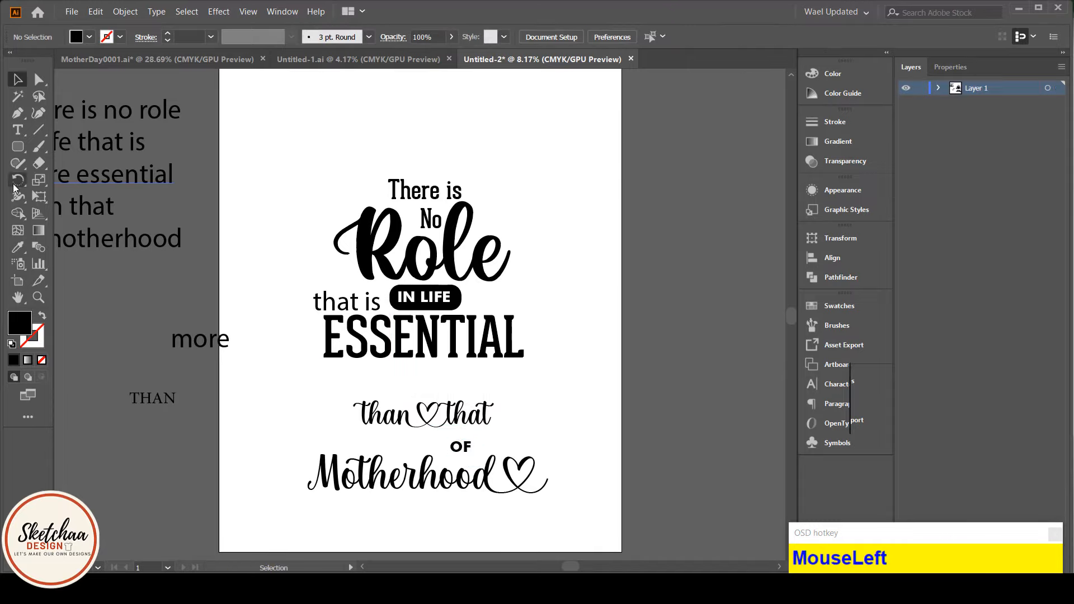
Draw a black circle about 406 px in diameter centered on OF, and place it behind the text.
drag(18, 146, 94, 174)
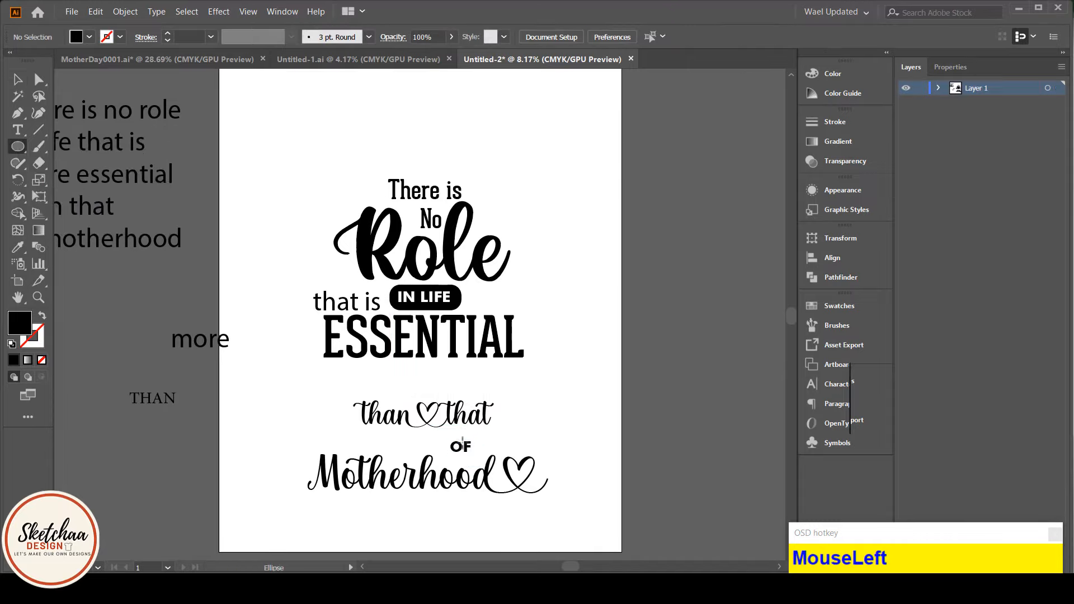
drag(461, 446, 492, 448)
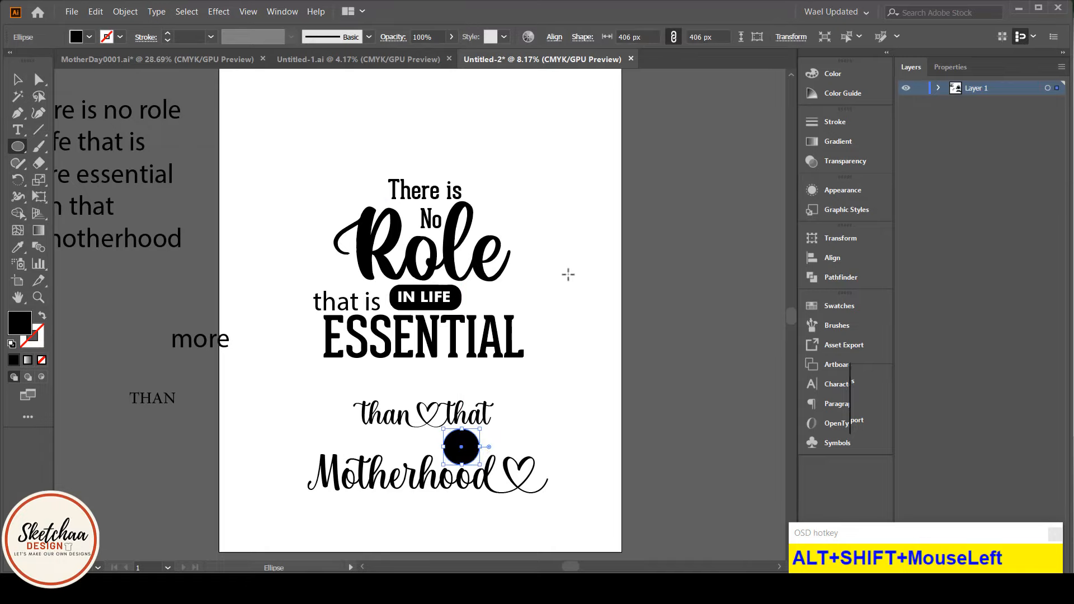
key(ctrl+plus)
key(ctrl+plus)
key(ctrl+plus)
key(ctrl+b)
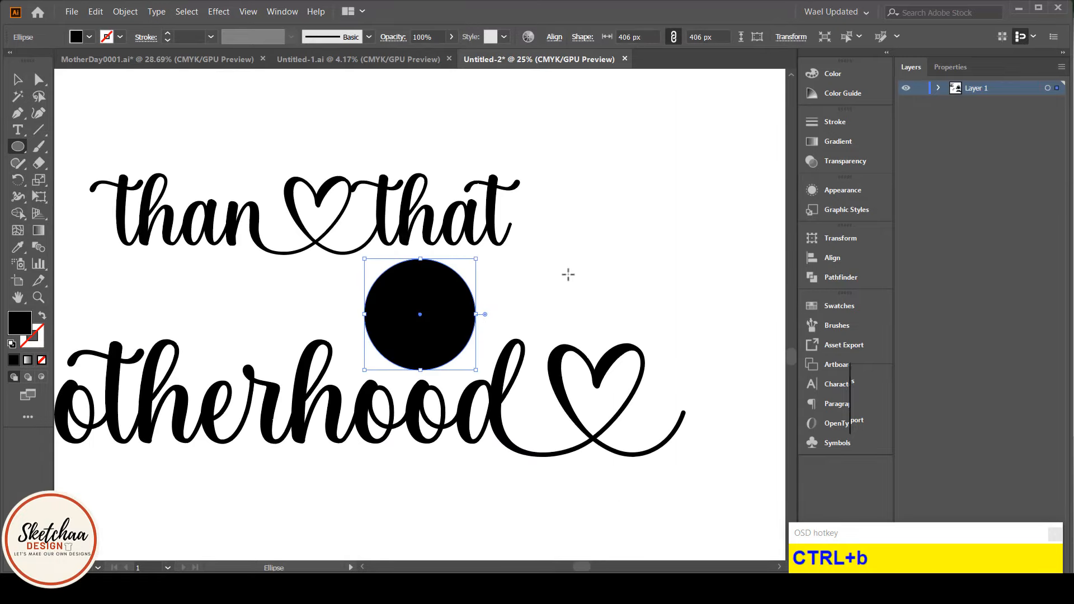
Fill the OF text with white so it stands out on the black circle.
click(19, 80)
click(415, 314)
click(89, 37)
click(29, 62)
click(716, 230)
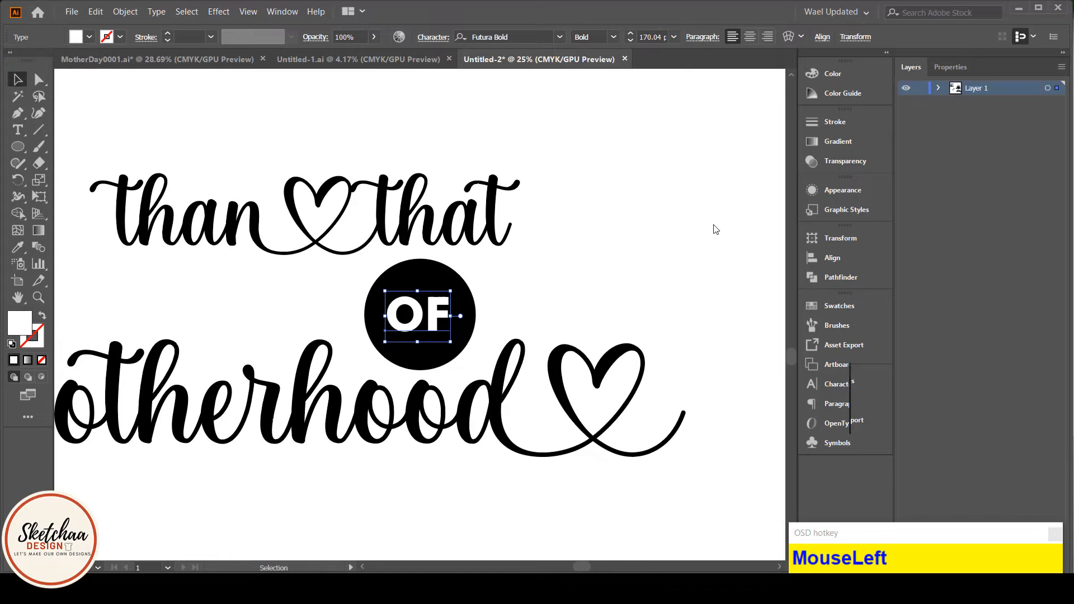
key(ctrl+minus)
key(ctrl+0)
click(502, 419)
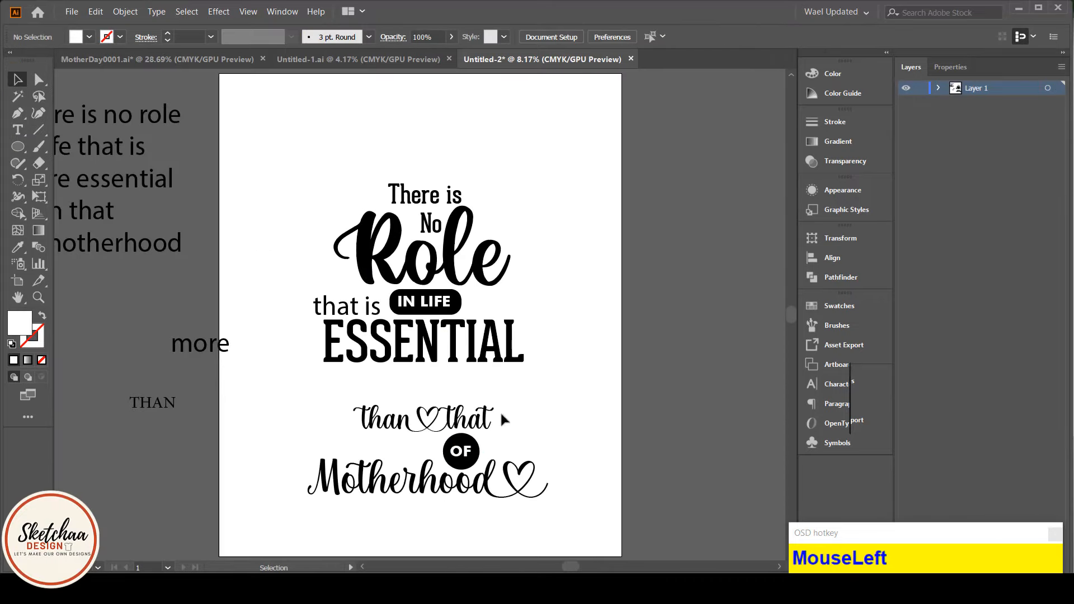
Shrink the OF circle badge with its text and bring Motherhood and the "than that" line closer around it.
click(468, 443)
shift+click(466, 454)
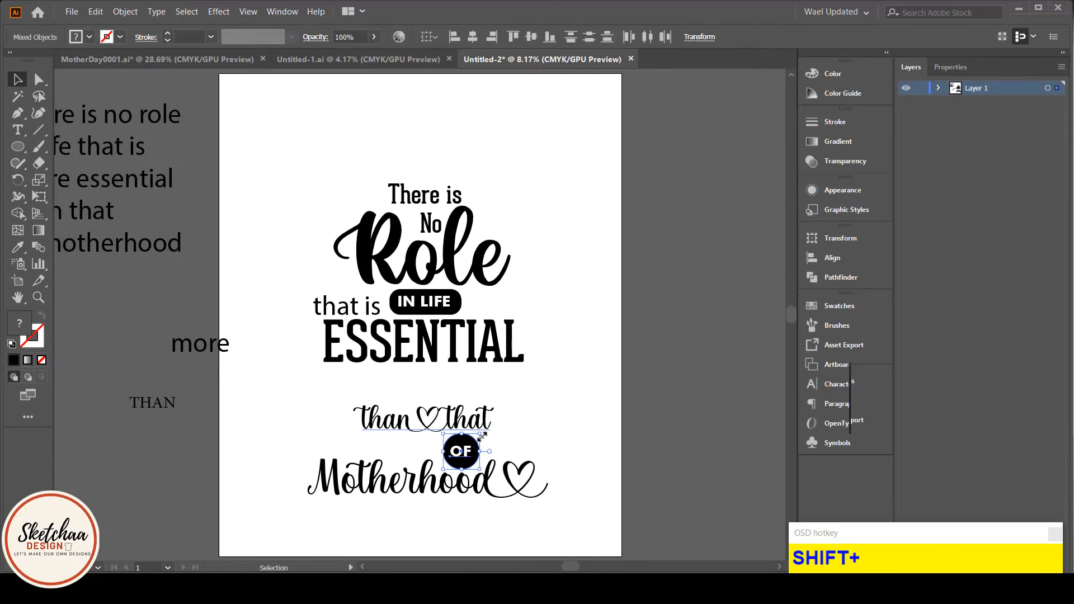
drag(479, 433, 487, 442)
click(488, 444)
mouse_move(490, 488)
mouse_down()
mouse_move(498, 474)
mouse_move(490, 477)
mouse_up()
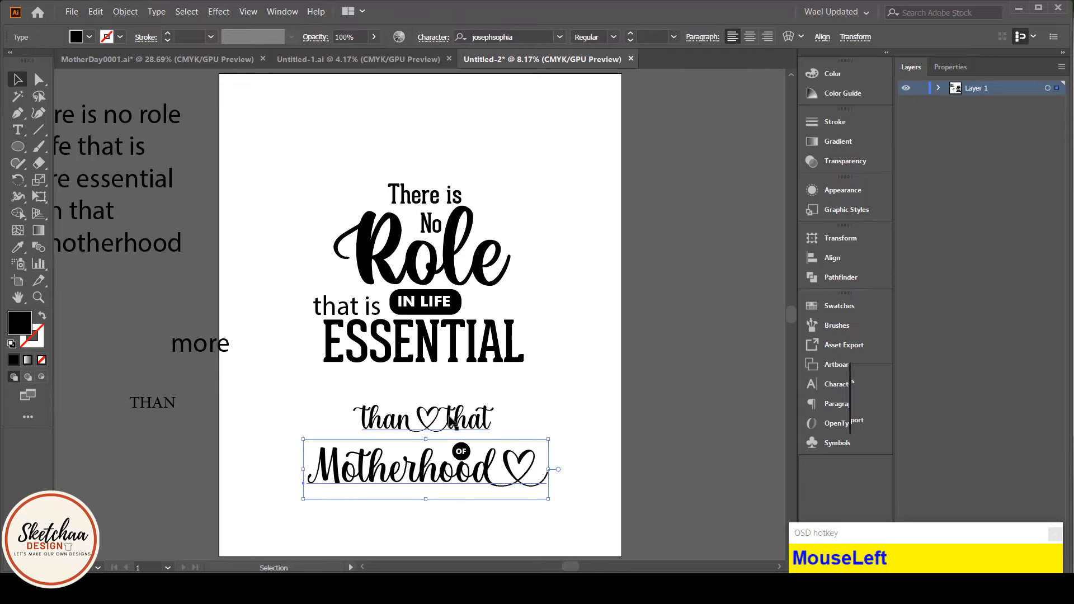
drag(469, 427, 474, 435)
Apply the Geared Slab type style of ESSENTIAL to Motherhood with the Eyedropper, and enlarge it to about 668 pt.
click(391, 467)
key(i)
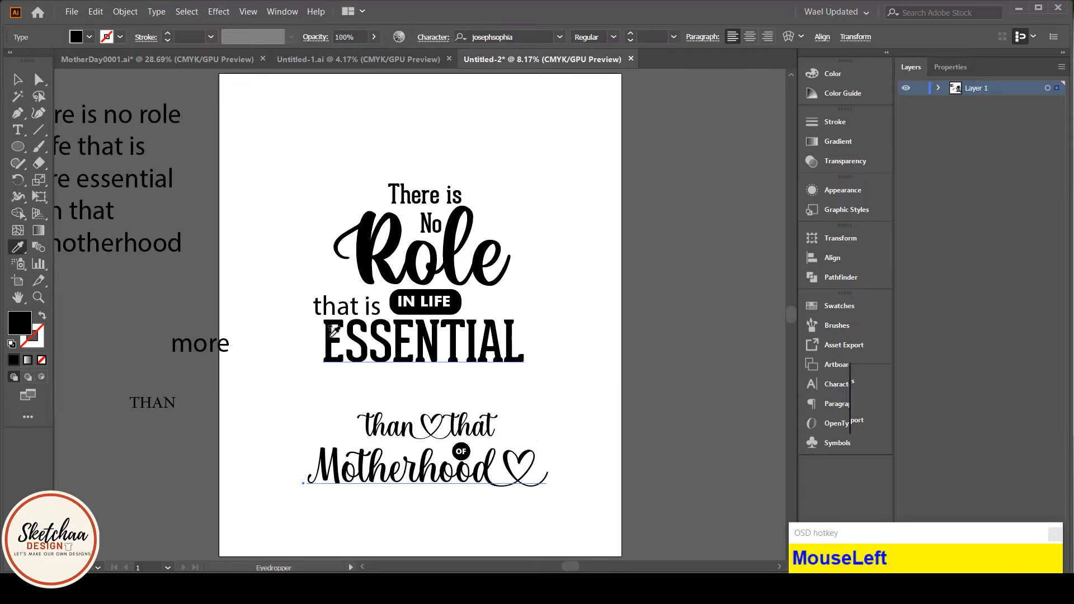
click(358, 359)
key(v)
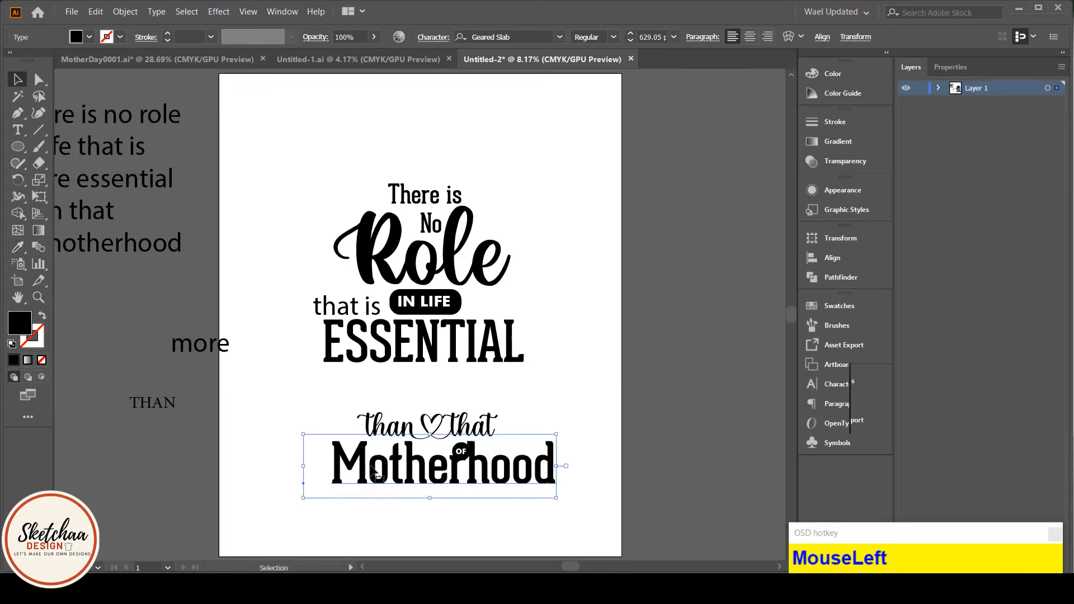
drag(303, 498, 293, 509)
Move Motherhood down below the OF badge and the "than that" line up directly beneath ESSENTIAL.
drag(457, 455, 496, 489)
key(ctrl+z)
click(479, 448)
drag(495, 443, 482, 411)
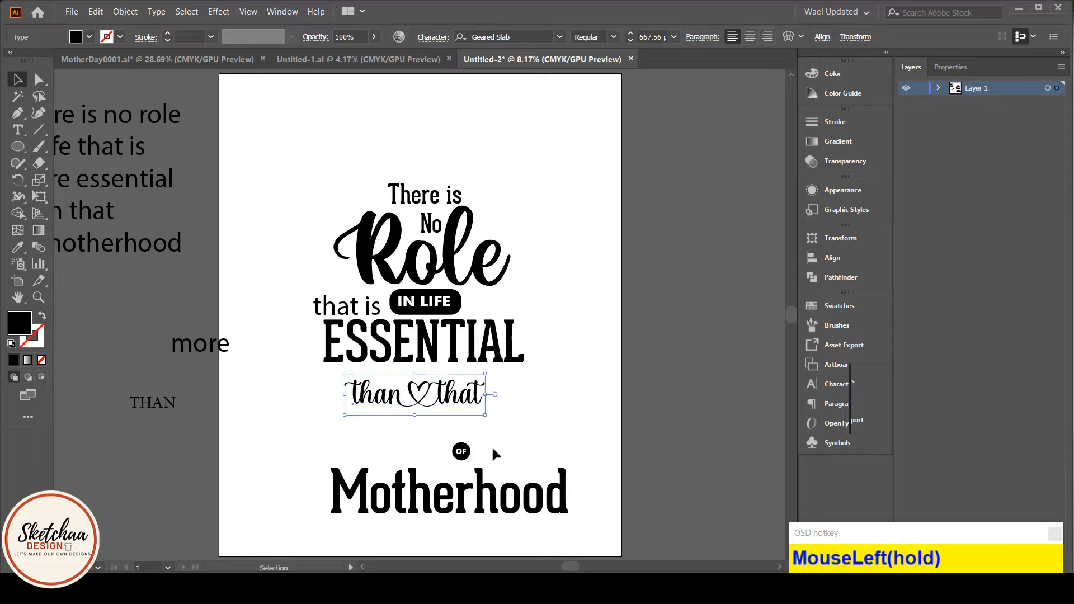
Group the OF text with its circle and move the badge up beneath the heart in "than that".
click(458, 451)
key(ctrl+g)
click(512, 465)
drag(463, 456, 431, 425)
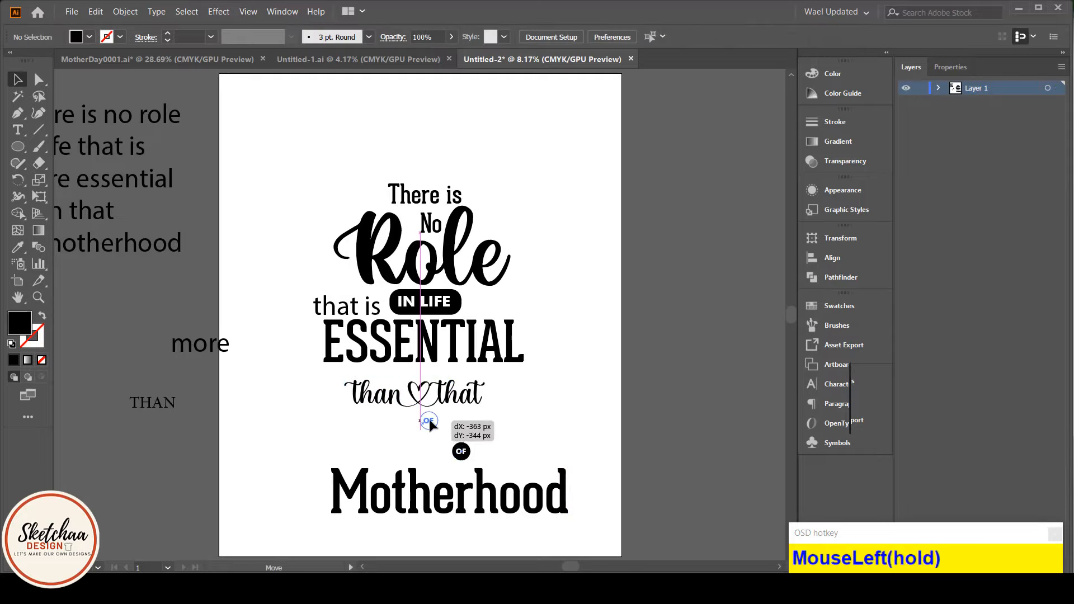
Move Motherhood up against the OF badge and shrink it to about 535 pt.
drag(454, 496, 433, 448)
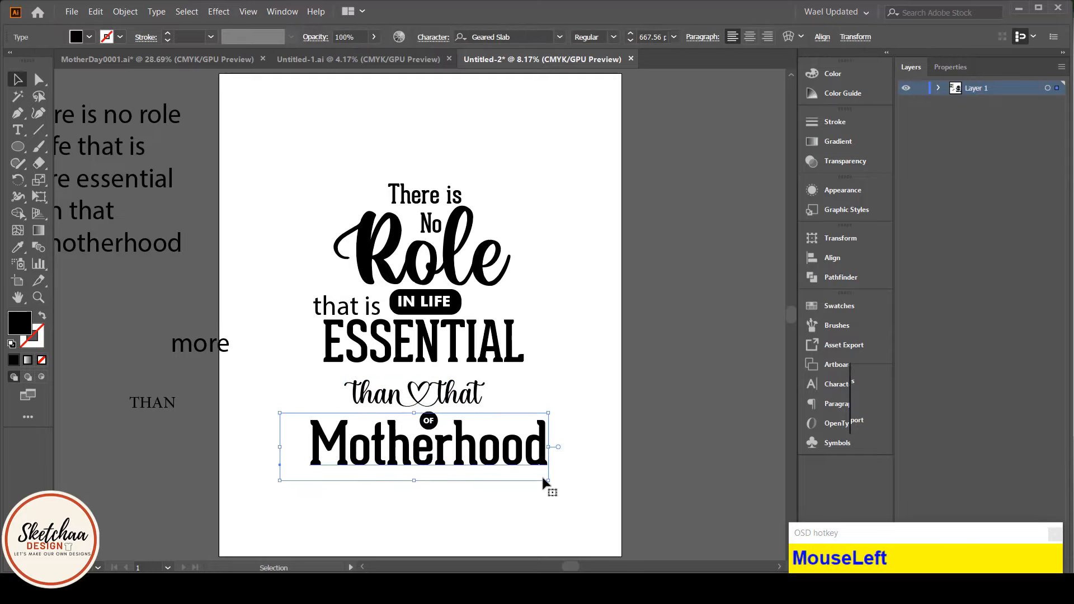
drag(545, 480, 522, 465)
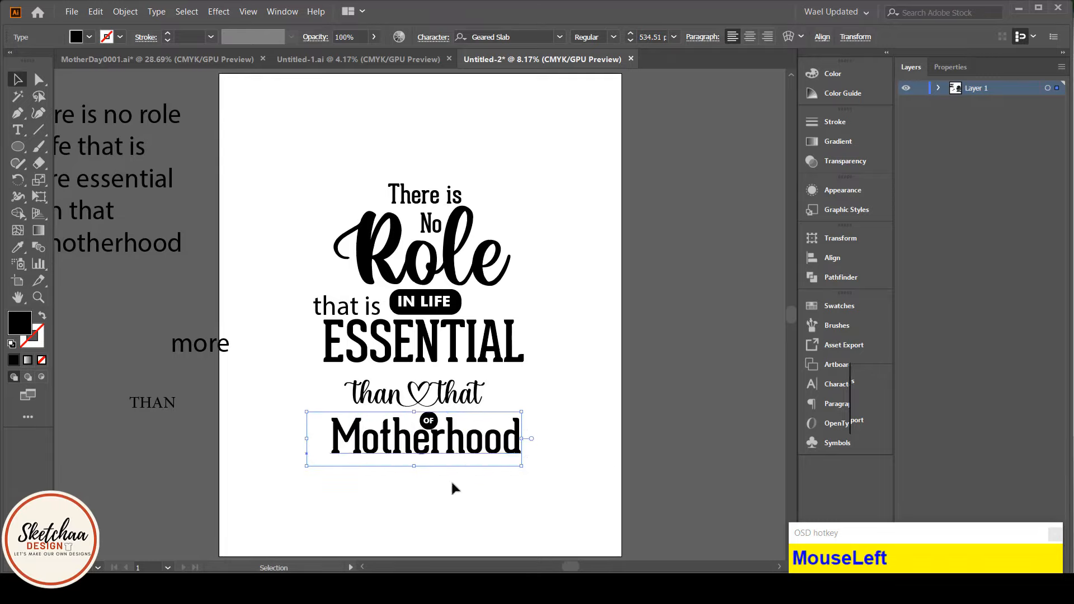
click(453, 488)
Move ESSENTIAL down so it sits just above the "than that" line.
drag(460, 346, 458, 360)
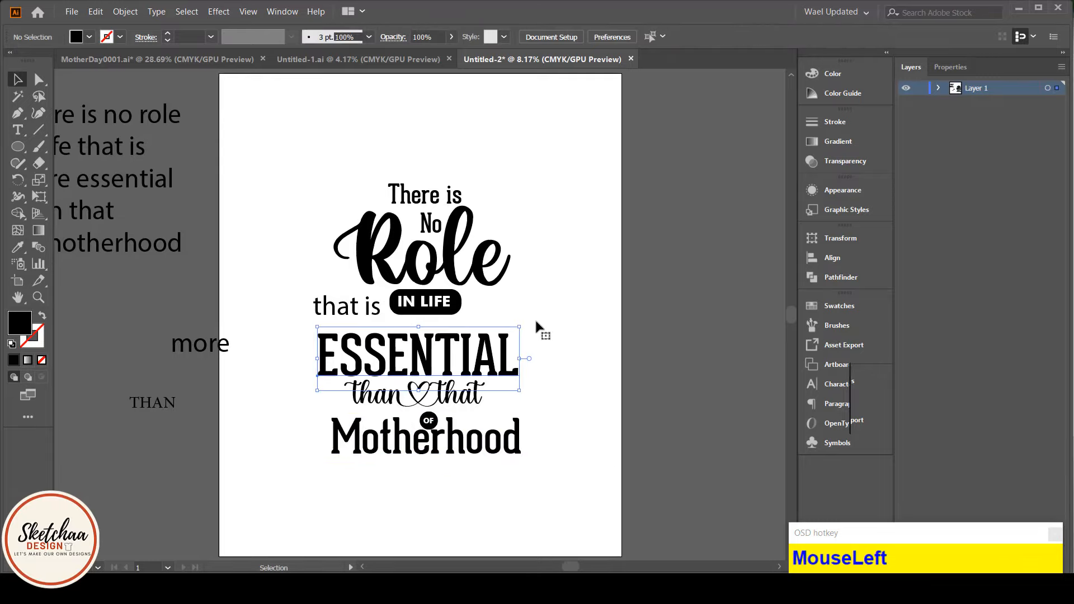
click(501, 259)
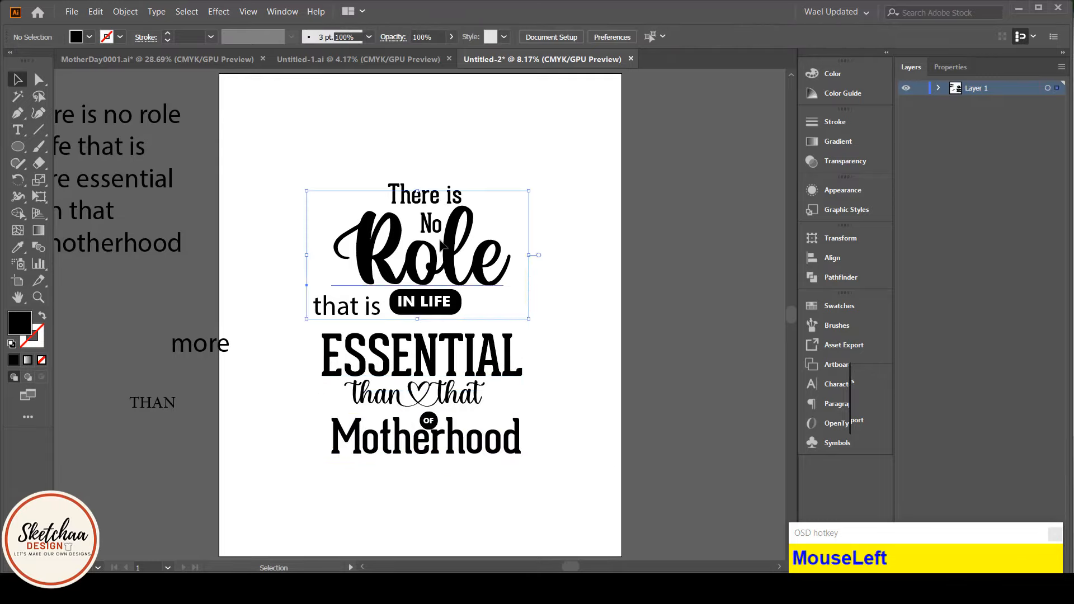
click(566, 280)
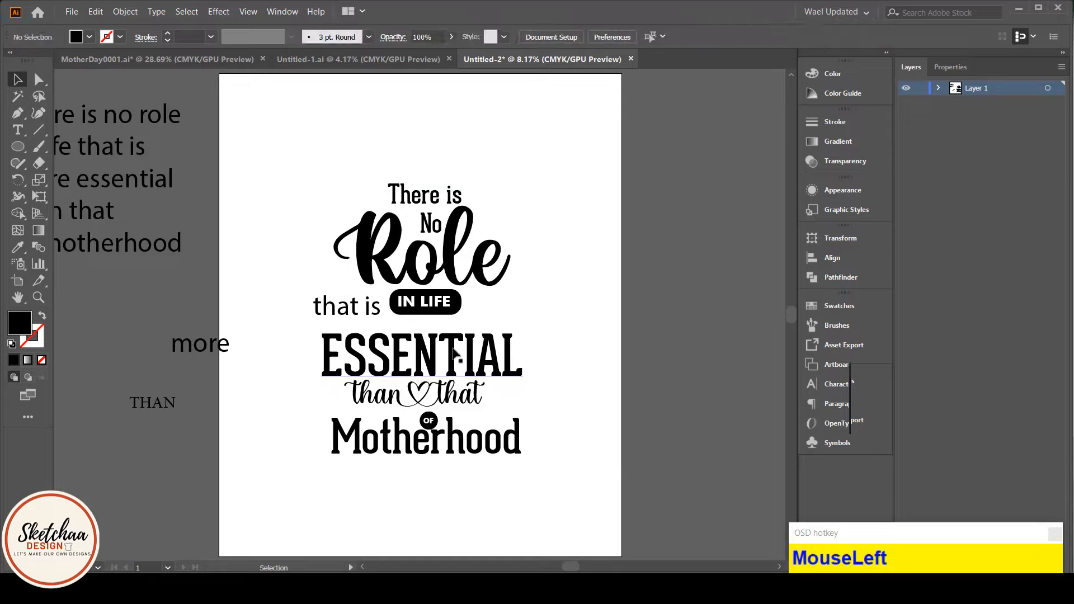
click(472, 401)
click(458, 263)
click(17, 247)
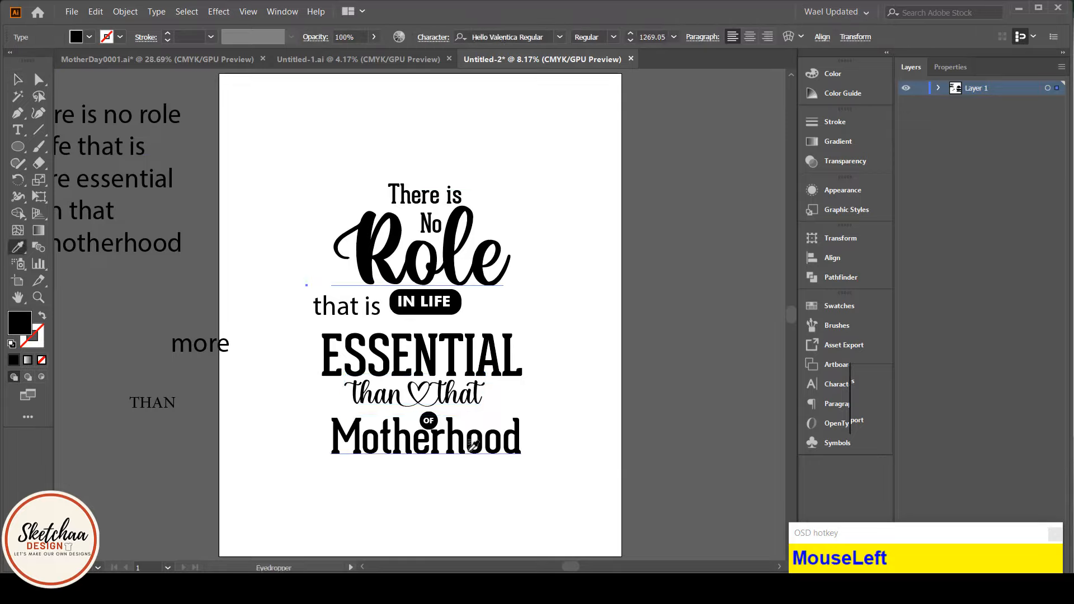
click(466, 448)
key(ctrl+z)
Try Role's Hello Valentica type style on Motherhood with the Eyedropper, scaled down to about 726 pt beneath the OF badge.
click(18, 80)
click(384, 449)
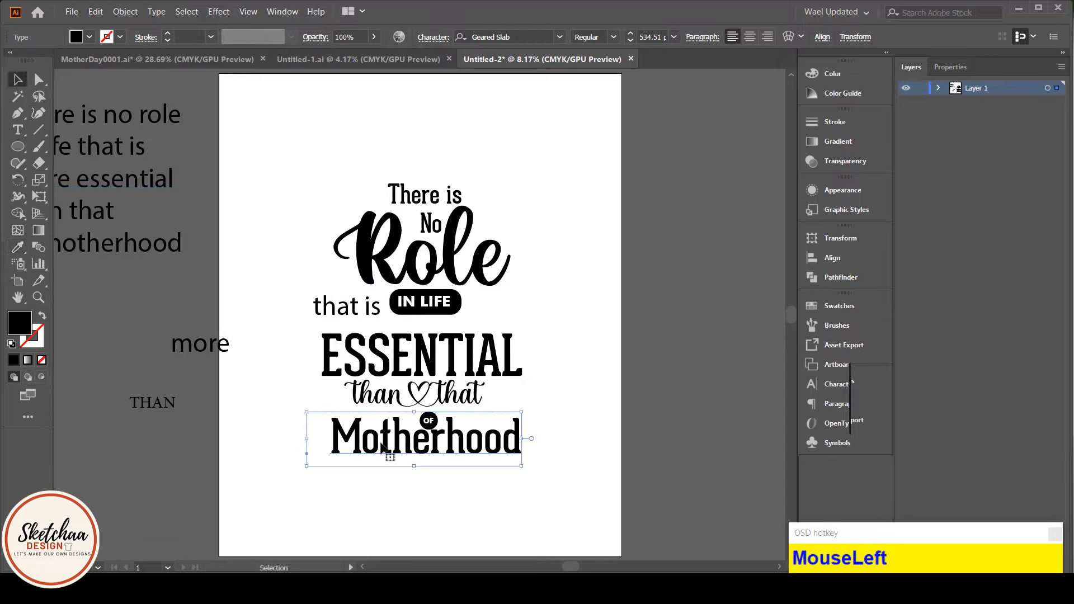
click(18, 247)
click(455, 256)
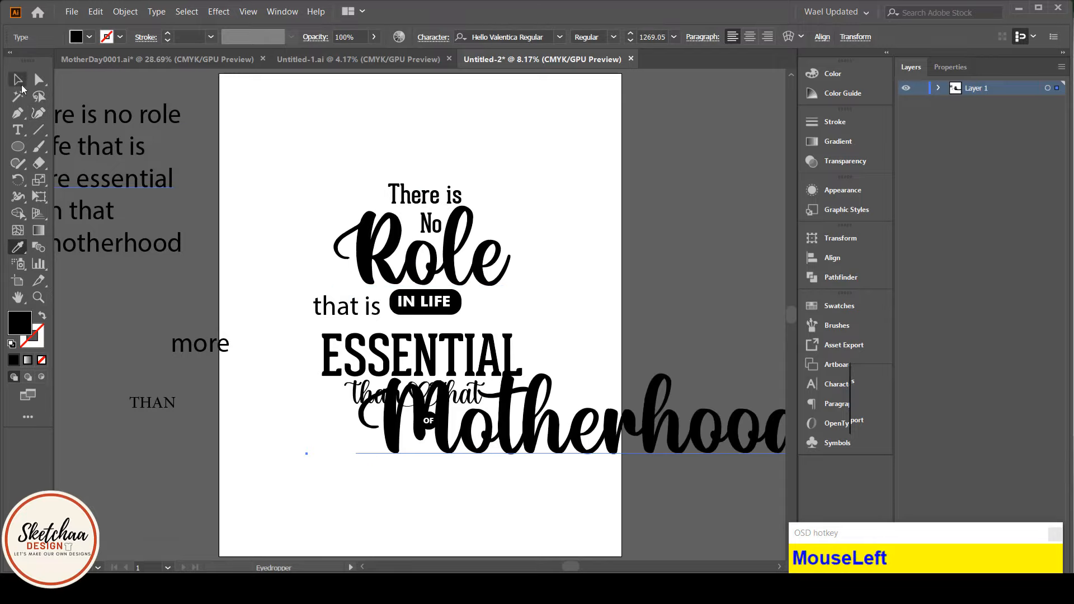
click(20, 83)
drag(512, 431, 392, 433)
drag(635, 396, 600, 412)
drag(486, 441, 449, 445)
click(578, 348)
Try retyping the M of Motherhood, and undo the script restyling back to its slab version.
double_click(332, 435)
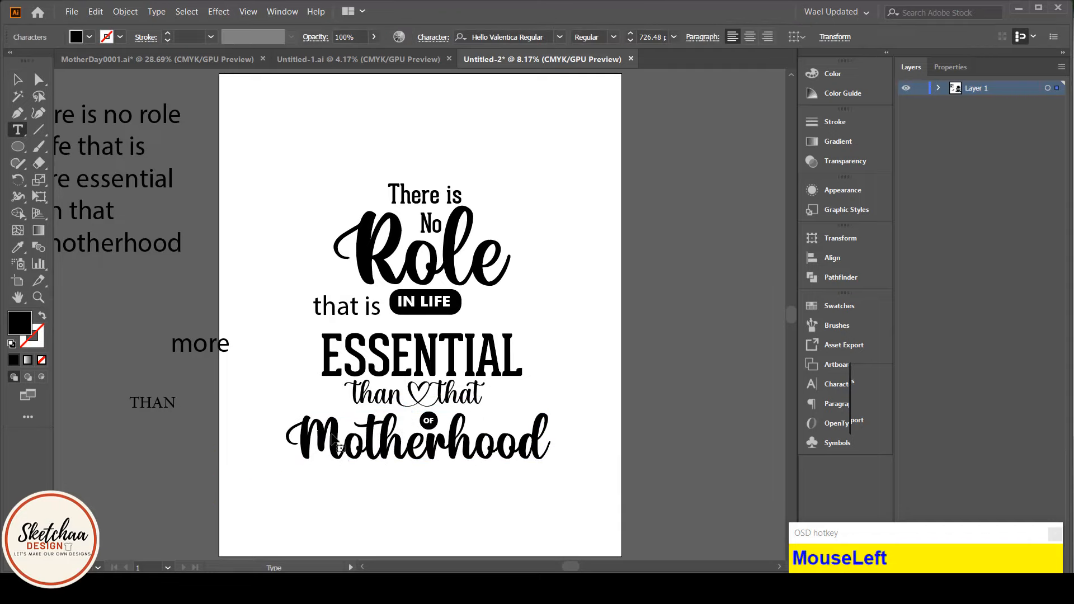
text(M)
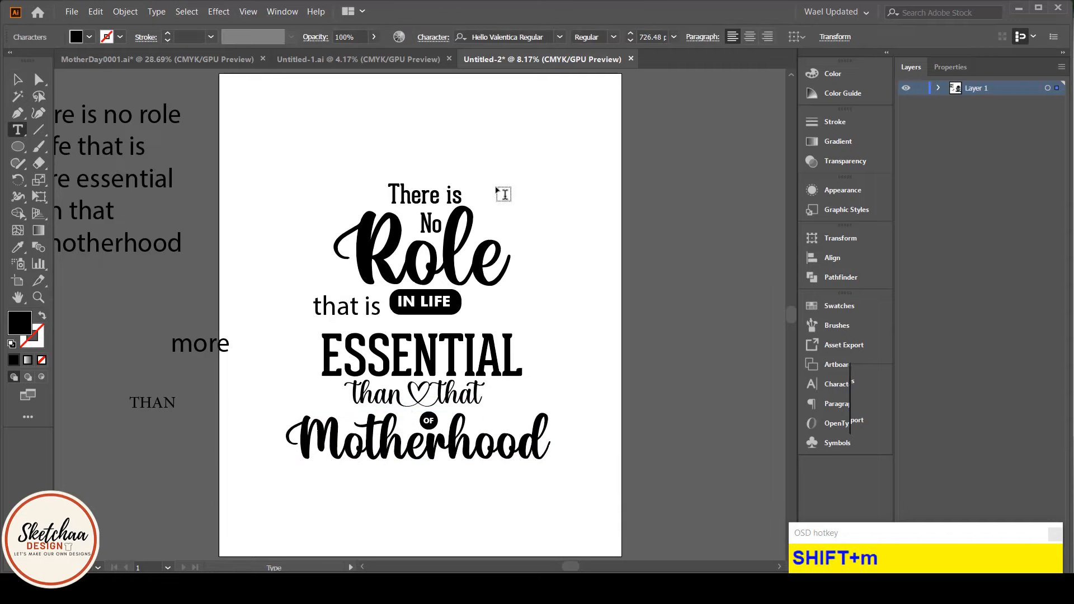
key(ctrl+z)
key(ctrl+z)
key(ctrl+z)
key(ctrl+z)
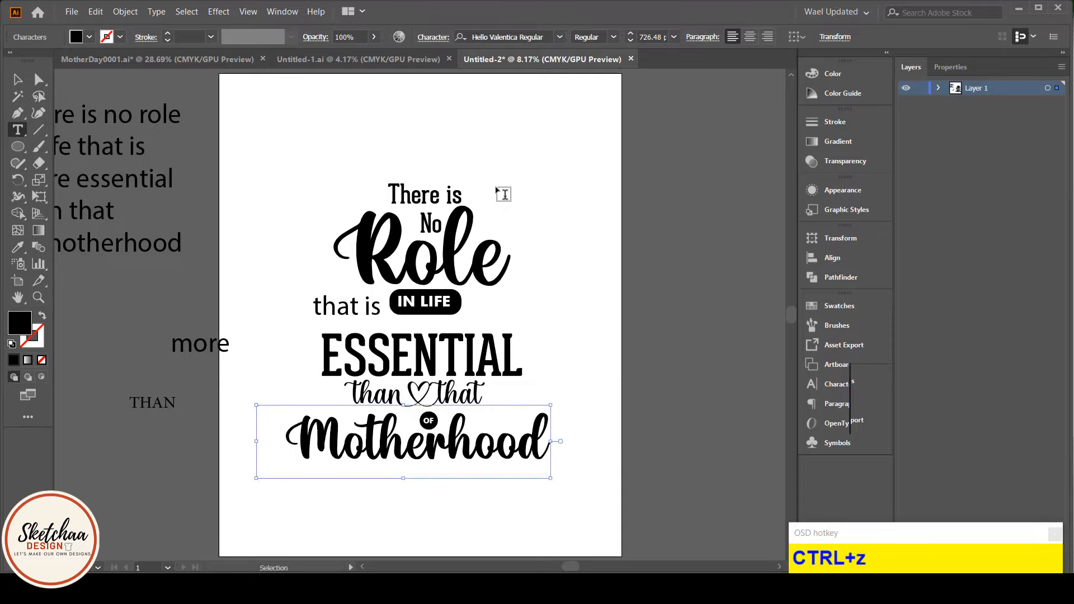
Try Role's Hello Valentica type style on ESSENTIAL with the Eyedropper.
click(386, 355)
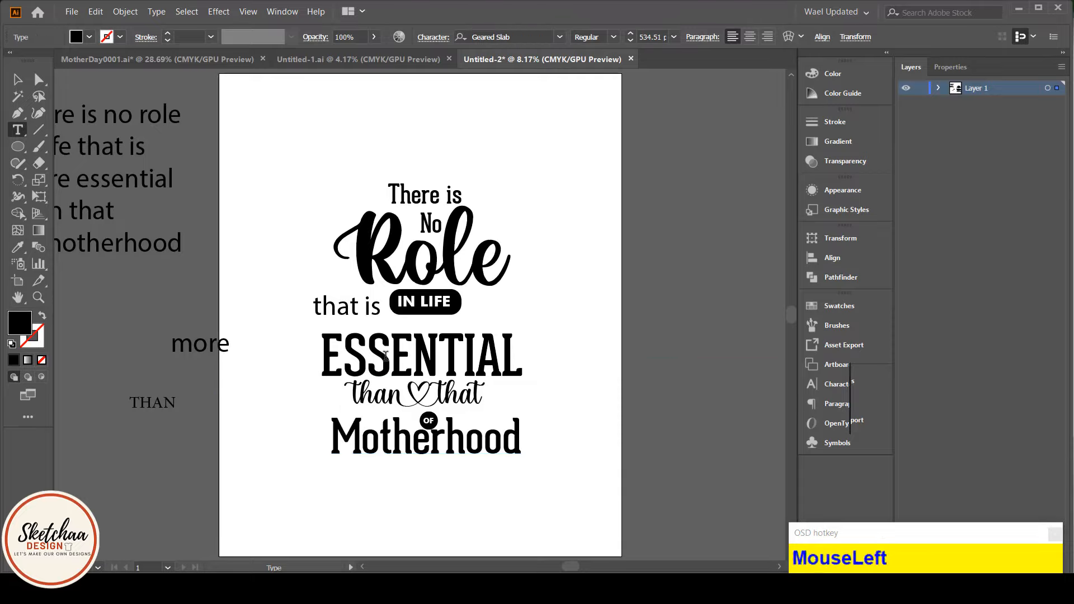
click(20, 84)
click(18, 247)
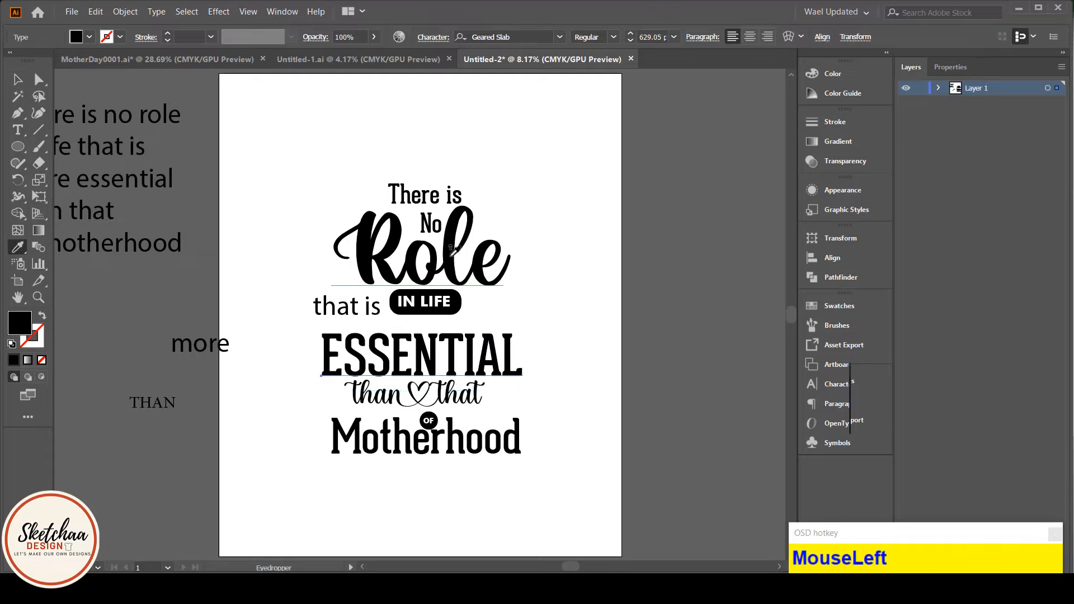
click(365, 253)
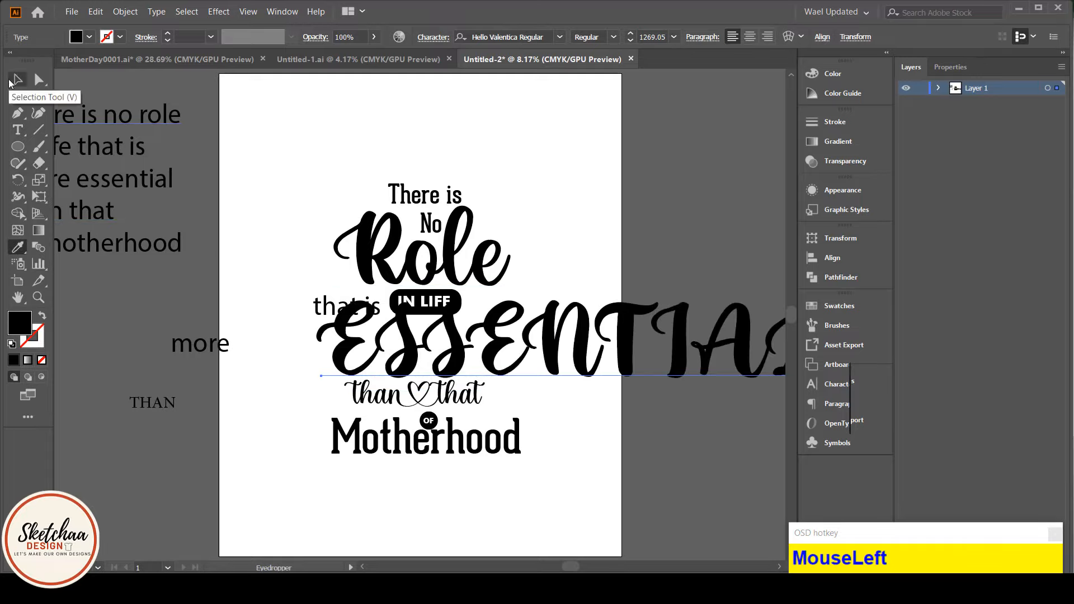
click(17, 113)
drag(380, 342, 357, 346)
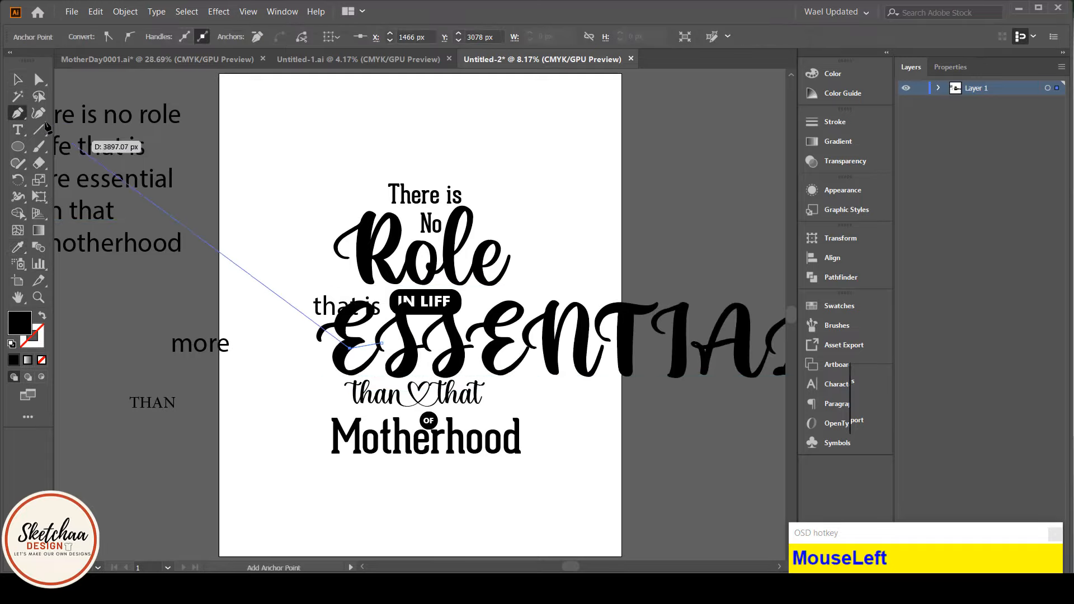
key(ctrl+z)
Retype the script-styled ESSENTIAL as "Essential" with only the first letter capitalized.
click(18, 81)
click(417, 342)
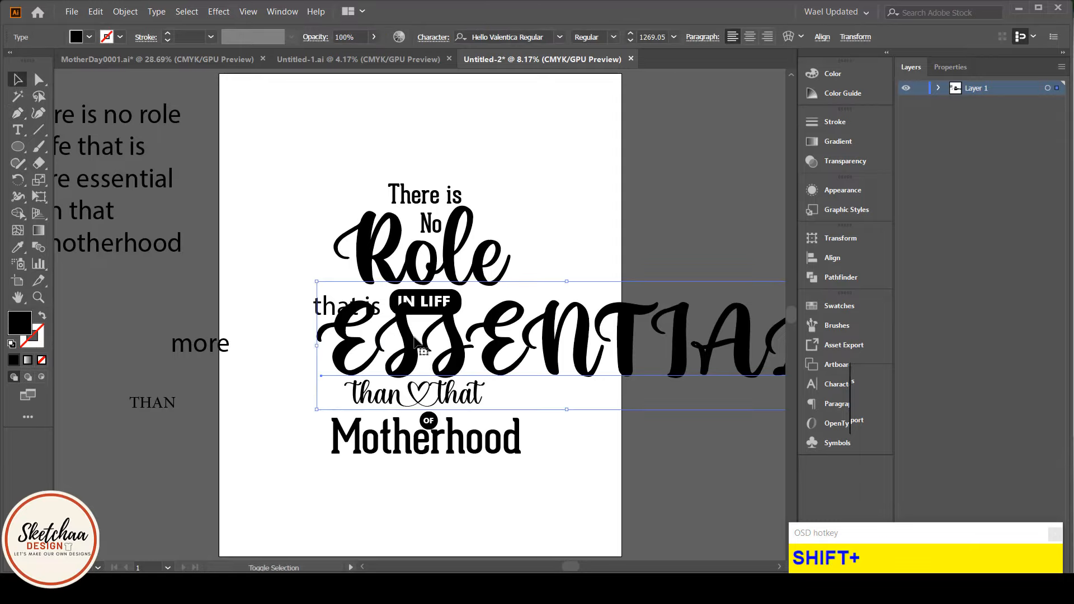
double_click(495, 351)
text(Essential)
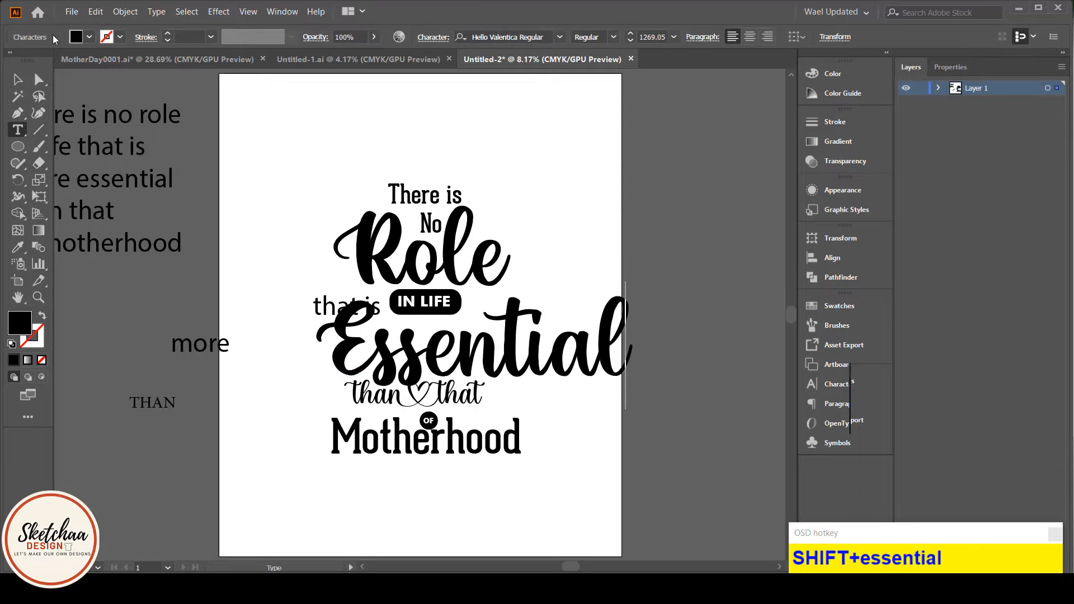
Scale down the script "Essential" and try it beneath the IN LIFE badge with "that is" shifted out of its way.
click(18, 79)
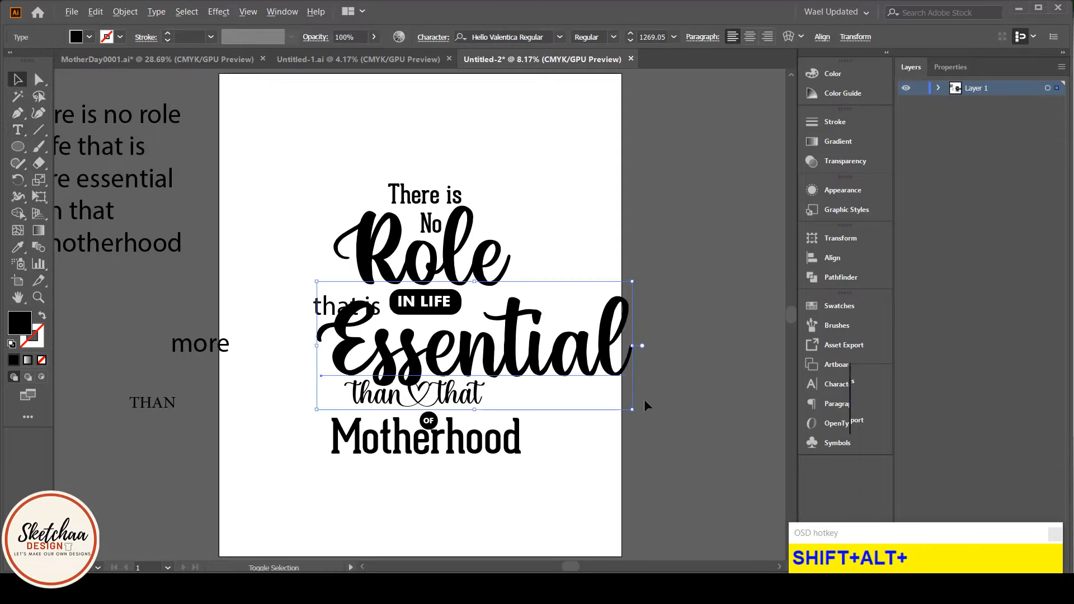
drag(634, 407, 581, 389)
drag(477, 347, 450, 333)
click(345, 318)
drag(344, 319, 314, 298)
drag(447, 336, 417, 350)
click(585, 303)
Undo the script restyling and rearranging of Essential back to the slab ESSENTIAL.
key(ctrl+z)
key(ctrl+z)
key(ctrl+z)
key(ctrl+z)
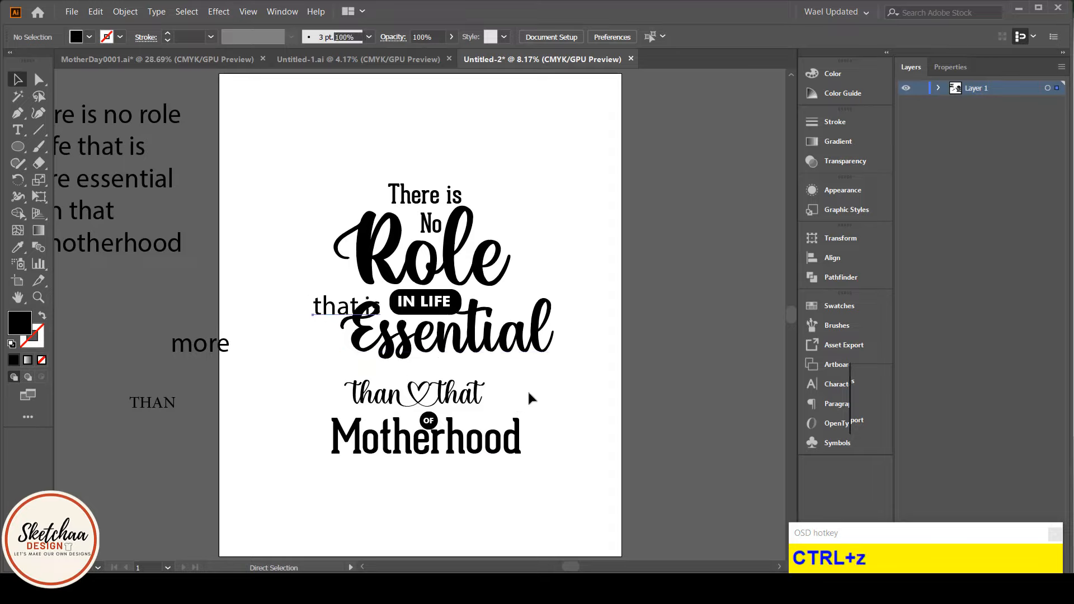
Move ESSENTIAL up closer to the IN LIFE badge, and raise "that is" slightly beside the badge.
drag(514, 349, 513, 340)
click(493, 306)
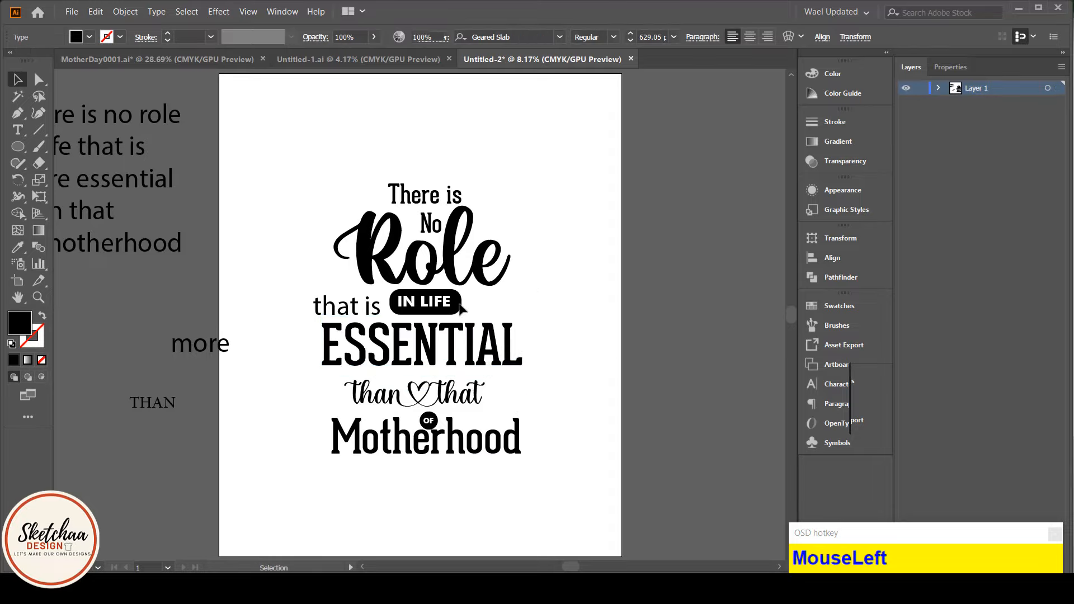
drag(365, 309, 368, 301)
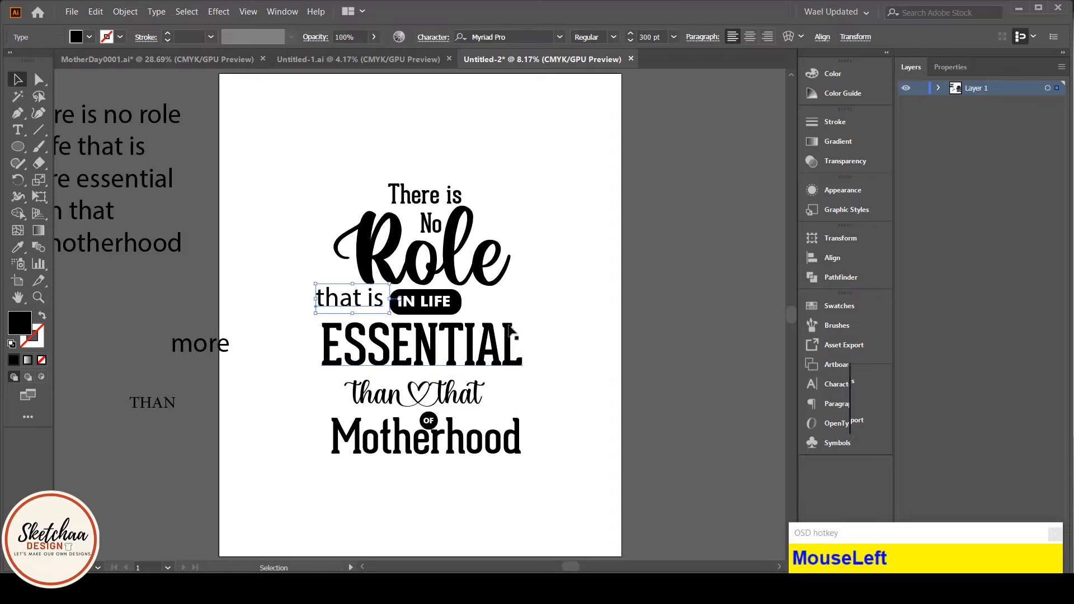
Enlarge Motherhood to about 620 pt and move it slightly lower beneath the OF badge.
click(490, 431)
drag(523, 468, 537, 471)
click(508, 494)
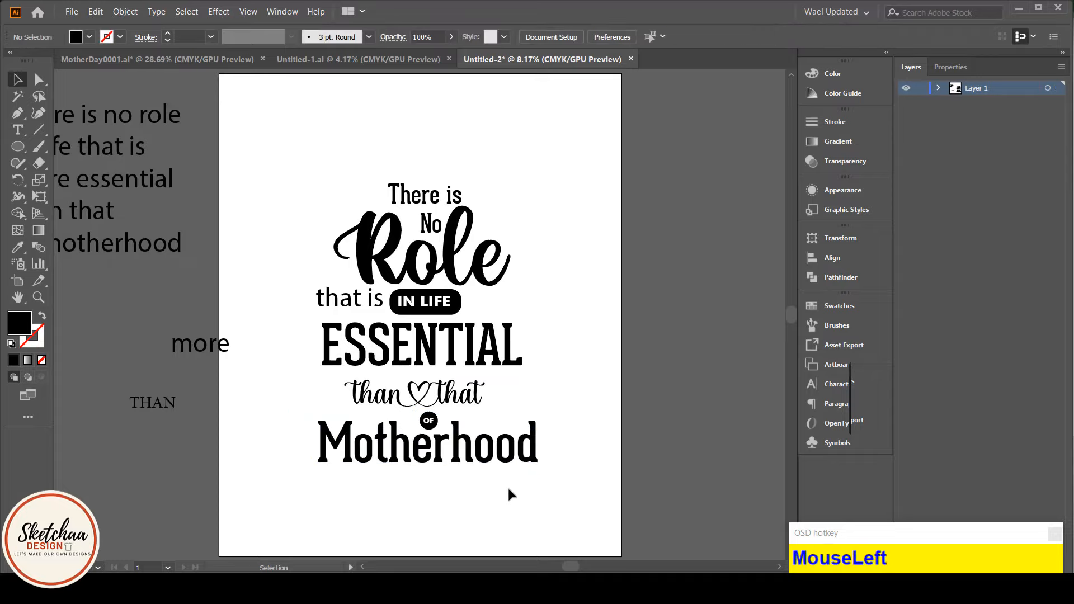
click(432, 199)
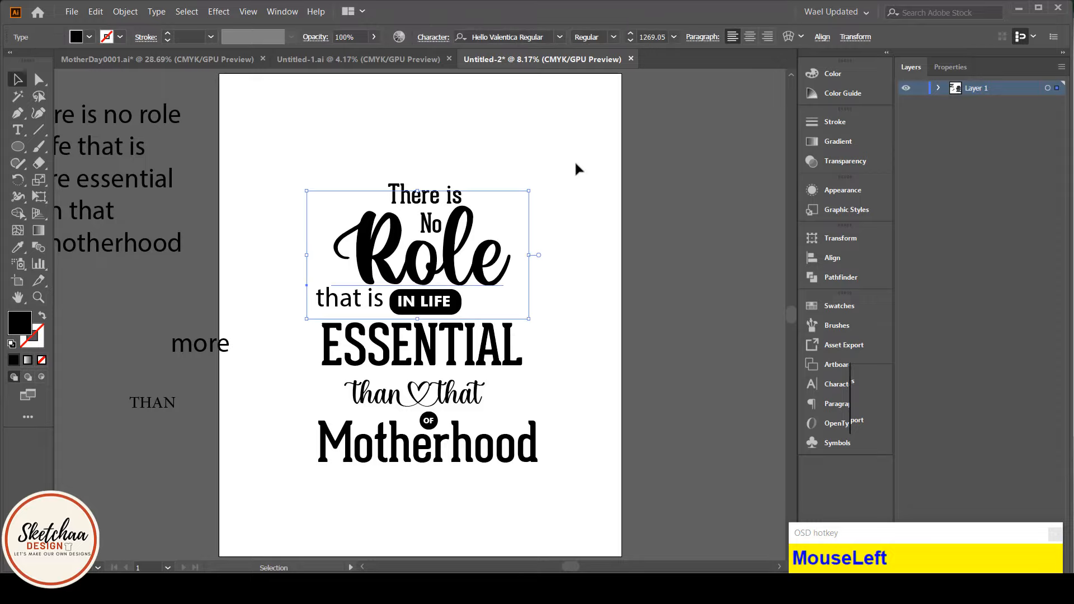
drag(470, 458, 470, 466)
scroll(556, 367, right, 1)
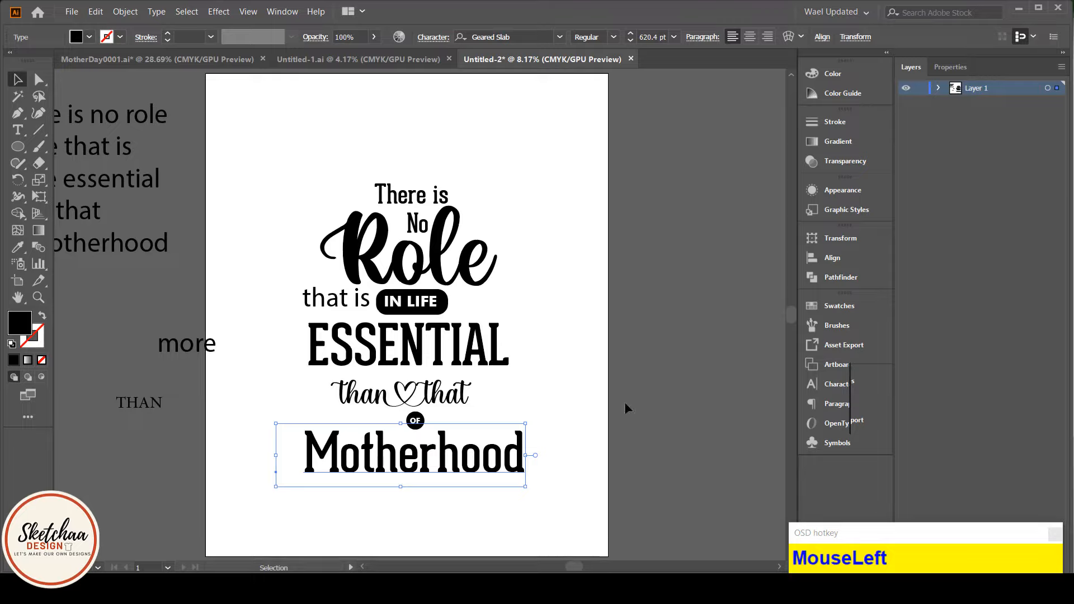
Place the word "more" on the artboard, just left of ESSENTIAL and "than that".
click(421, 193)
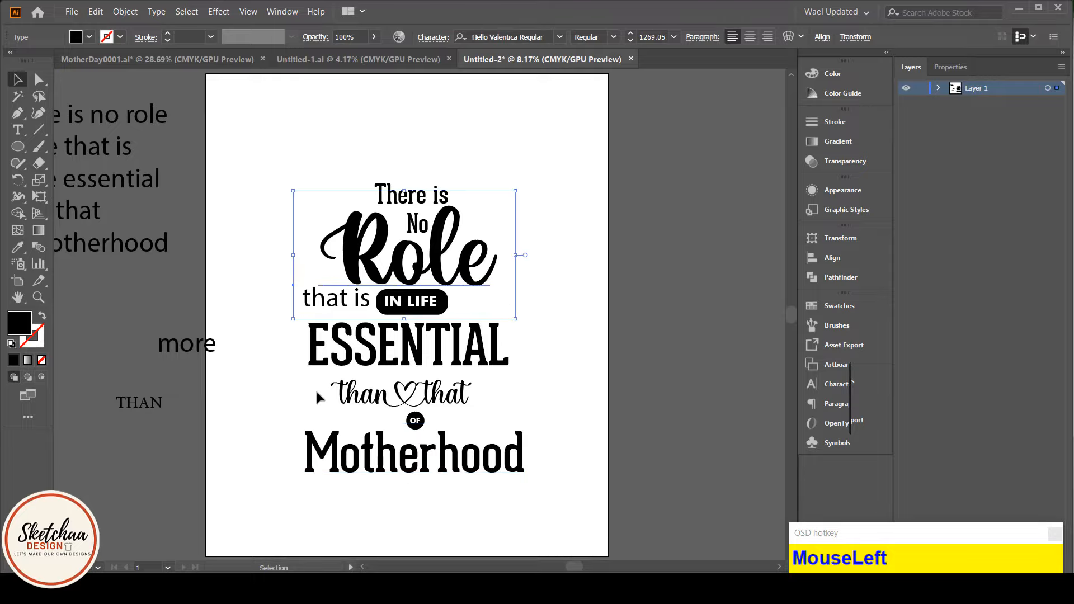
drag(204, 348, 246, 368)
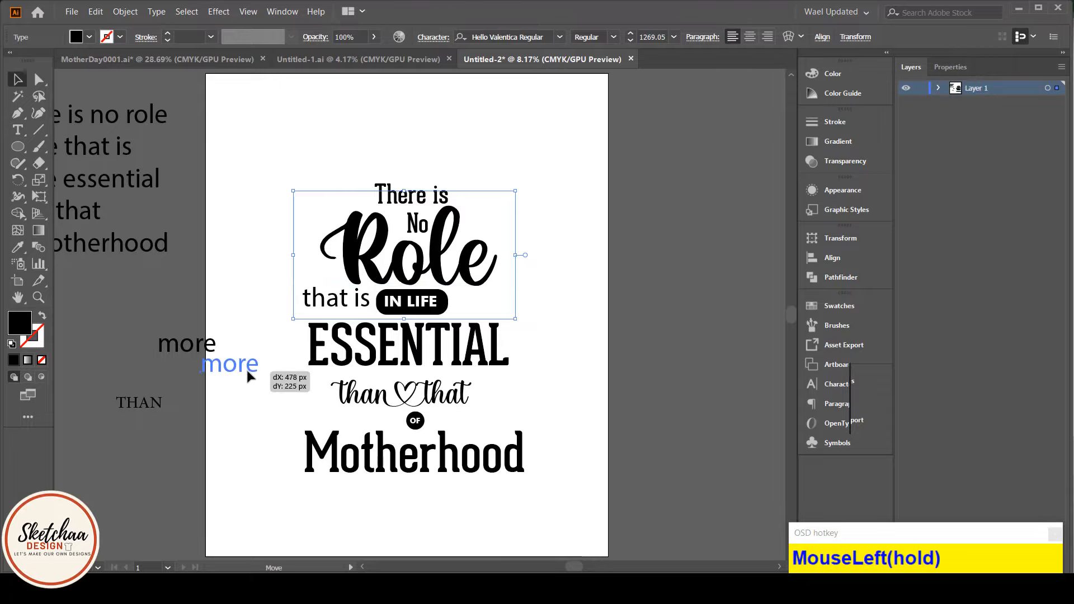
drag(246, 368, 262, 367)
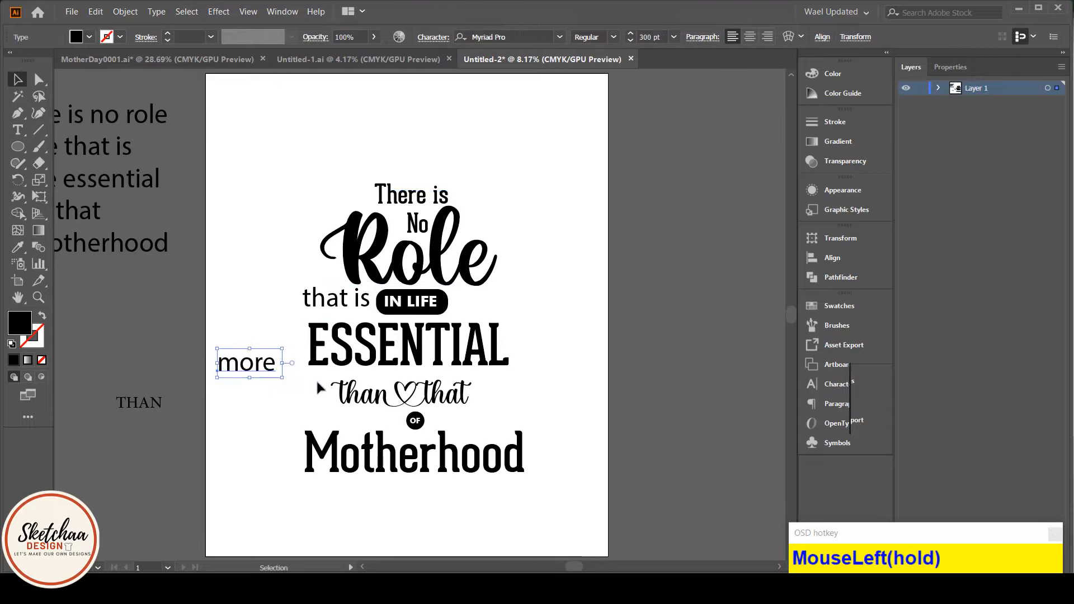
Shift Motherhood, the OF badge, "than that" and ESSENTIAL lower on the artboard to open space below the IN LIFE badge.
drag(460, 454, 462, 498)
drag(415, 423, 415, 482)
drag(395, 394, 404, 453)
drag(399, 344, 399, 404)
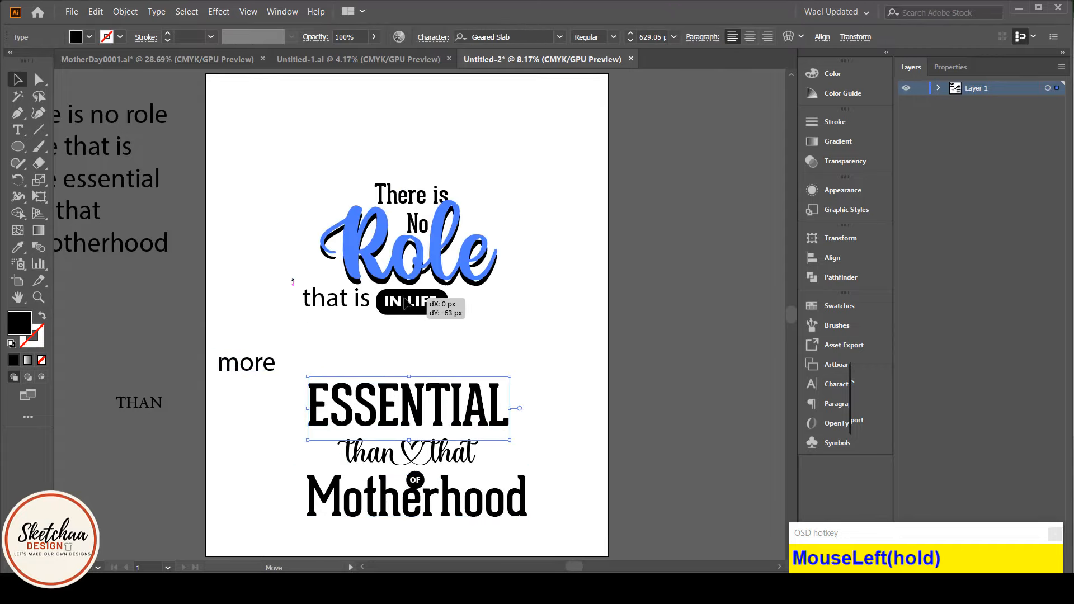
Raise "There is", "No" and the script Role to the upper part of the artboard, stacked in reading order.
click(428, 202)
drag(428, 203, 410, 115)
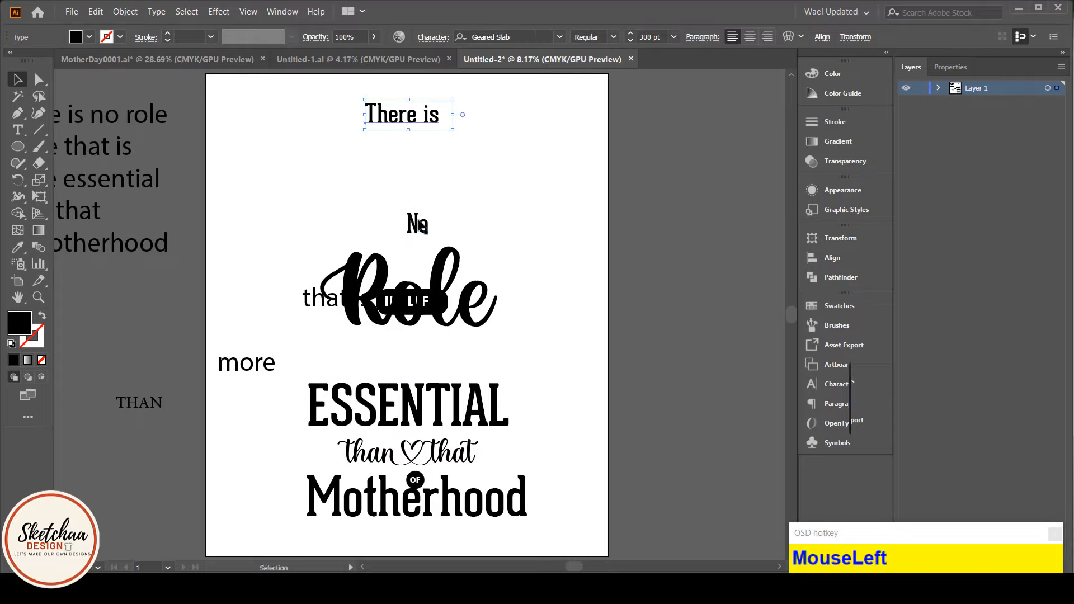
drag(418, 224, 410, 146)
drag(438, 282, 437, 176)
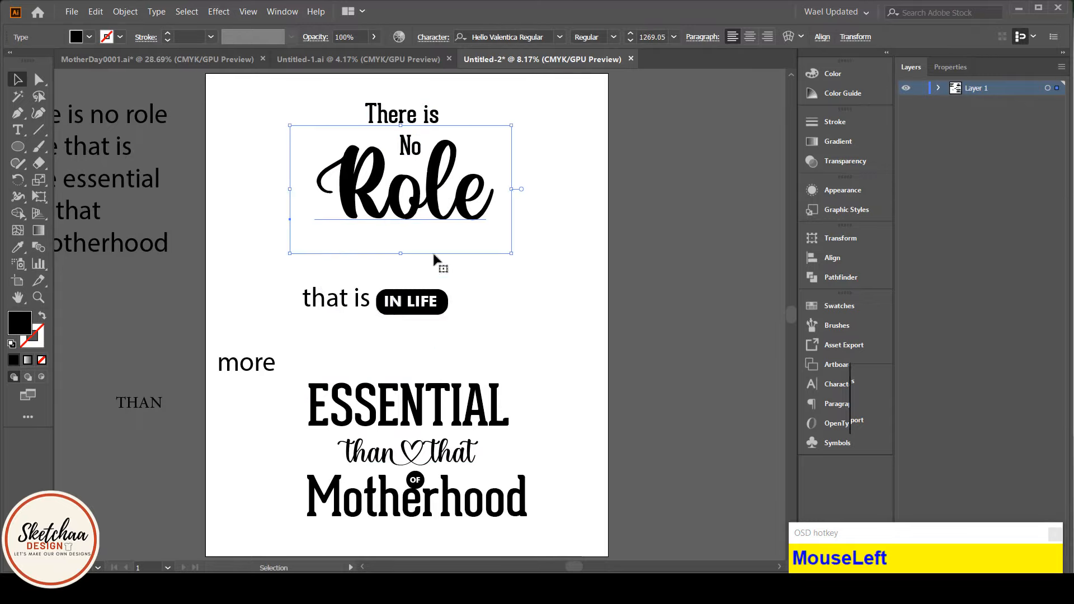
Group the IN LIFE text with its rounded badge and place the group directly beneath Role.
click(414, 309)
shift+click(379, 310)
right_click(427, 317)
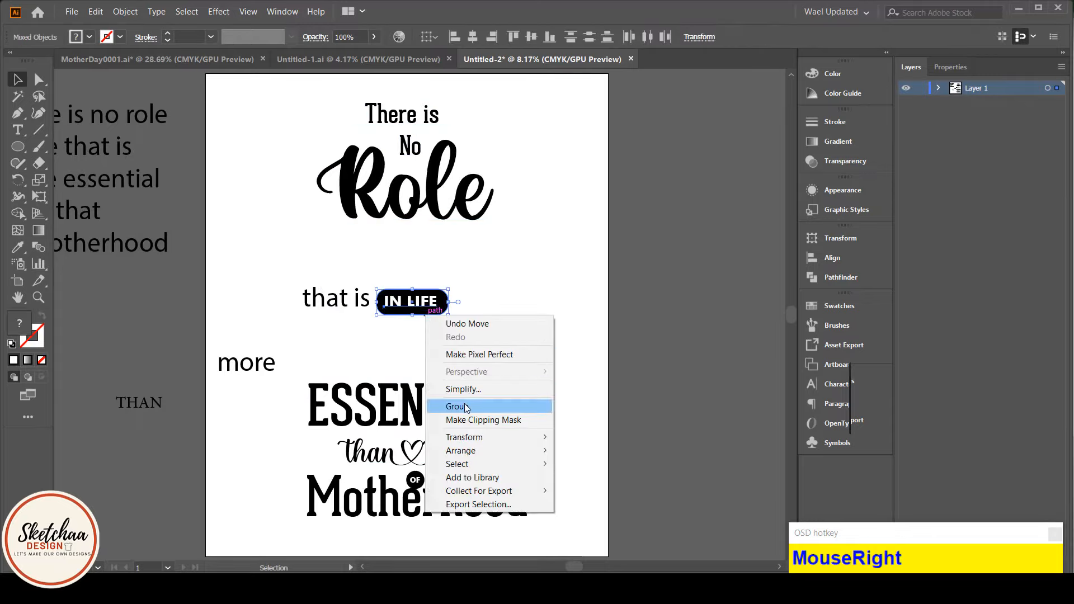
click(466, 407)
drag(412, 302, 414, 239)
click(477, 307)
Place "that is" beneath the IN LIFE badge and replace its text with "That is More".
drag(337, 304, 362, 284)
double_click(363, 284)
key(ctrl+a)
text(That)
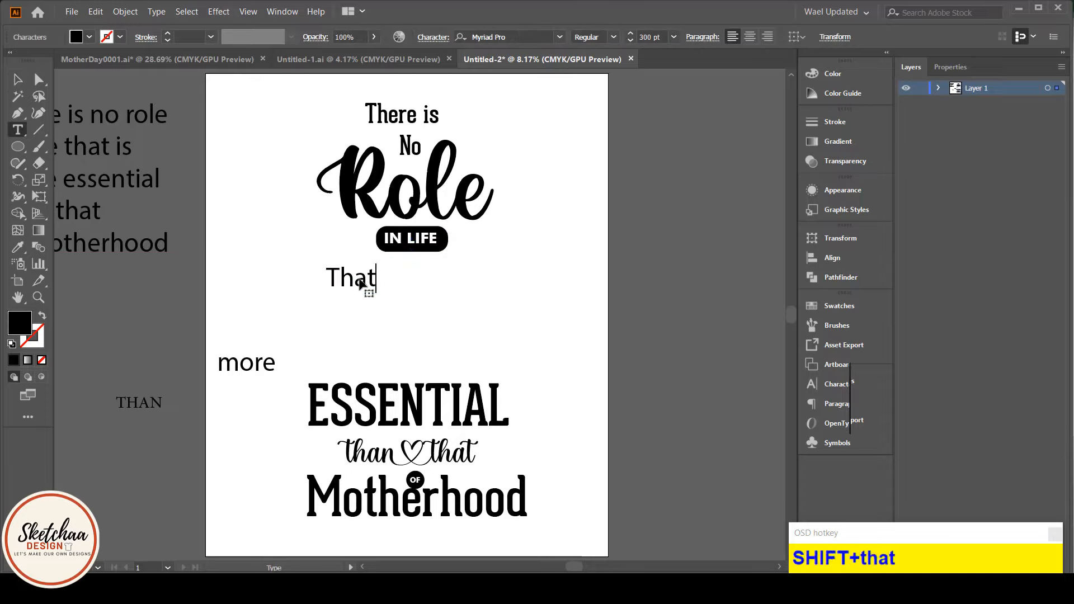
text( is More)
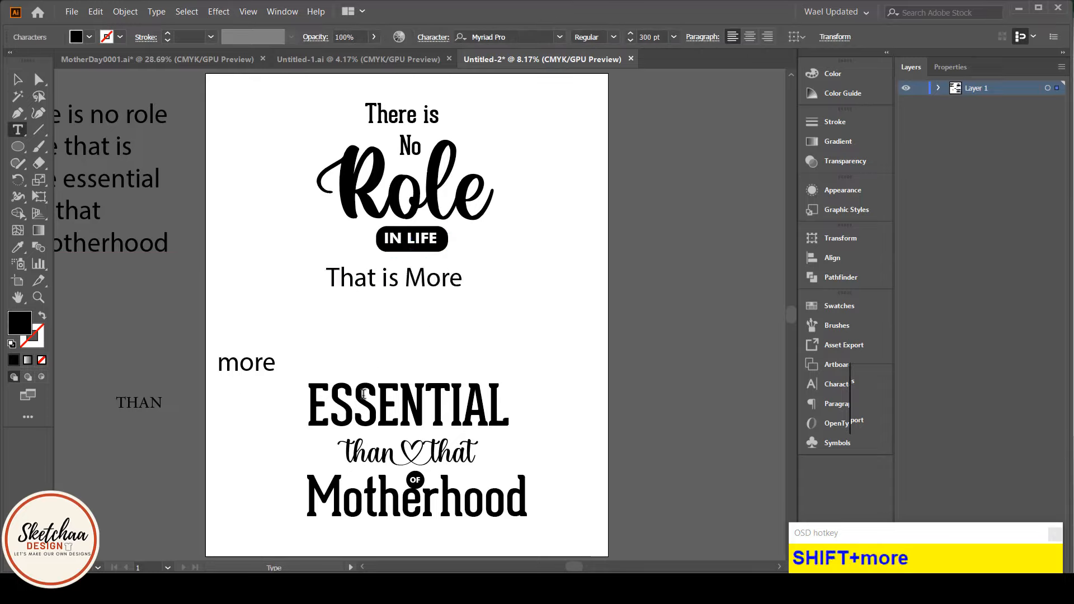
Move ESSENTIAL up directly beneath "That is More" and delete the separate word "more".
click(18, 79)
drag(391, 406, 392, 317)
click(259, 362)
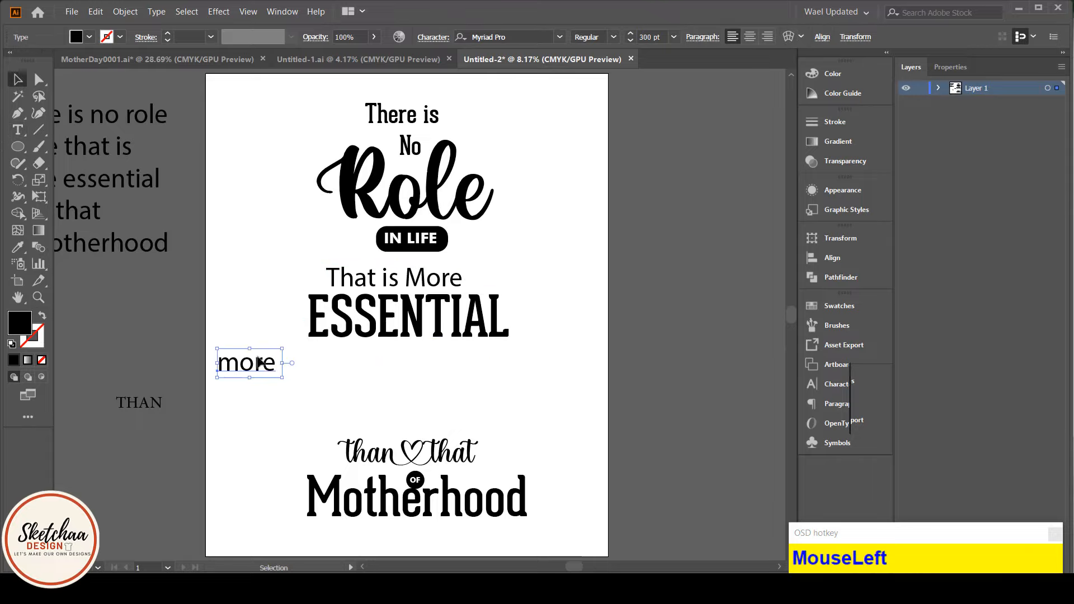
key(Delete)
Move "than that", Motherhood and the OF badge up beneath ESSENTIAL to close the gap.
drag(442, 454, 442, 363)
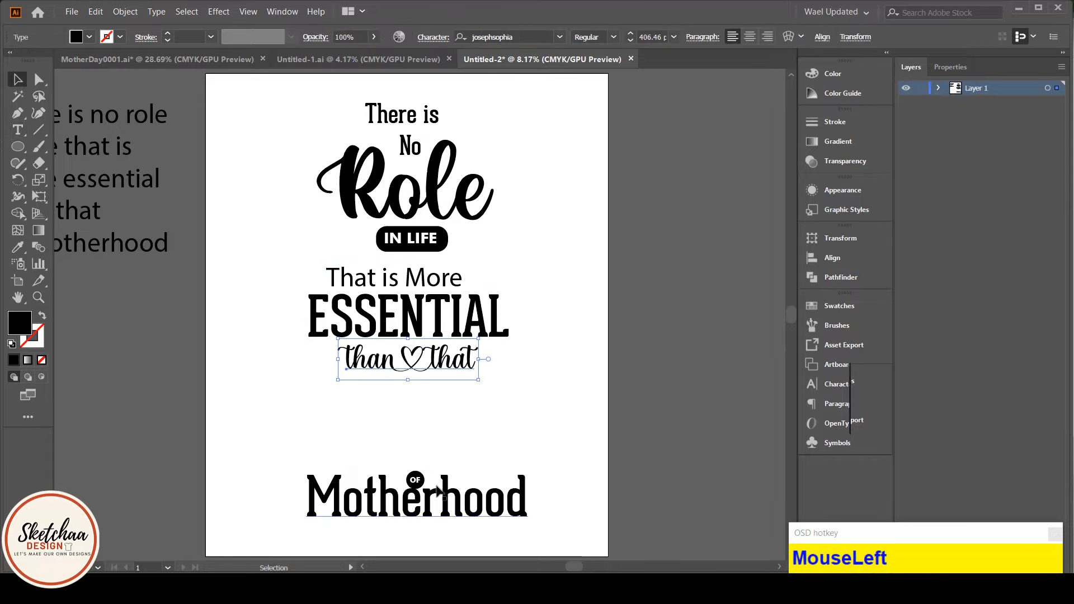
drag(442, 506, 436, 417)
drag(416, 480, 415, 385)
click(526, 483)
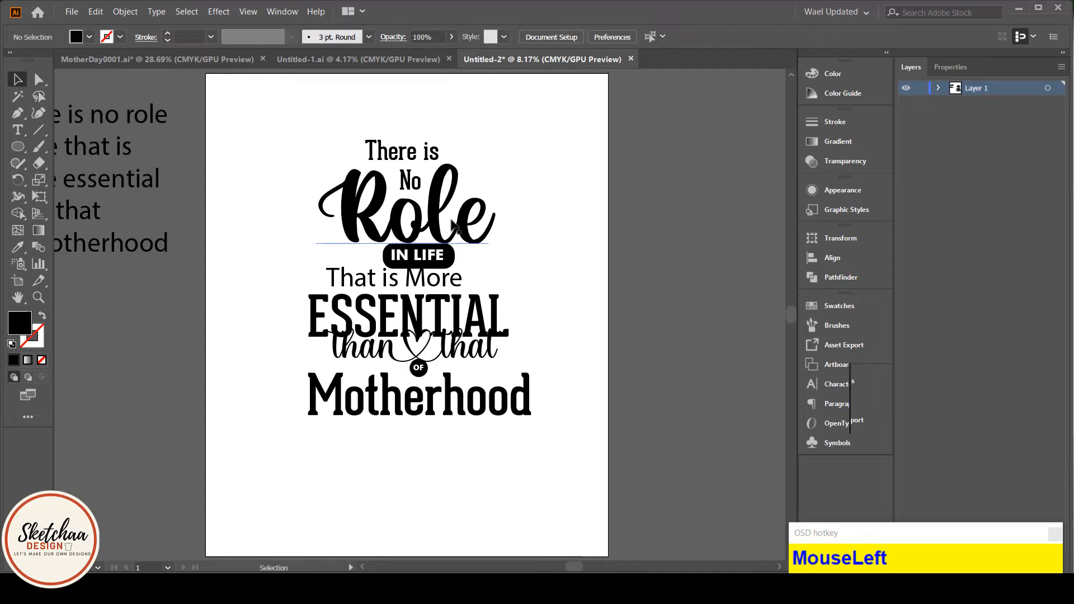
Scale the script Role down proportionally about its center and shift "That is More" slightly right under the IN LIFE badge.
click(450, 168)
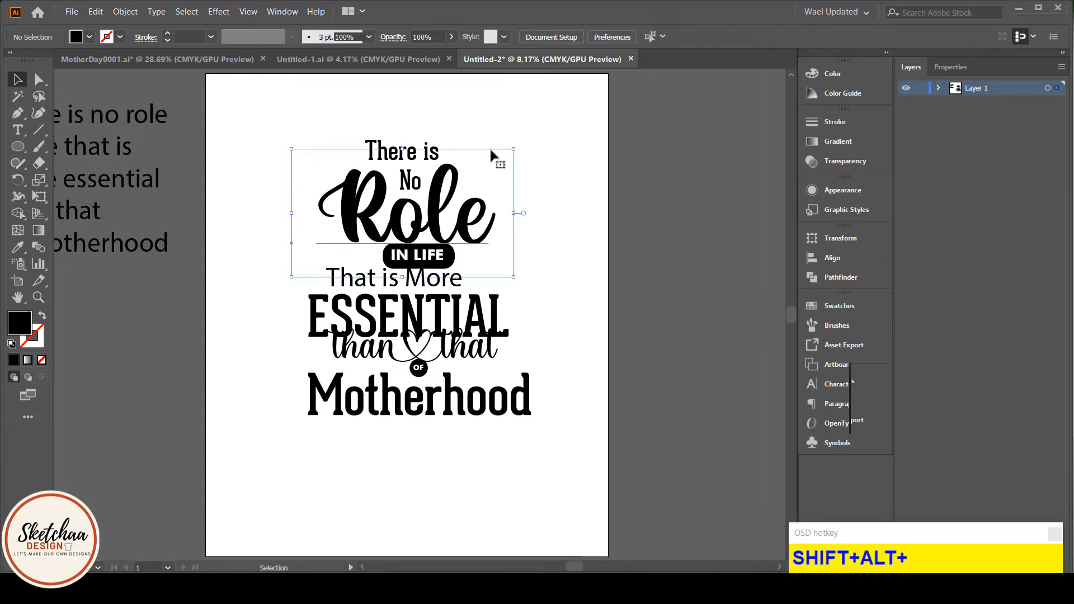
drag(492, 156, 485, 173)
click(501, 270)
mouse_move(437, 273)
mouse_down()
mouse_move(436, 263)
mouse_move(446, 272)
mouse_up()
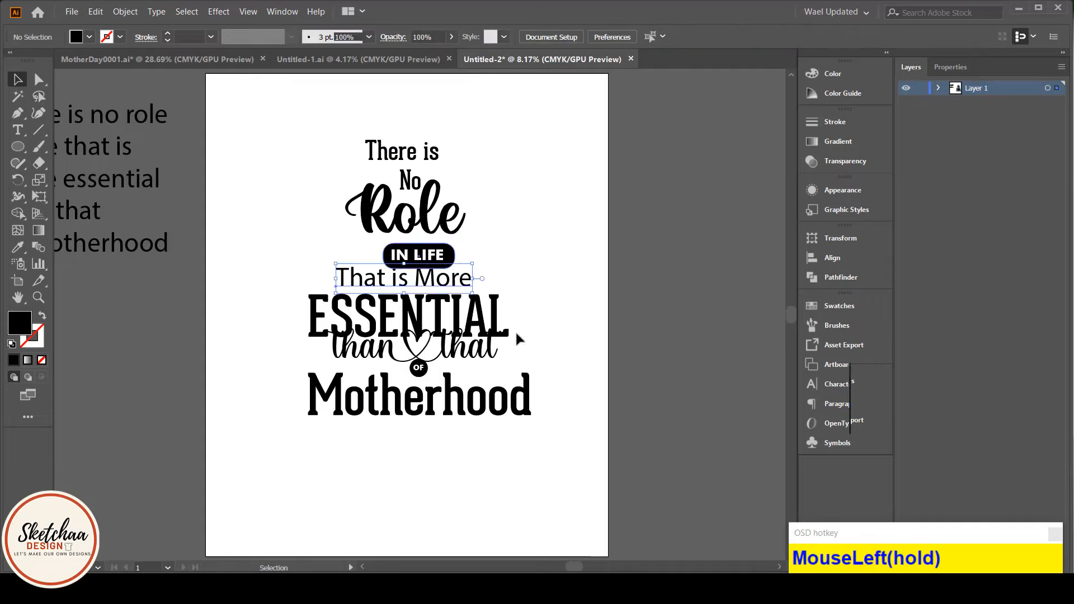
click(515, 331)
Warp "There is" with a horizontal Arc at 19% bend and lower it slightly, centered above "No".
click(422, 157)
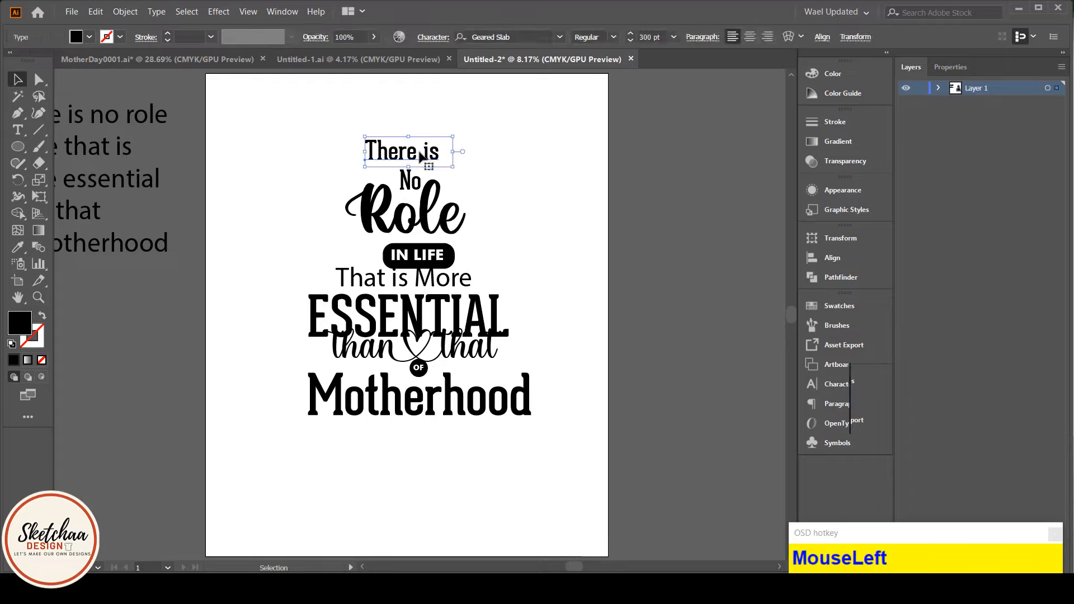
click(789, 35)
drag(822, 151, 805, 156)
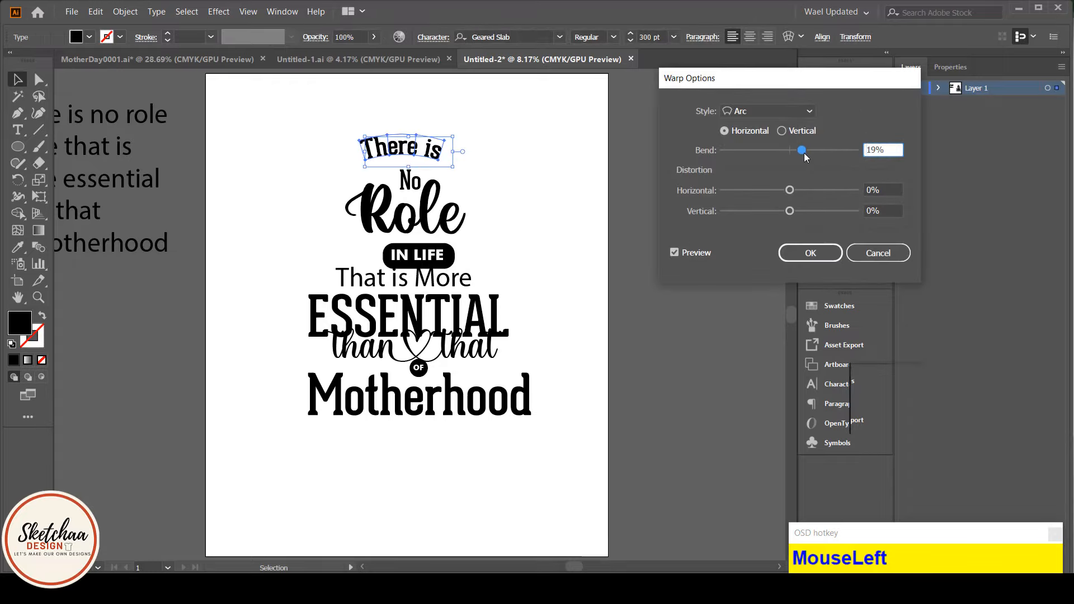
click(788, 257)
drag(429, 146, 435, 154)
click(520, 230)
click(486, 391)
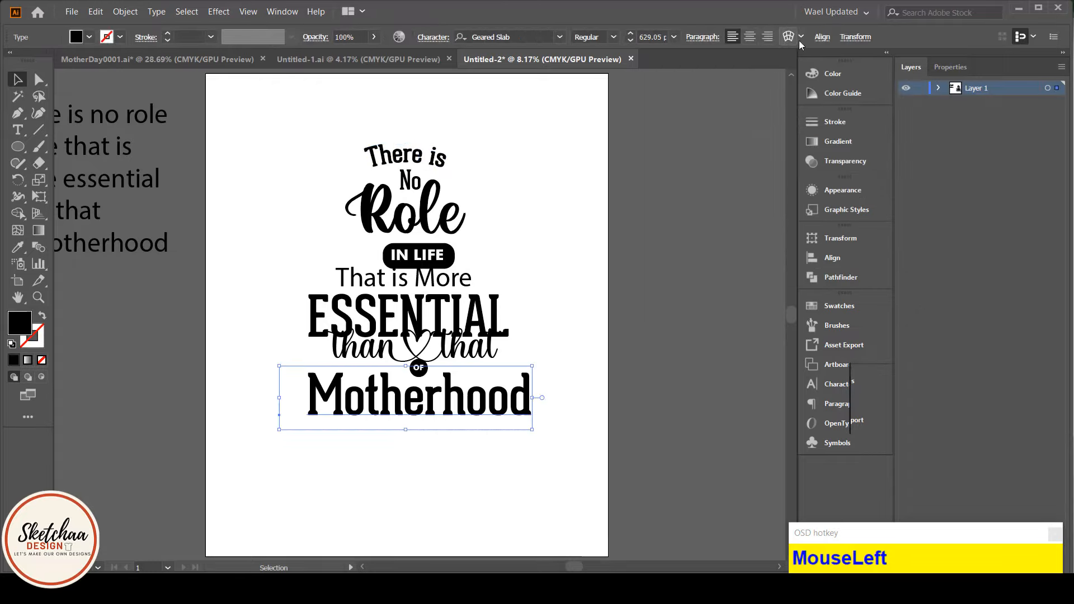
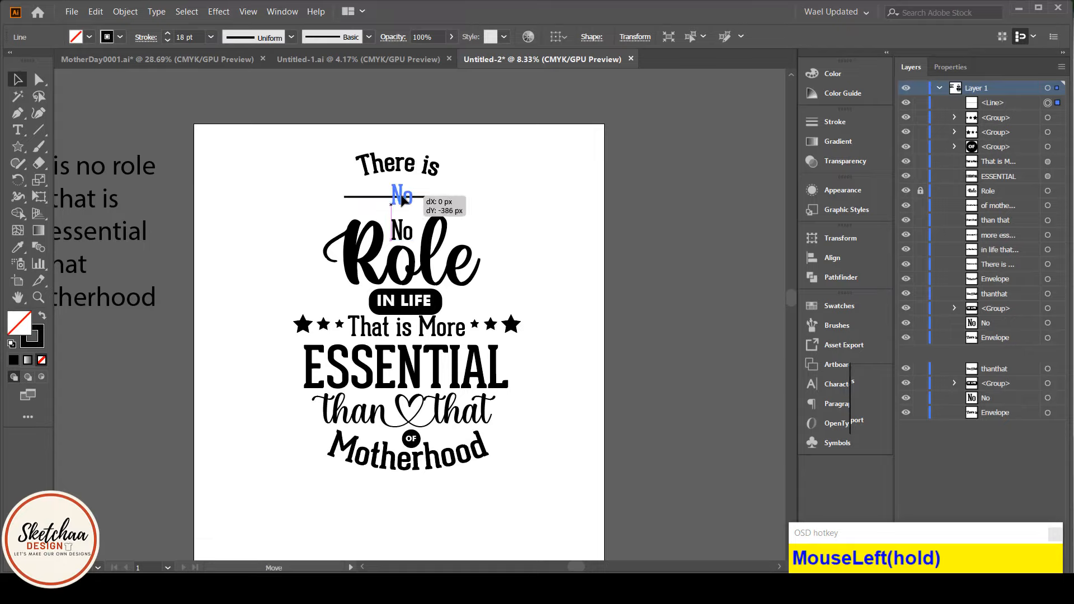
With the Eraser tool ready around "No", send the horizontal line crossing the word two levels backward.
click(564, 178)
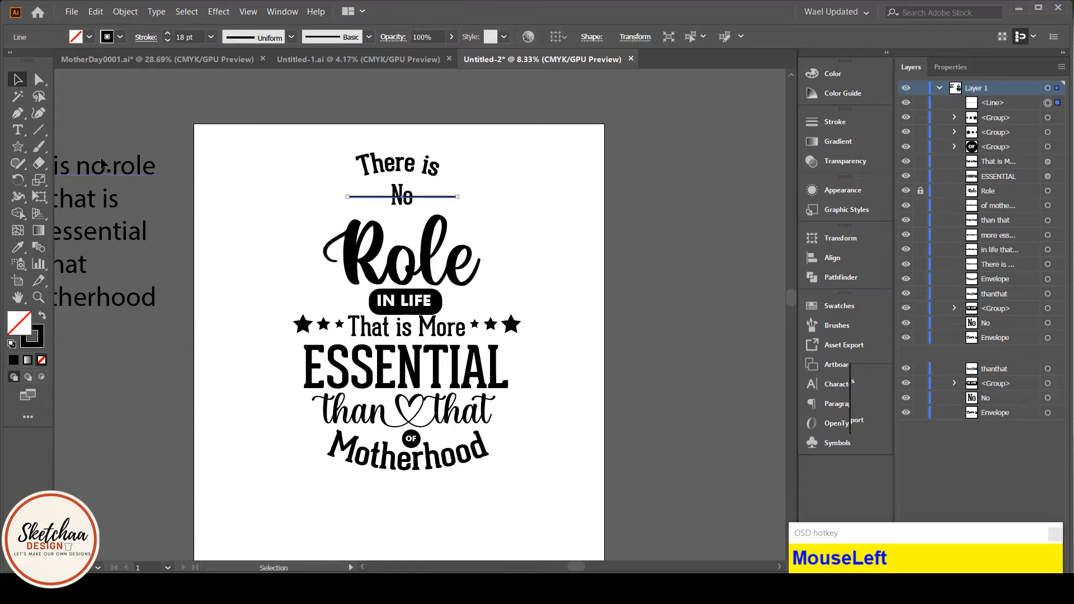
click(39, 163)
key(ctrl+plus)
key(ctrl+plus)
key(ctrl+plus)
key(ctrl+plus)
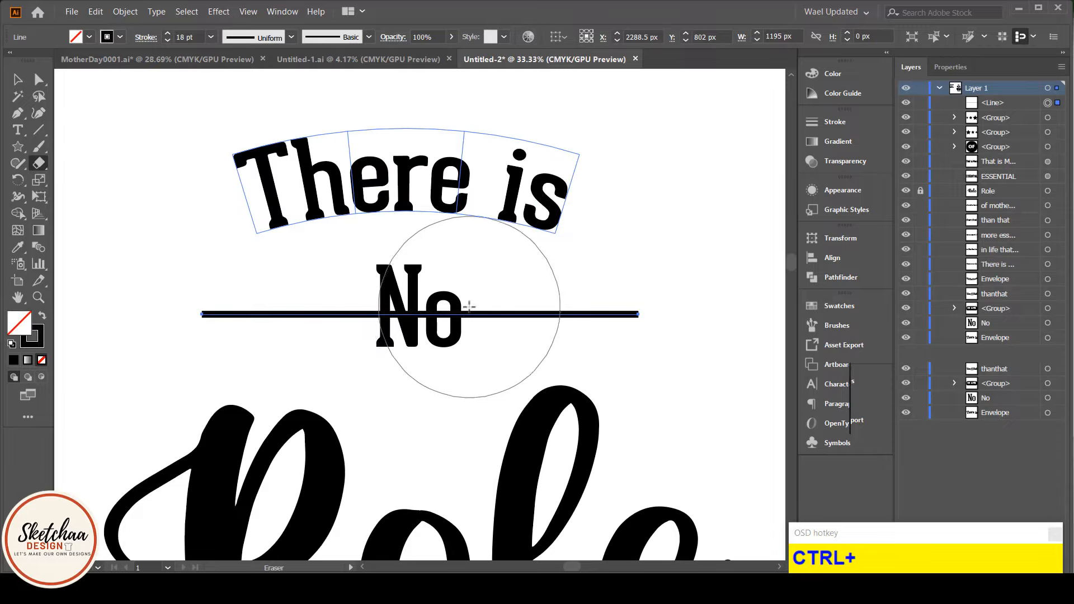
key(l)
key(shift+e)
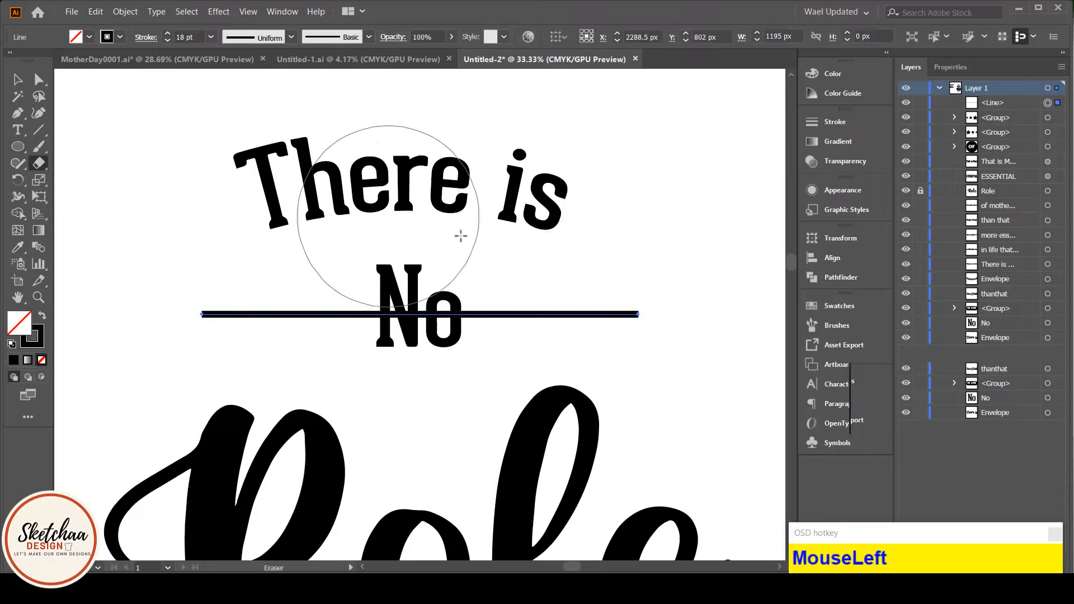
key(ctrl+bracketleft)
key(ctrl+bracketleft)
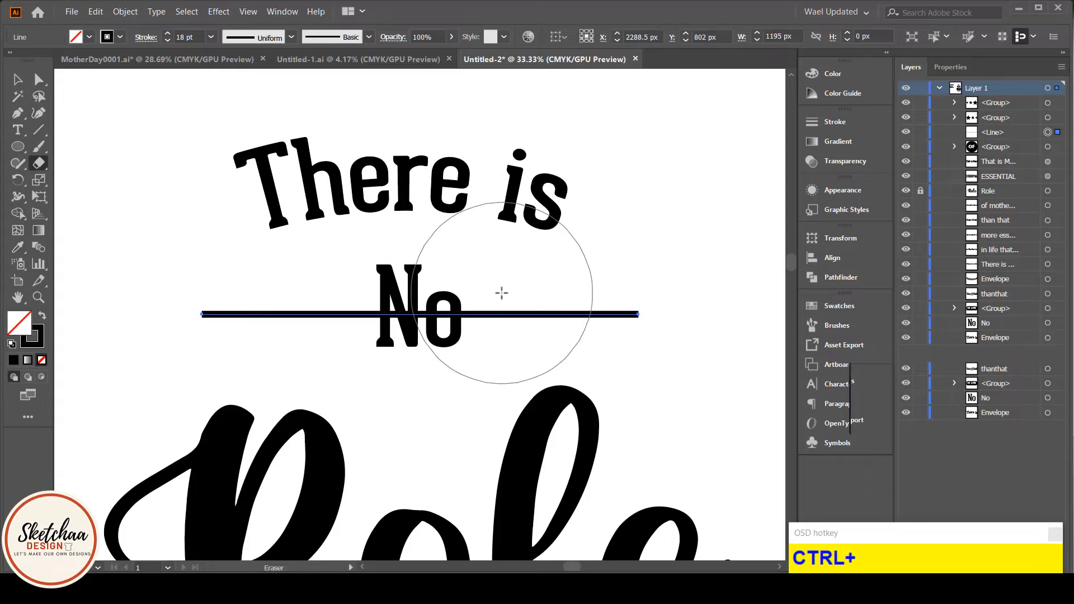
Shrink the Eraser brush until it is narrower than the word "No".
click(40, 164)
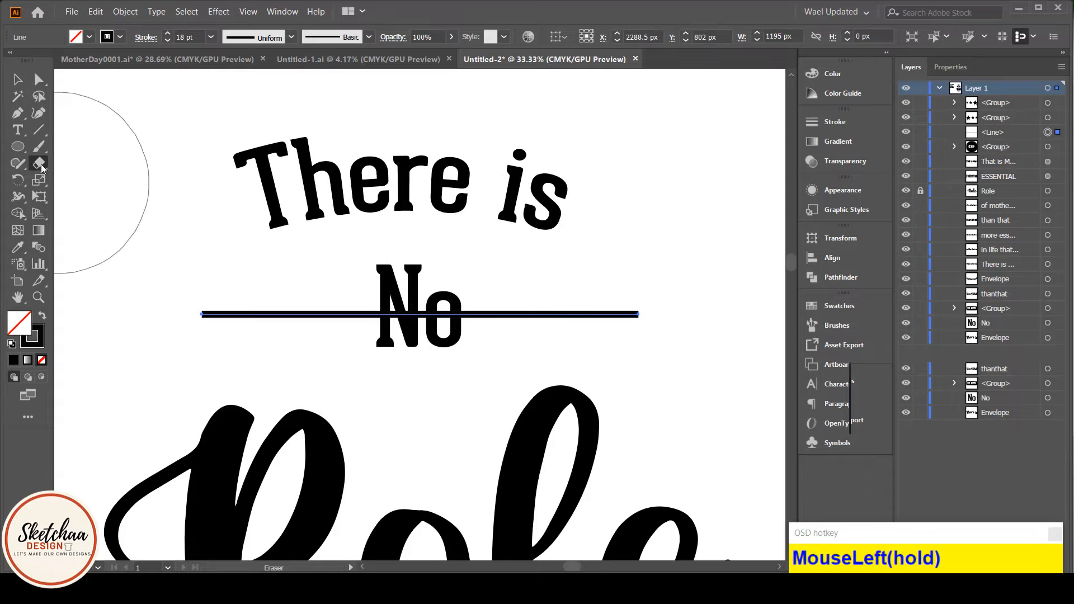
key(alt+shift)
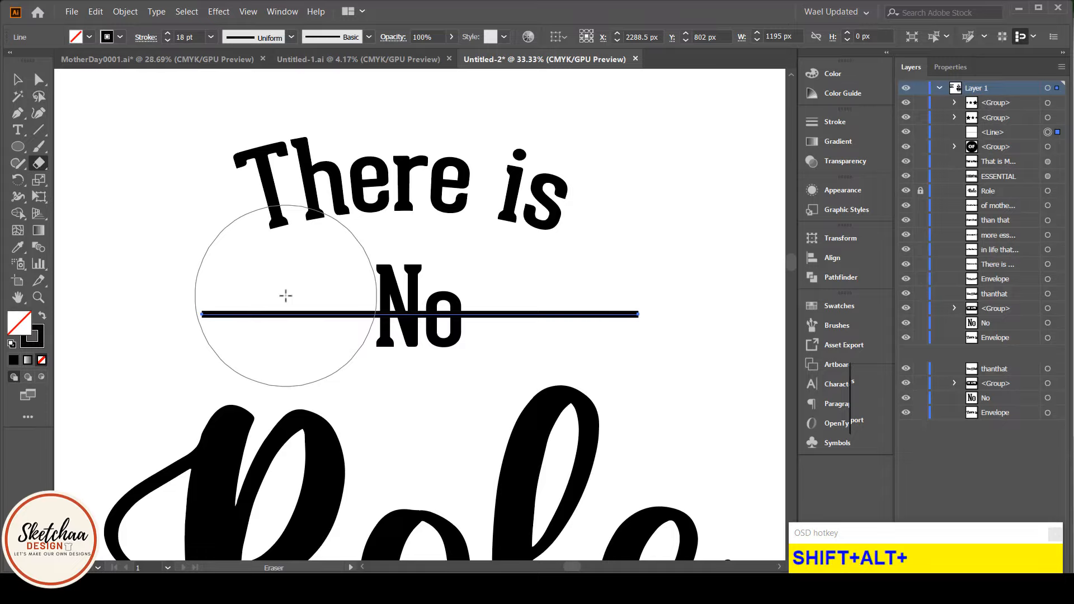
key(bracketleft)
key(bracketleft)
key(bracketleft)
key(bracketleft)
key(bracketleft)
key(bracketleft)
key(bracketleft)
key(bracketleft)
key(bracketleft)
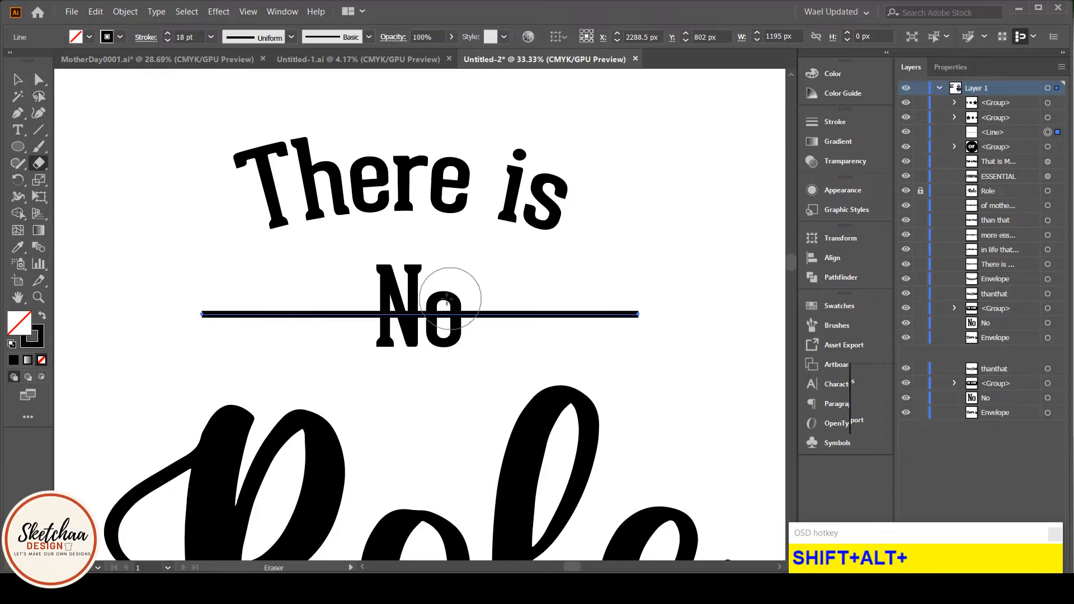
Erase the middle of the horizontal line behind "No", leaving one segment on each side of the word.
click(18, 80)
click(493, 315)
click(38, 163)
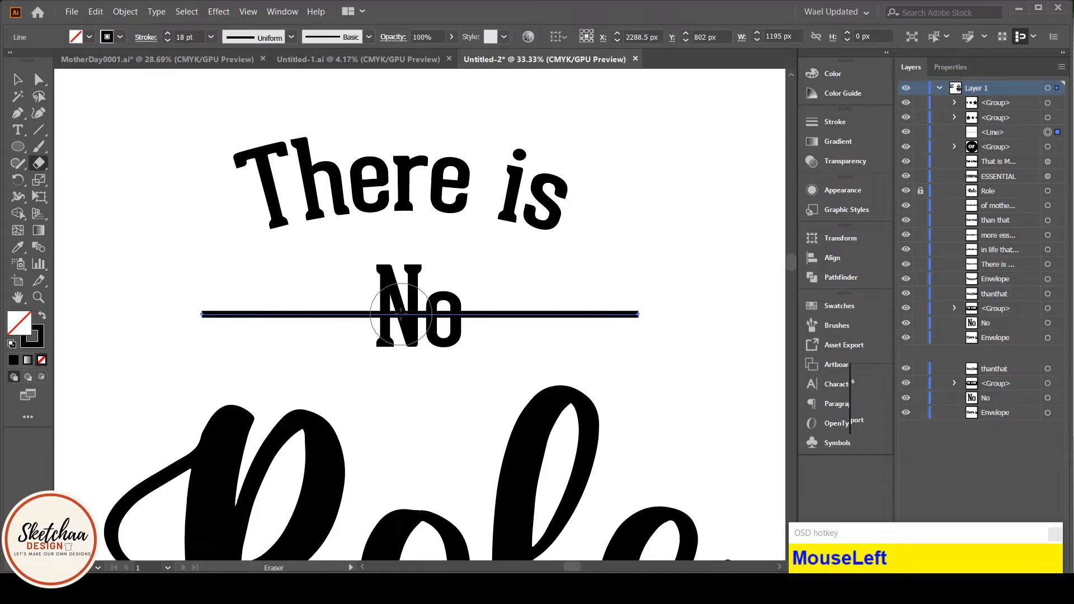
key(alt)
drag(372, 313, 475, 349)
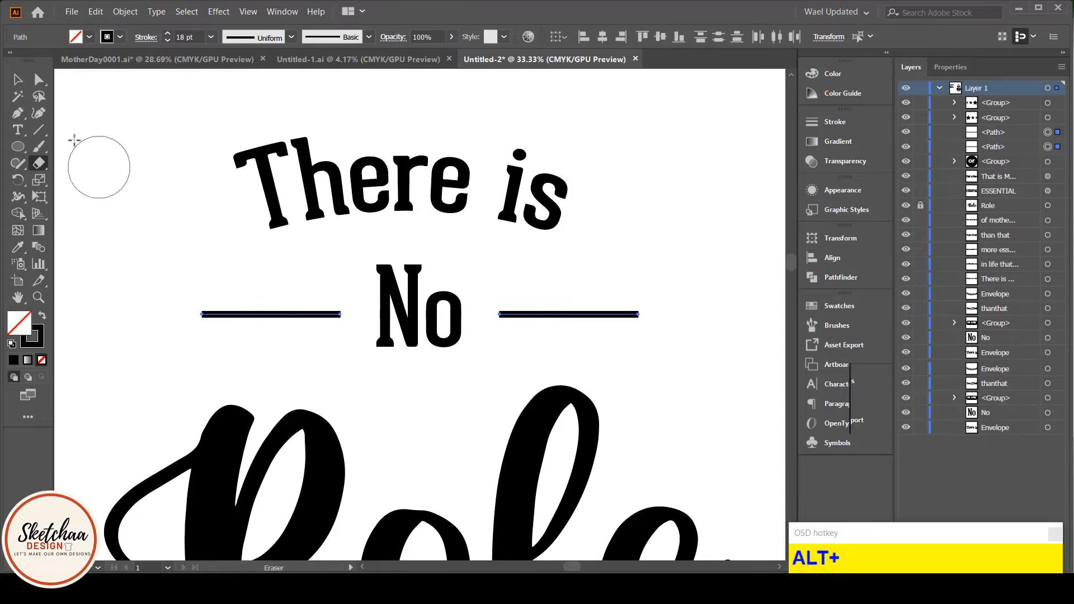
click(18, 79)
click(557, 355)
key(ctrl)
key(ctrl+0)
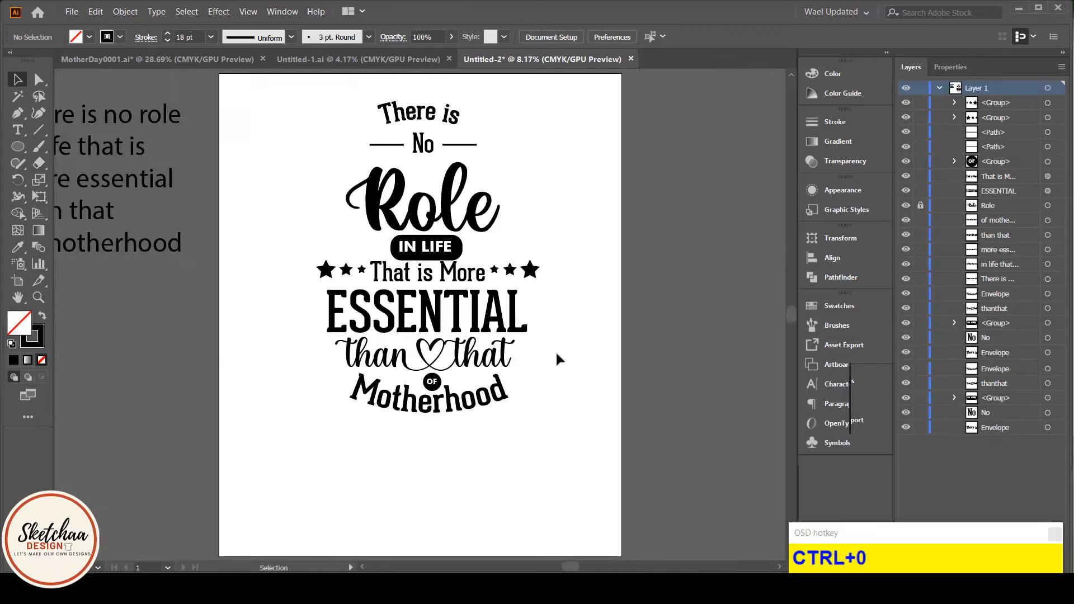
Select "No" with its two flanking lines for alignment, and move the word out to the right of them.
drag(494, 134, 341, 150)
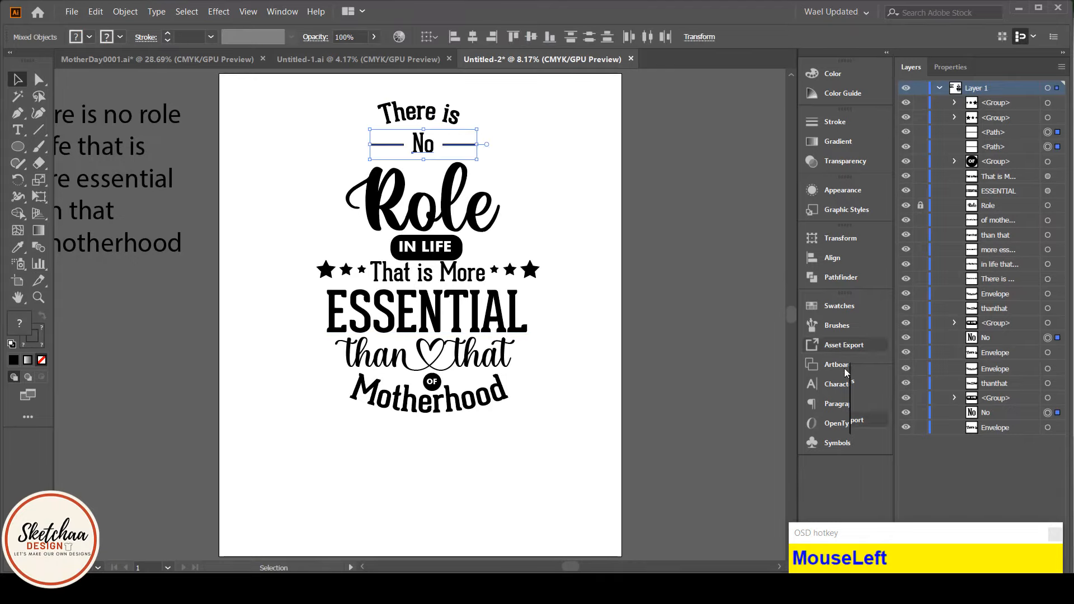
click(816, 259)
drag(424, 159, 521, 171)
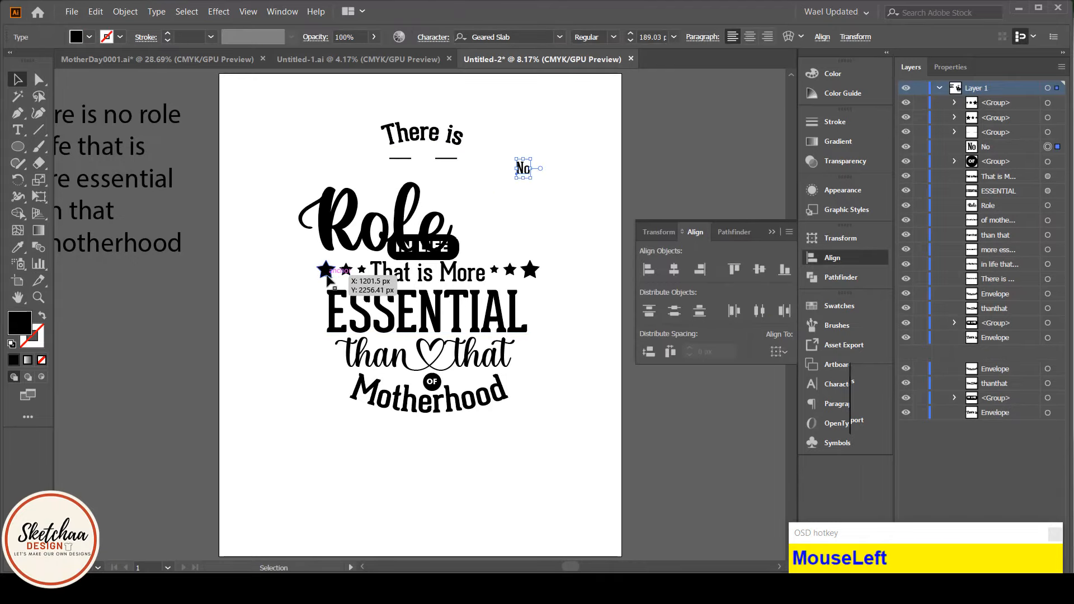
Duplicate the large star left of "That is More" and place the copy between the two line segments under "There is".
click(347, 270)
click(39, 81)
click(311, 283)
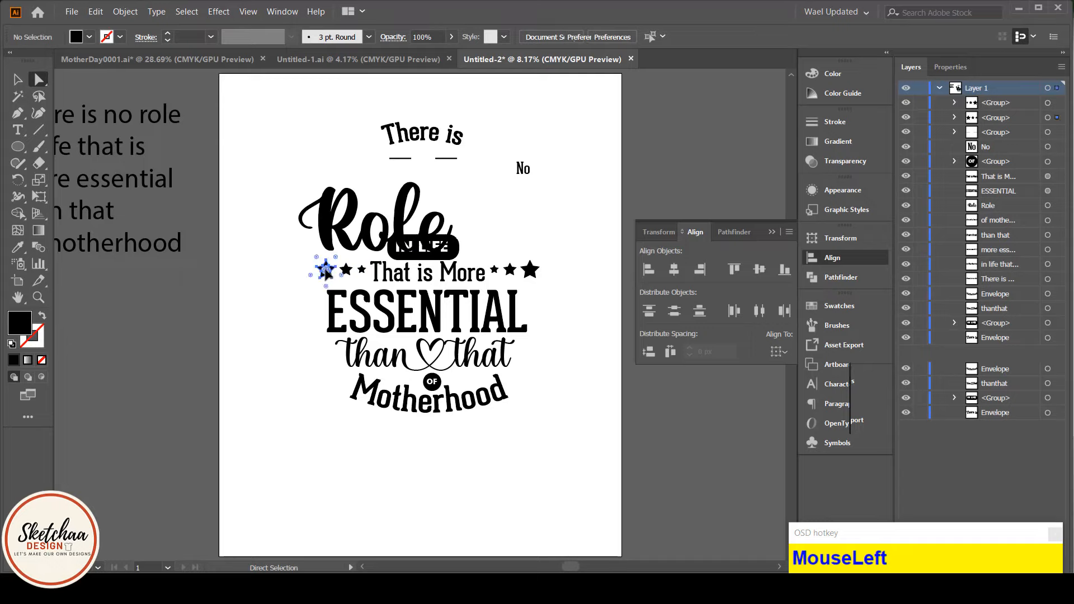
key(ctrl+c)
key(ctrl+v)
click(17, 82)
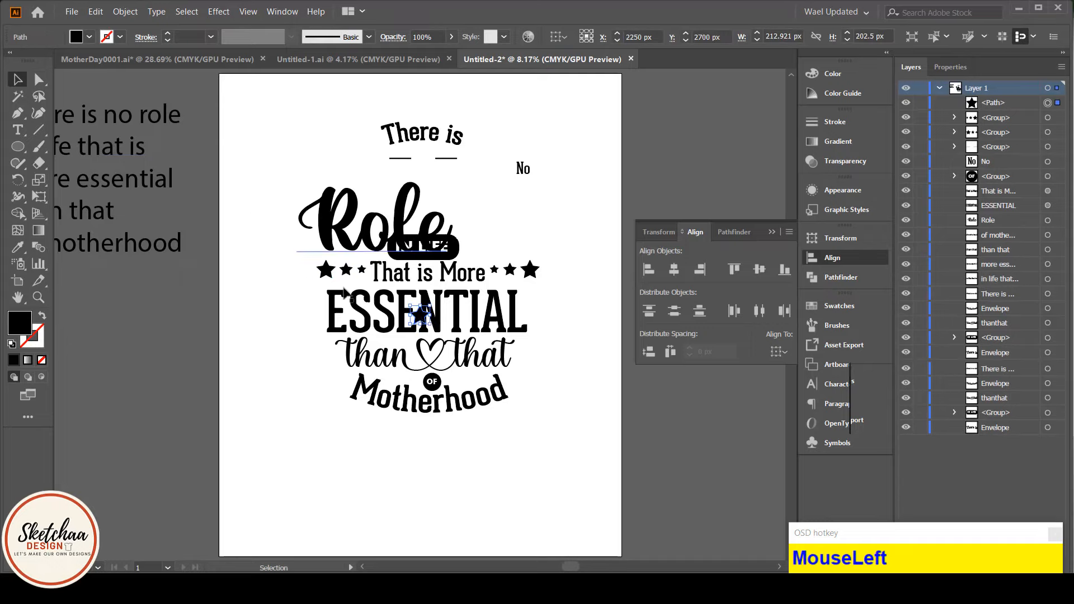
drag(420, 316, 427, 240)
drag(430, 318, 423, 156)
Center Role between the star divider and the IN LIFE badge, and fit "No" into the space above its letters.
drag(411, 216, 456, 195)
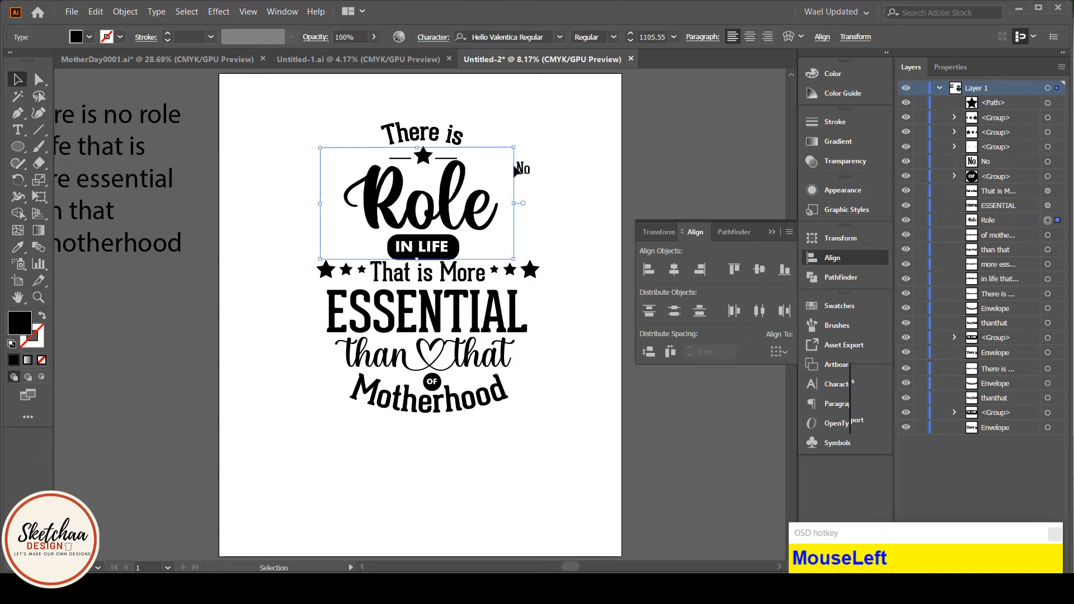
drag(523, 169, 435, 191)
click(516, 150)
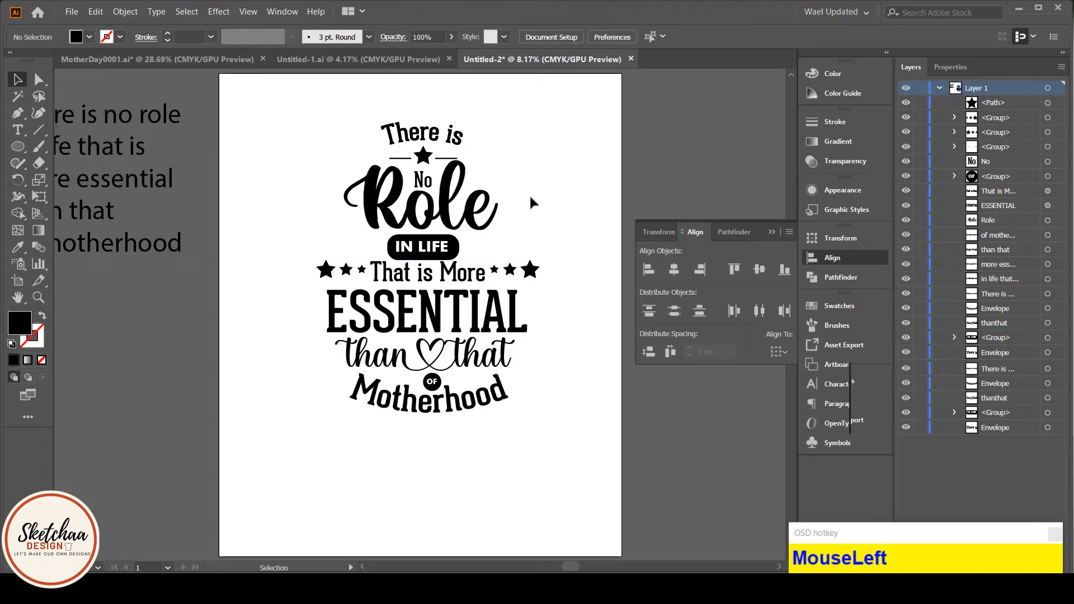
click(463, 201)
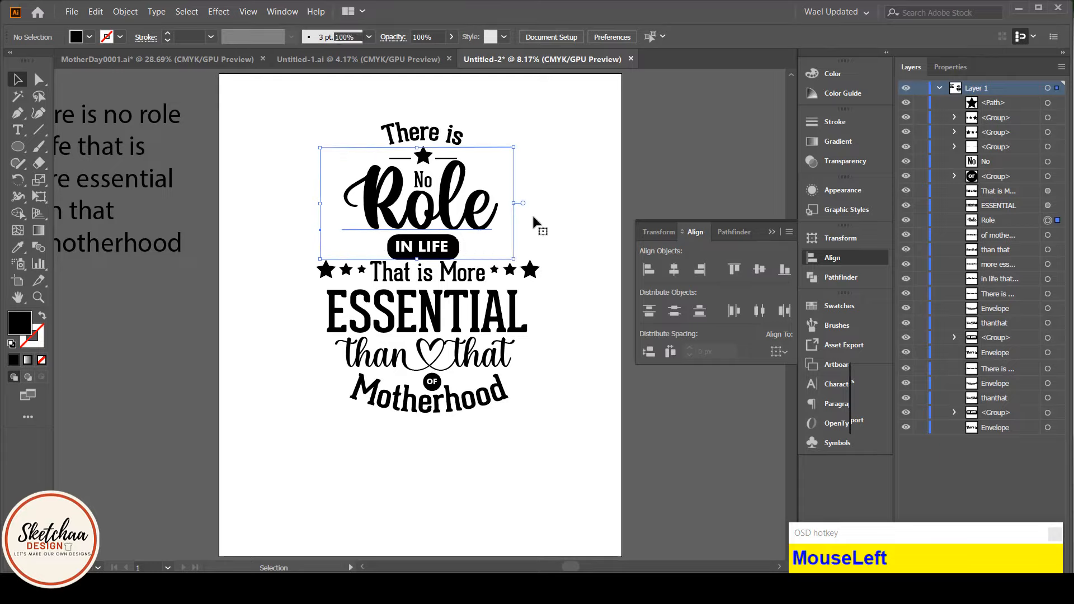
Set Role's horizontal scale to 116% and recentre the widened word under the star divider.
click(823, 385)
click(743, 419)
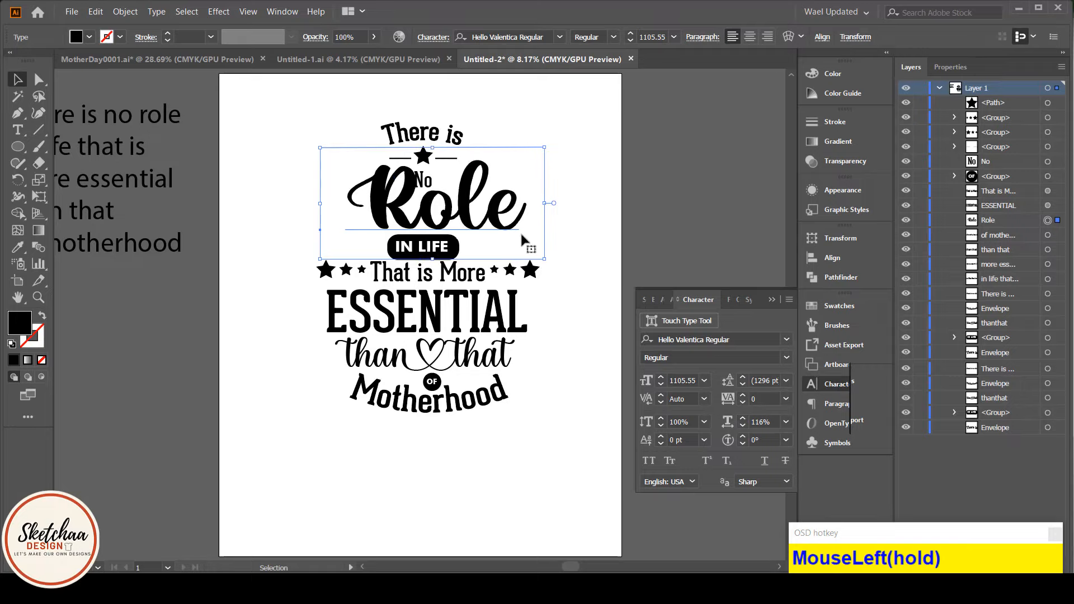
drag(468, 205, 453, 212)
click(536, 121)
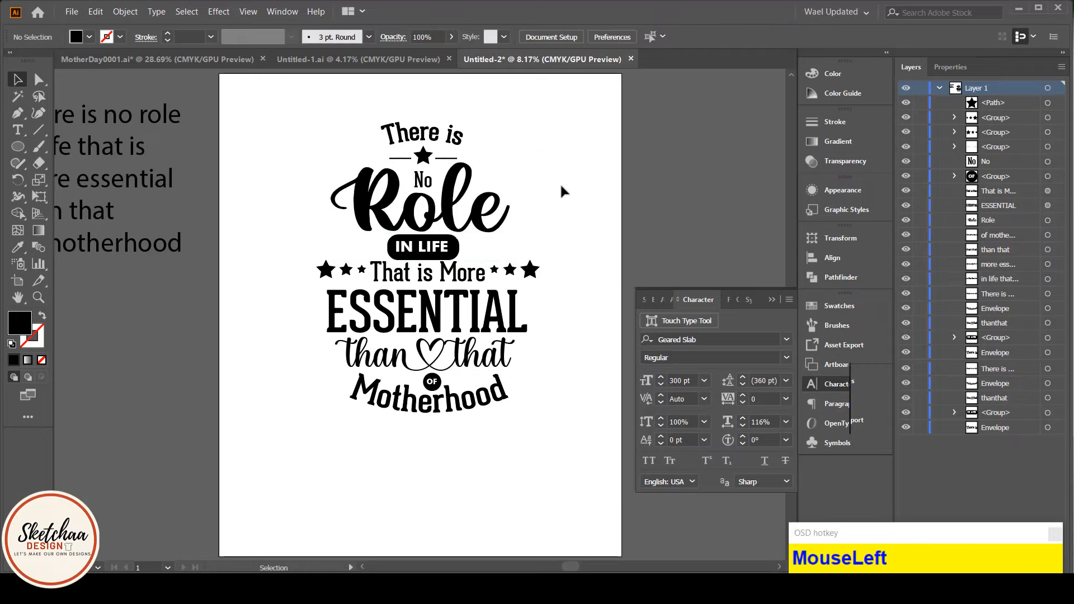
Move Role down over the IN LIFE badge, and lower "There is" with its star divider and "No" to follow it.
click(425, 202)
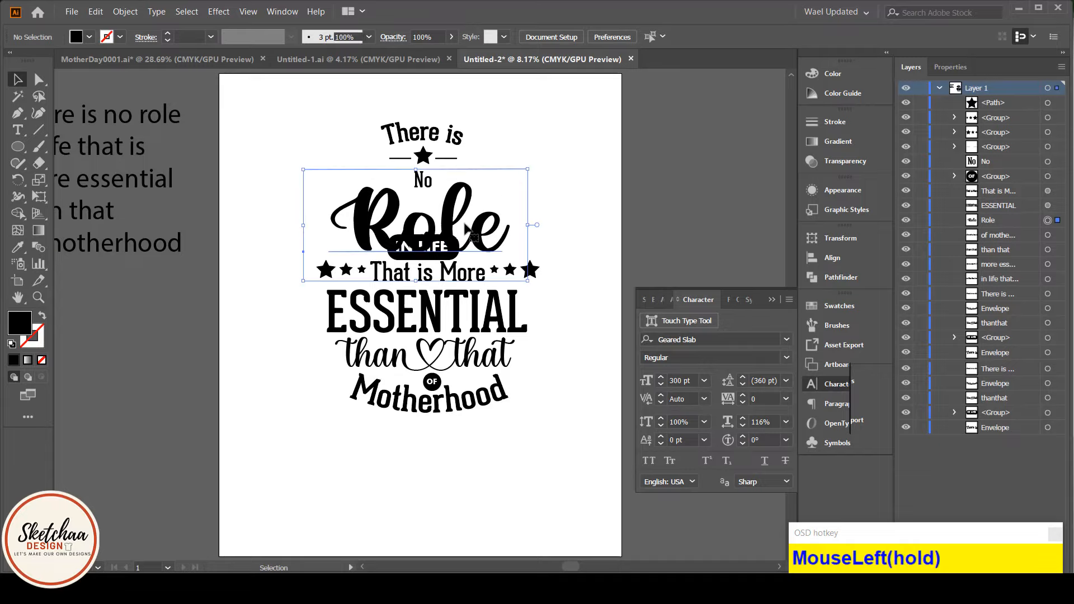
drag(419, 189, 421, 199)
drag(493, 119, 365, 167)
drag(429, 131, 430, 152)
click(535, 178)
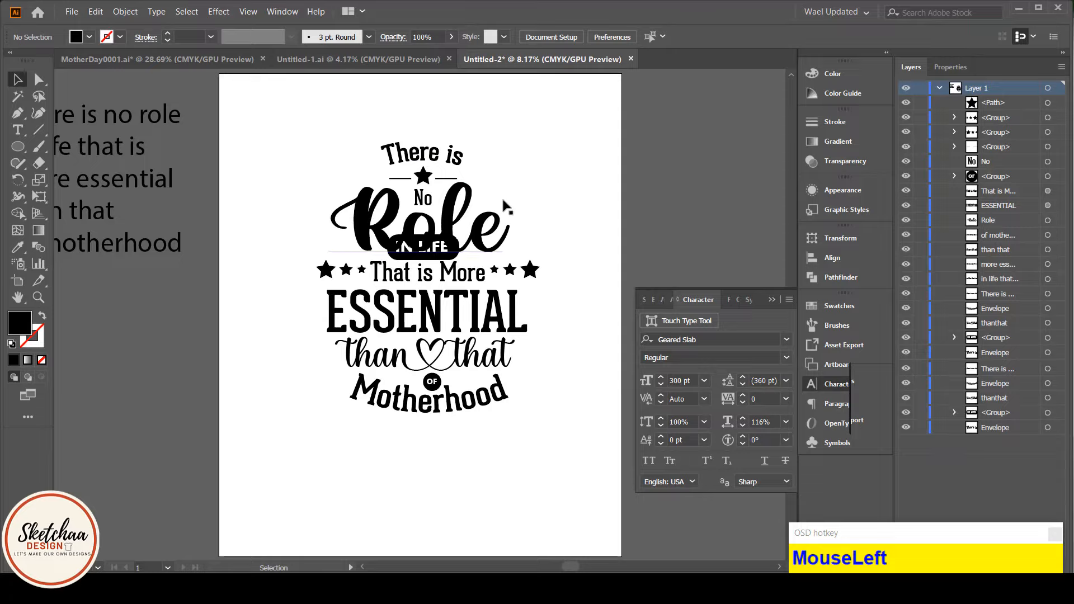
click(457, 213)
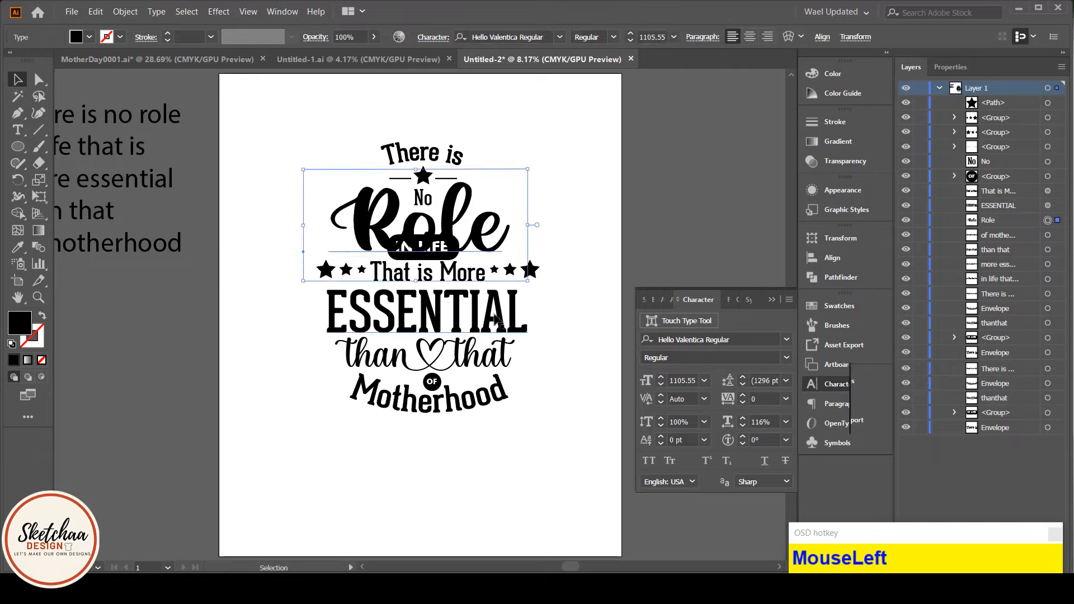
Set ESSENTIAL's horizontal scale to 109% and recentre the word closely beneath "That is More".
click(468, 312)
click(744, 420)
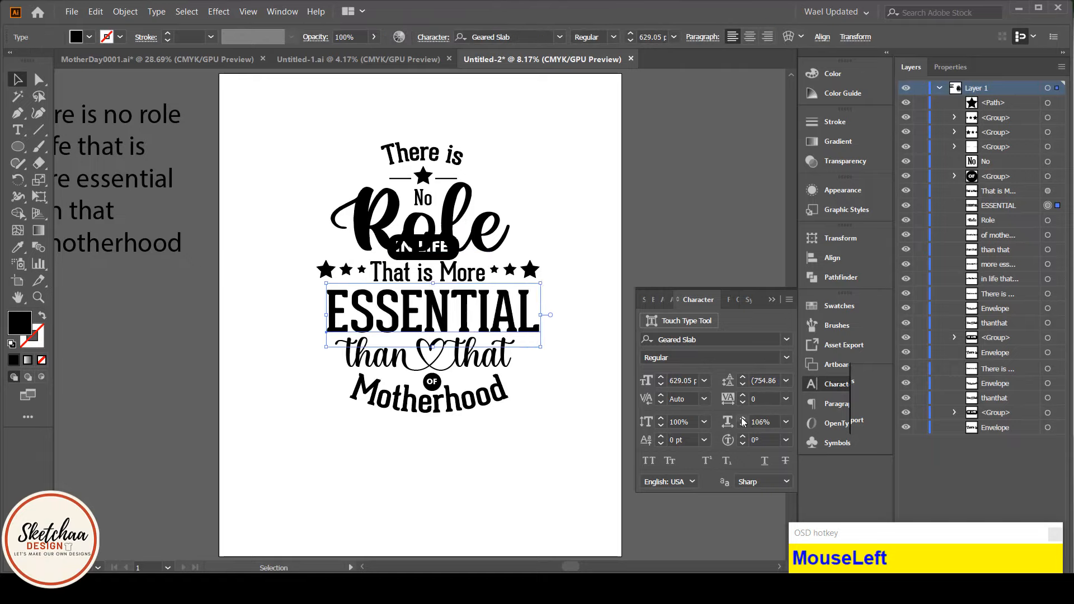
click(744, 419)
drag(422, 311, 413, 307)
click(518, 227)
click(597, 168)
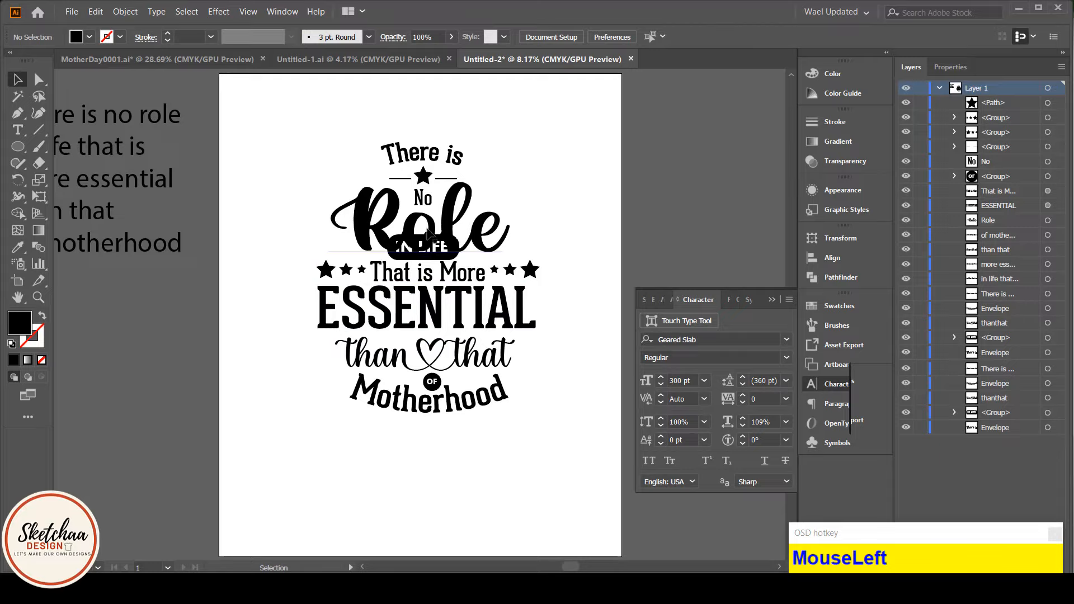
Shift Role slightly up and left so it overlaps the IN LIFE badge less.
click(446, 220)
drag(443, 217, 440, 217)
click(535, 173)
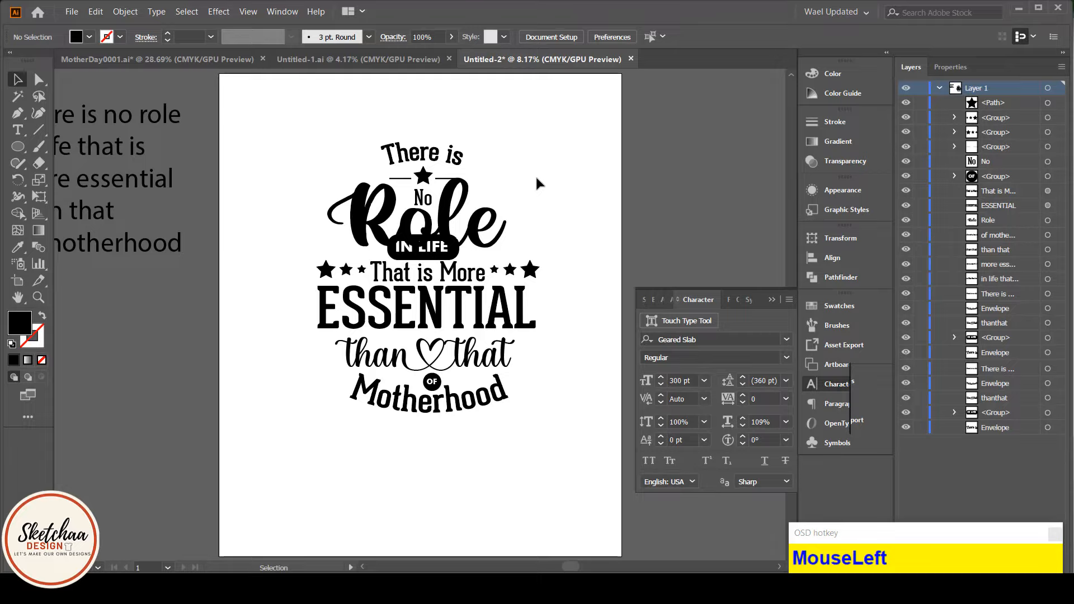
Add one large black star at each end of the curved Motherhood text.
click(334, 270)
click(147, 249)
drag(18, 147, 62, 216)
mouse_move(332, 376)
mouse_down()
mouse_move(342, 362)
mouse_move(335, 378)
mouse_move(534, 383)
mouse_up()
click(17, 81)
click(529, 438)
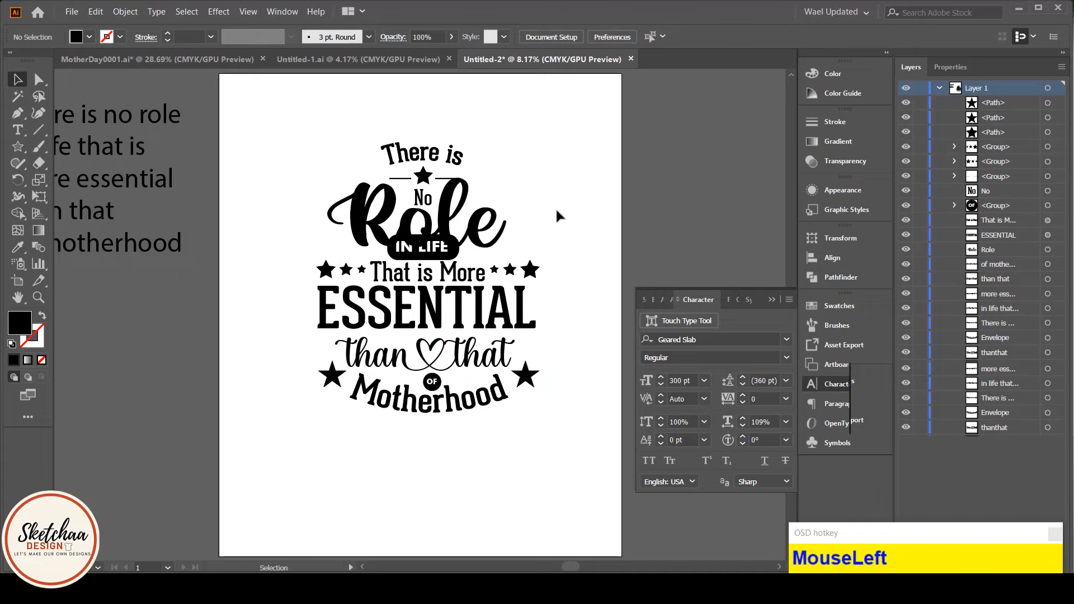
Move the IN LIFE badge out to the right of Role, and position Role just above "That is More" with "No" over it.
click(450, 246)
click(582, 224)
mouse_move(431, 240)
mouse_down()
mouse_move(451, 205)
mouse_move(451, 245)
mouse_move(438, 245)
mouse_up()
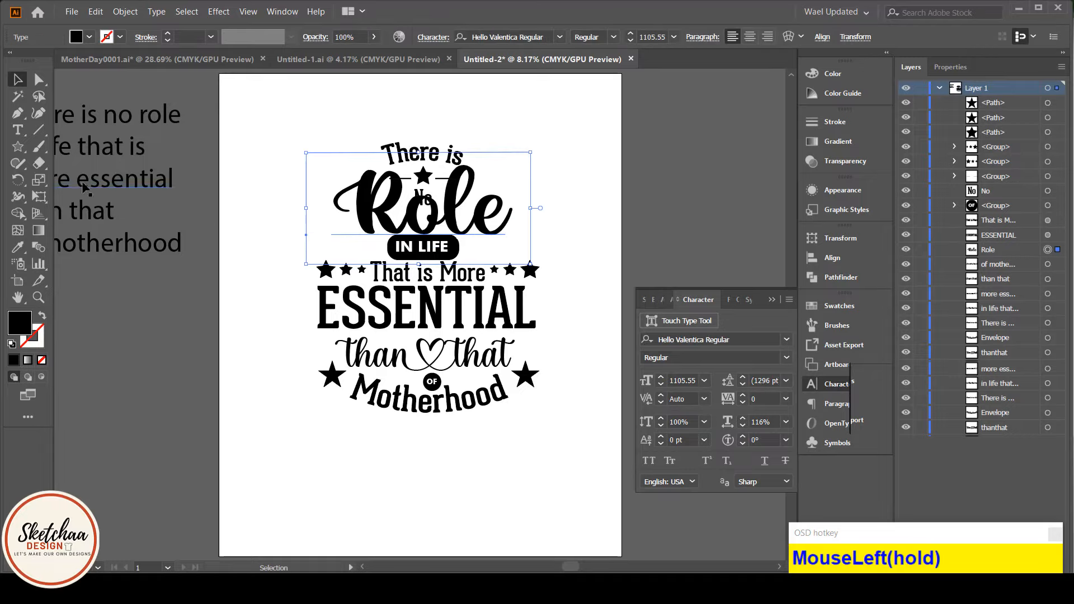
click(14, 130)
drag(24, 138, 67, 206)
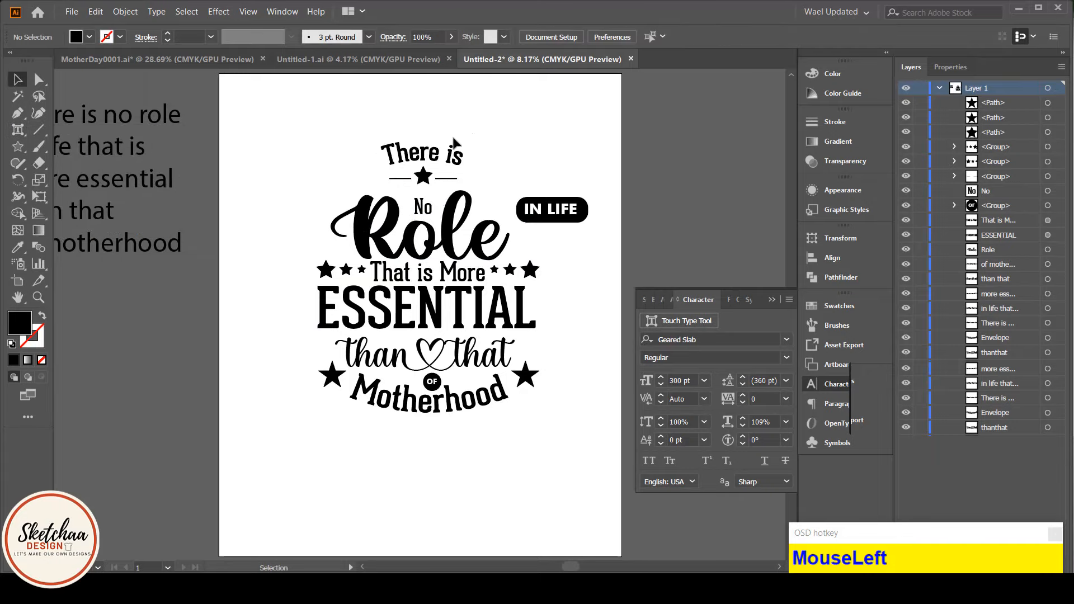
Try to lower "There is" and its star closer to "No".
drag(454, 138, 386, 185)
click(433, 169)
click(505, 137)
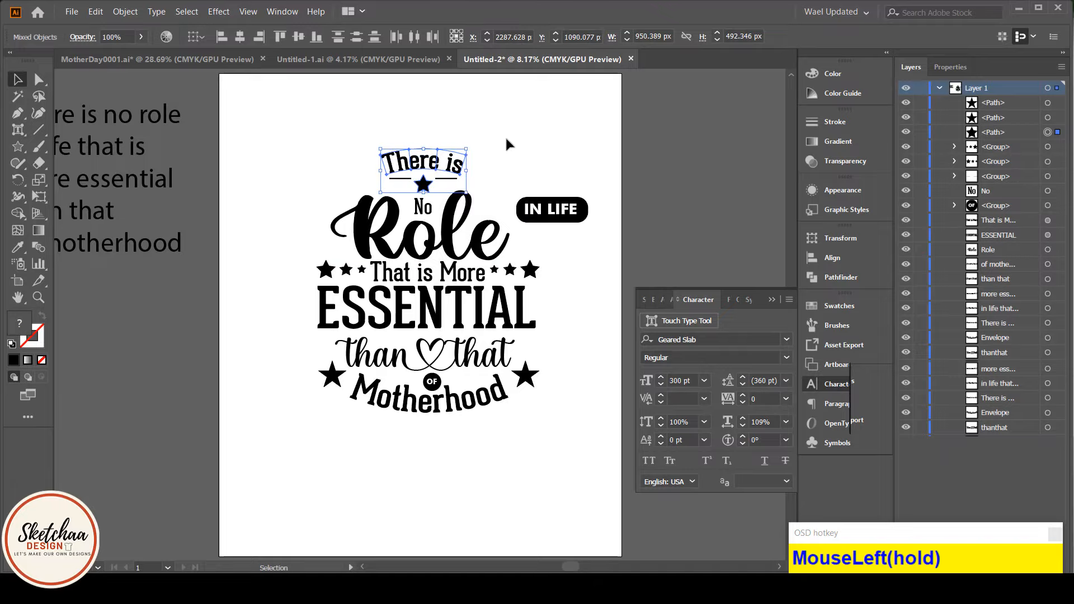
key(ctrl+z)
click(528, 159)
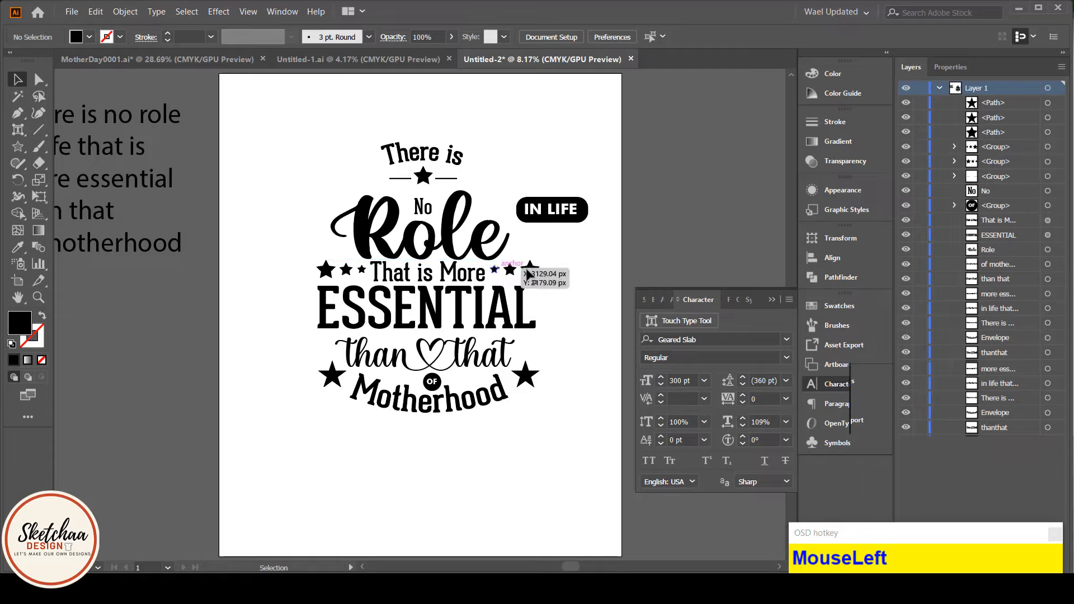
Raise Role toward the star divider and place the IN LIFE badge back between Role and "That is More".
drag(451, 232, 451, 222)
drag(551, 210, 422, 251)
click(568, 166)
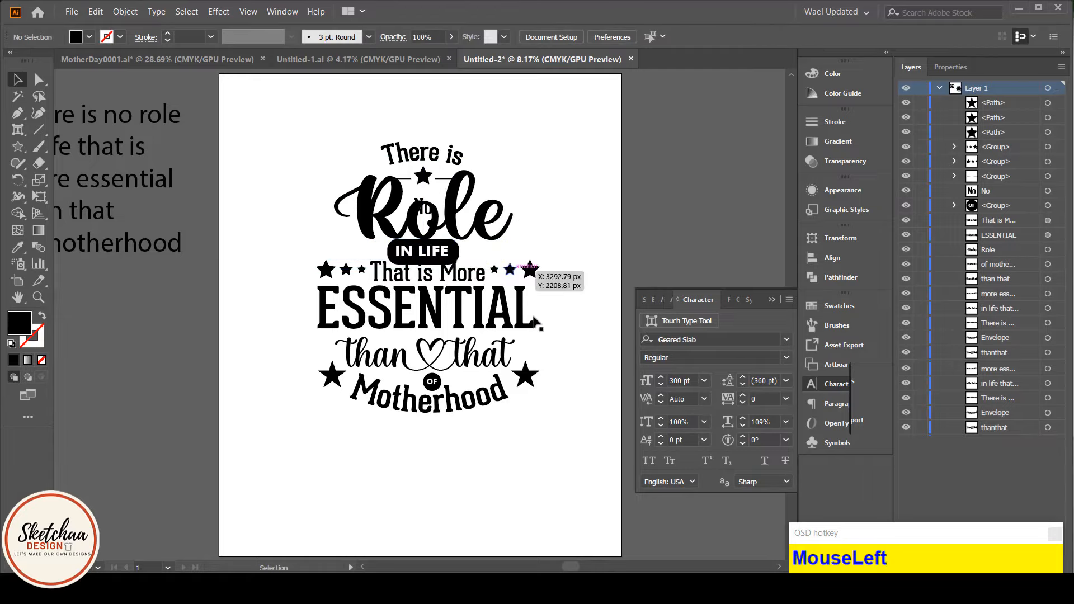
drag(489, 133, 424, 175)
click(602, 139)
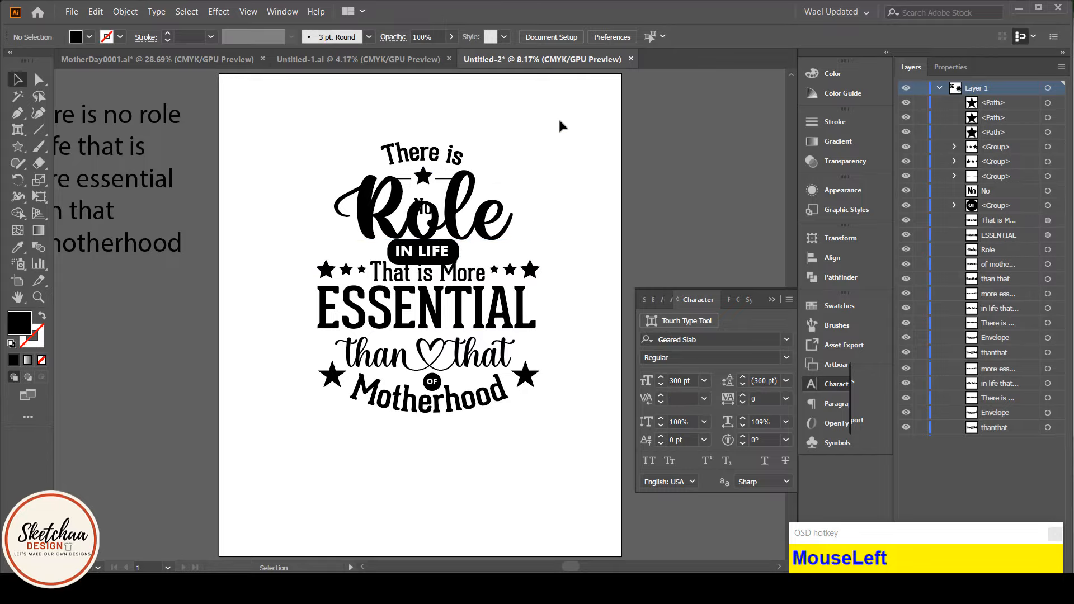
Raise both three-star groups from the "That is More" line to the level of the IN LIFE badge.
drag(347, 273, 345, 263)
drag(511, 271, 513, 261)
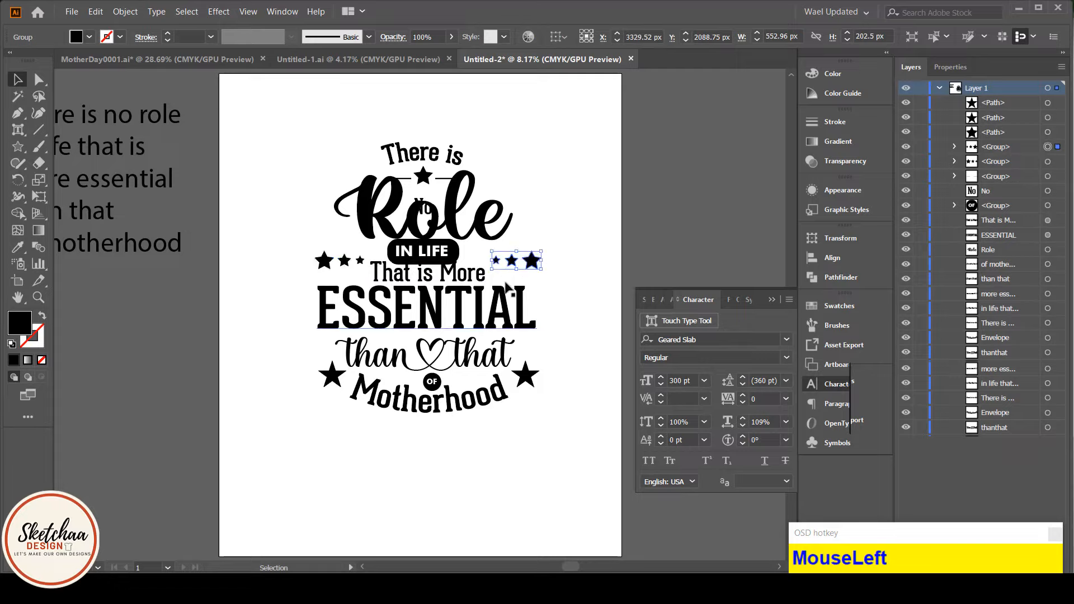
mouse_move(534, 270)
mouse_down()
mouse_move(555, 282)
mouse_move(547, 272)
mouse_up()
key(ctrl+z)
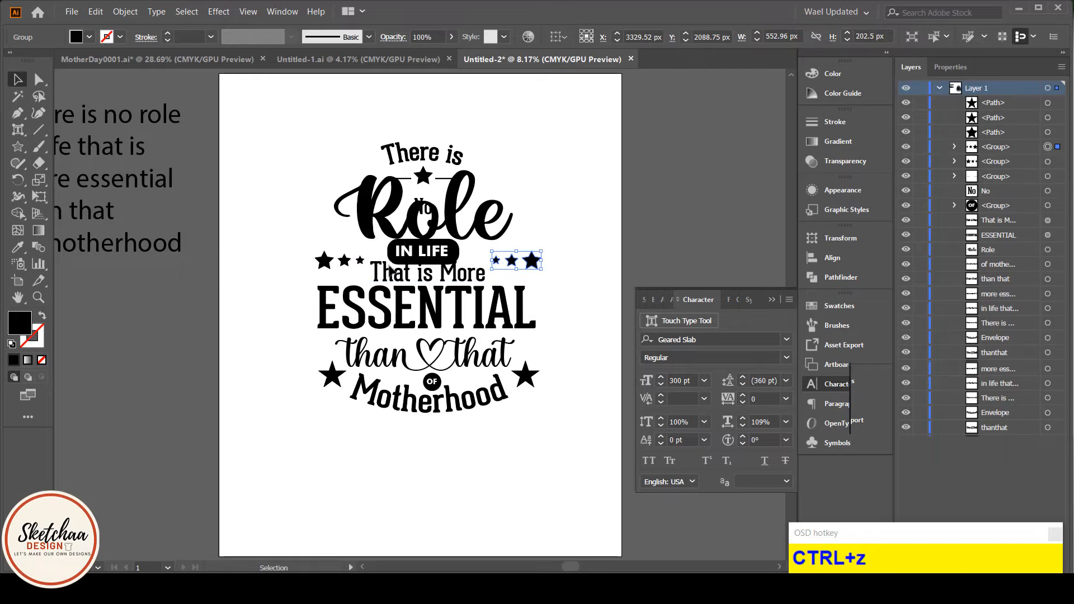
Draw a horizontal line about 1028 px wide across the start of "That is More" and give it a black 12 pt stroke.
click(38, 130)
drag(364, 274, 410, 274)
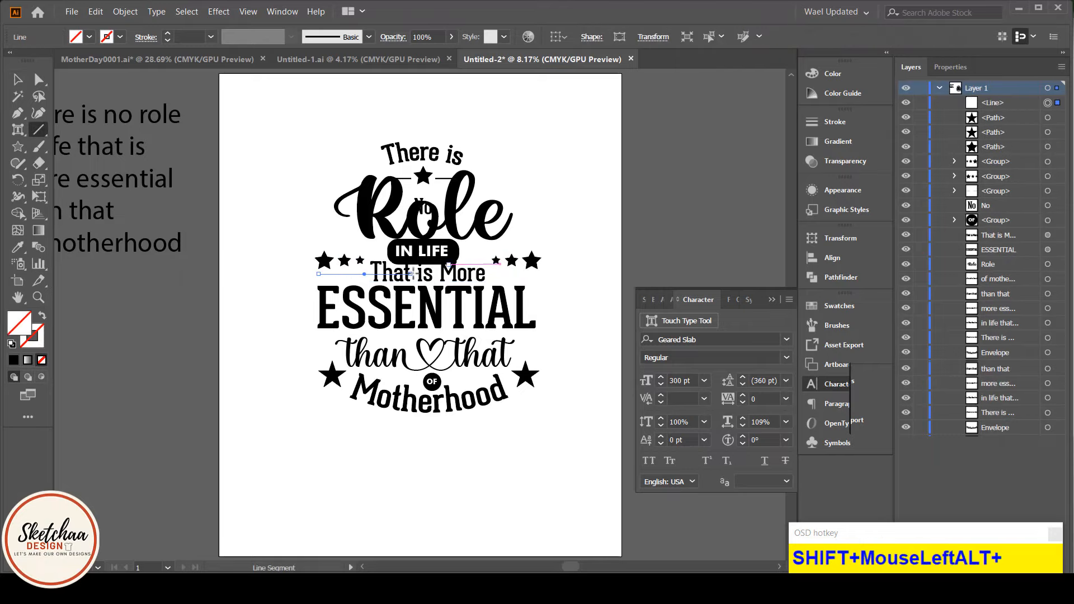
click(120, 37)
click(39, 66)
click(167, 35)
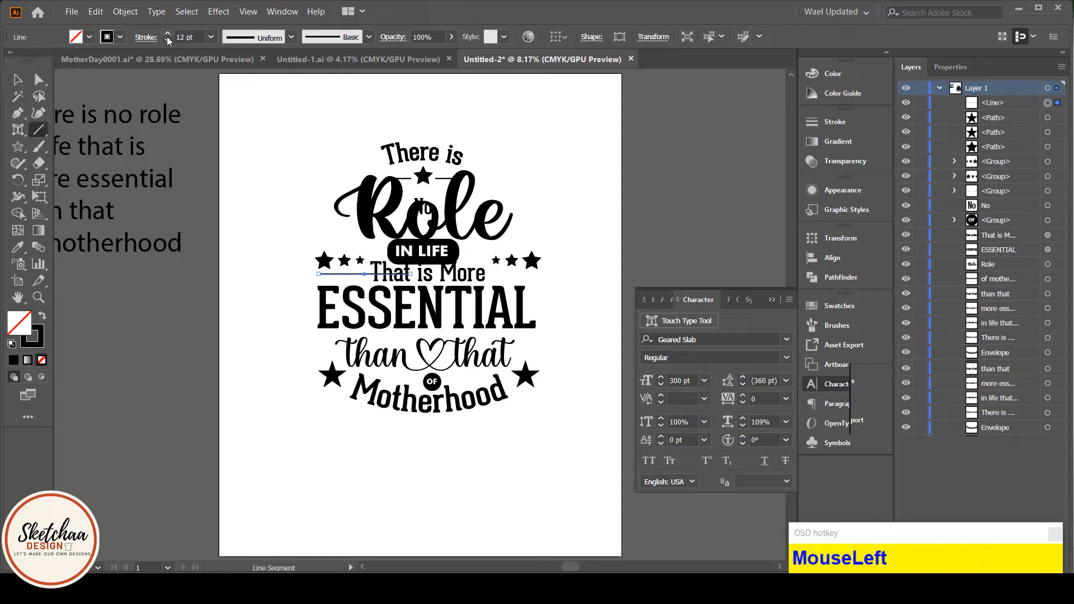
Shorten the line to about 621 px so it ends just before "That is More".
click(39, 81)
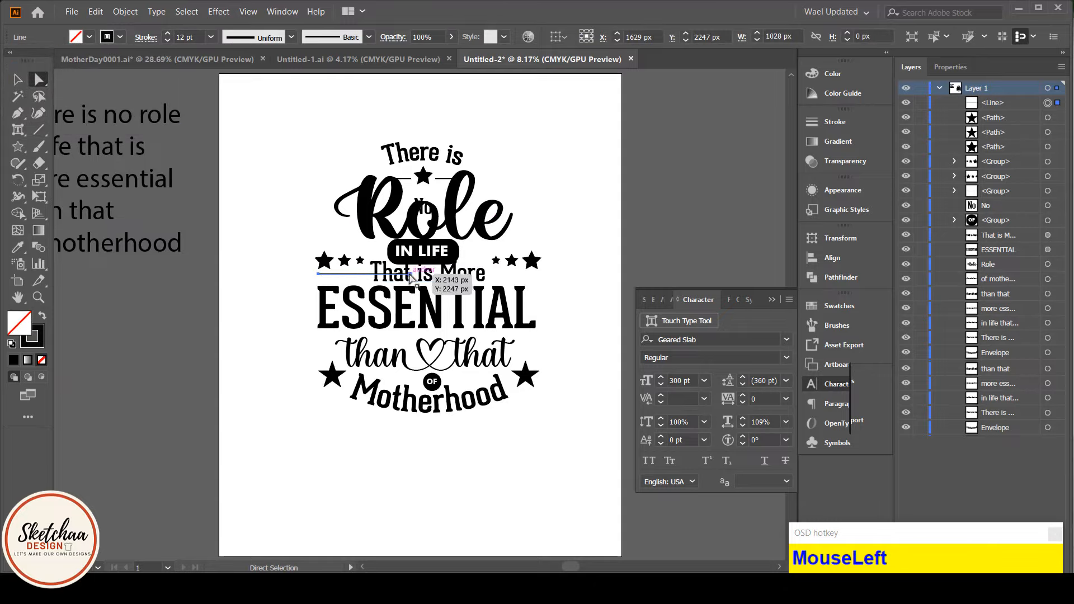
drag(380, 273, 315, 275)
click(278, 274)
click(593, 444)
Position the two three-star groups at equal height on either side of the IN LIFE badge.
drag(532, 262, 506, 256)
key(ctrl+z)
click(18, 79)
click(572, 286)
drag(343, 261, 342, 255)
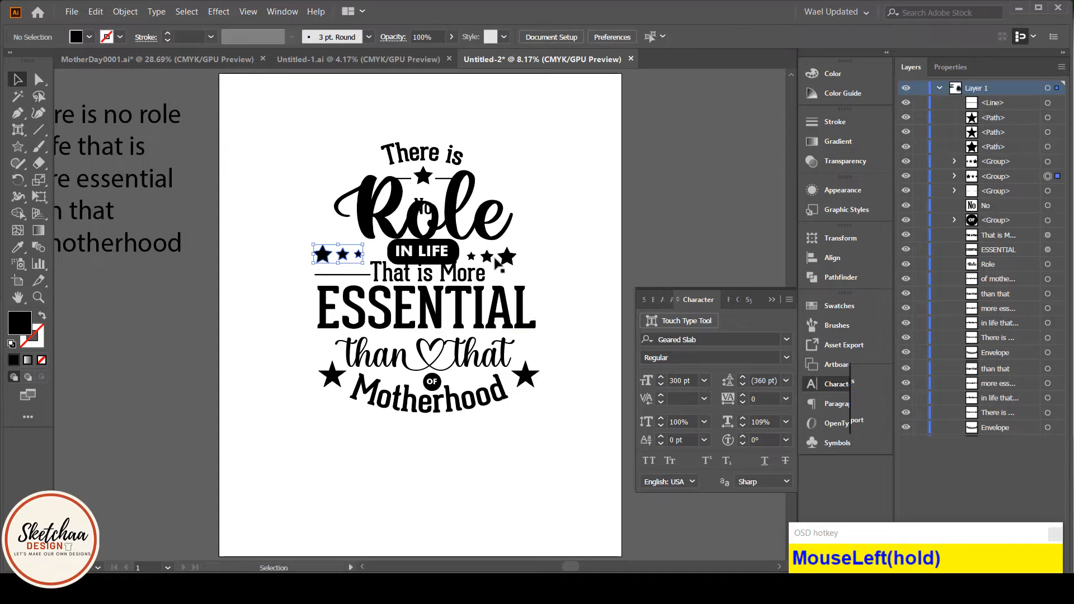
mouse_move(495, 261)
mouse_down()
mouse_move(500, 250)
mouse_move(494, 259)
mouse_up()
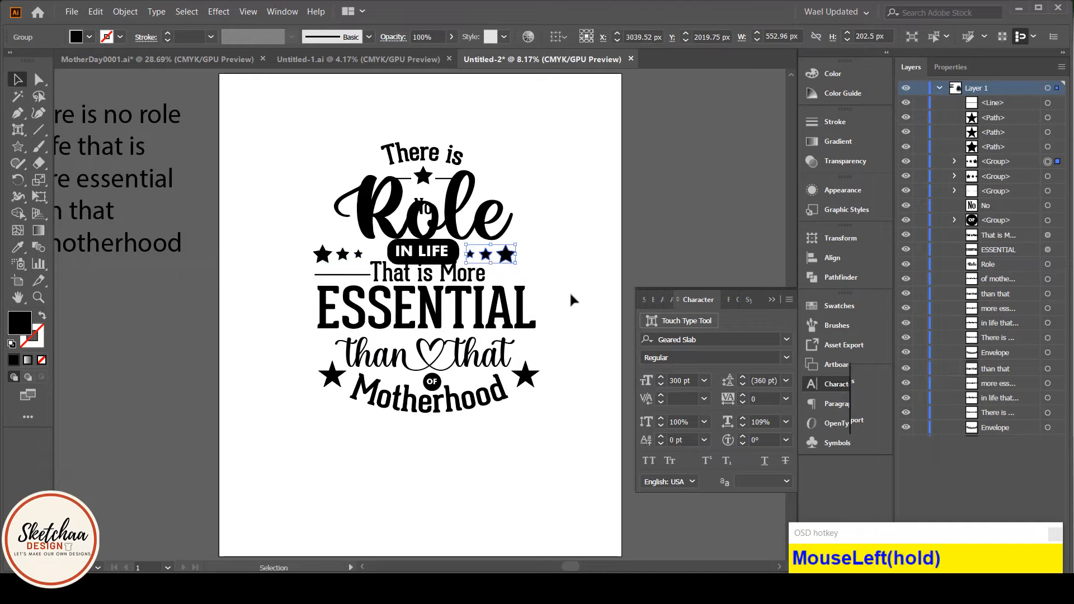
click(571, 294)
Shift ESSENTIAL and the lines below it down slightly, and lower "That is More" level with the horizontal line.
drag(548, 432, 360, 315)
drag(447, 273, 447, 278)
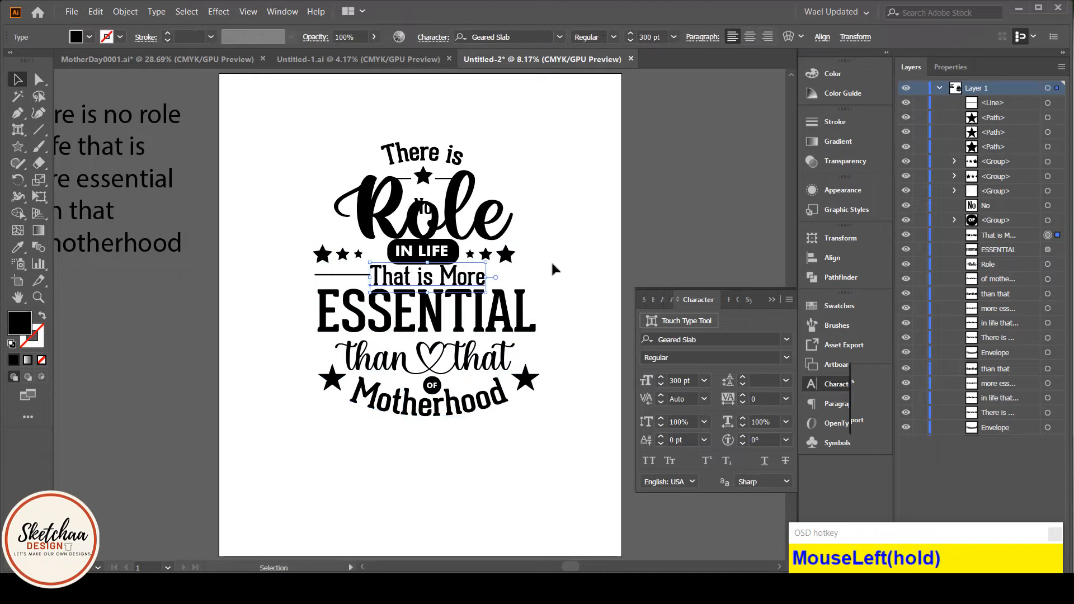
Try to copy the horizontal line to the other side of "That is More" and trim the copy.
click(369, 275)
alt+drag(370, 275, 538, 278)
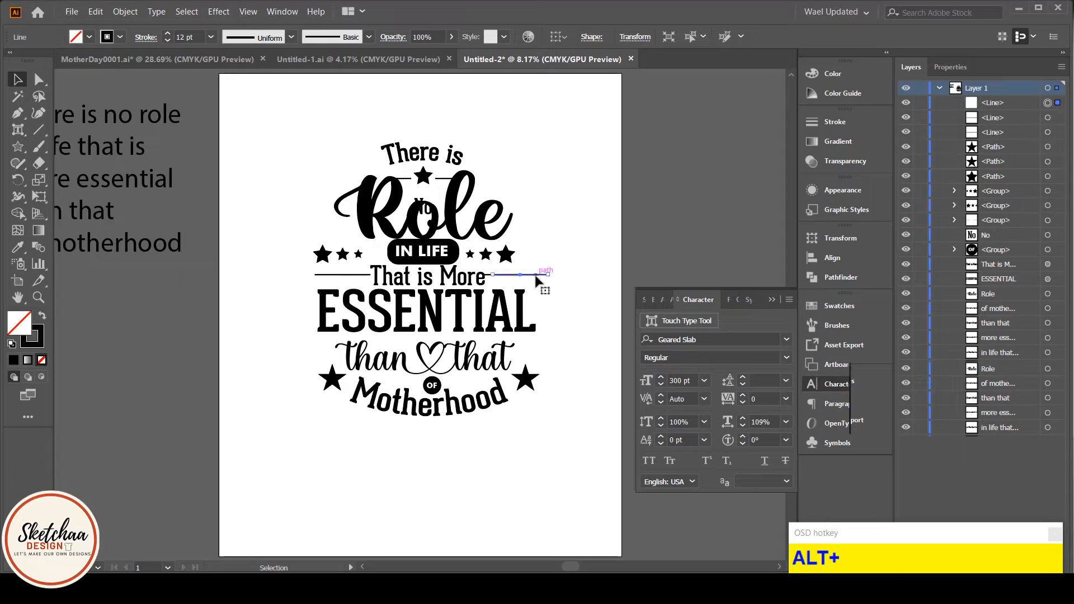
click(560, 352)
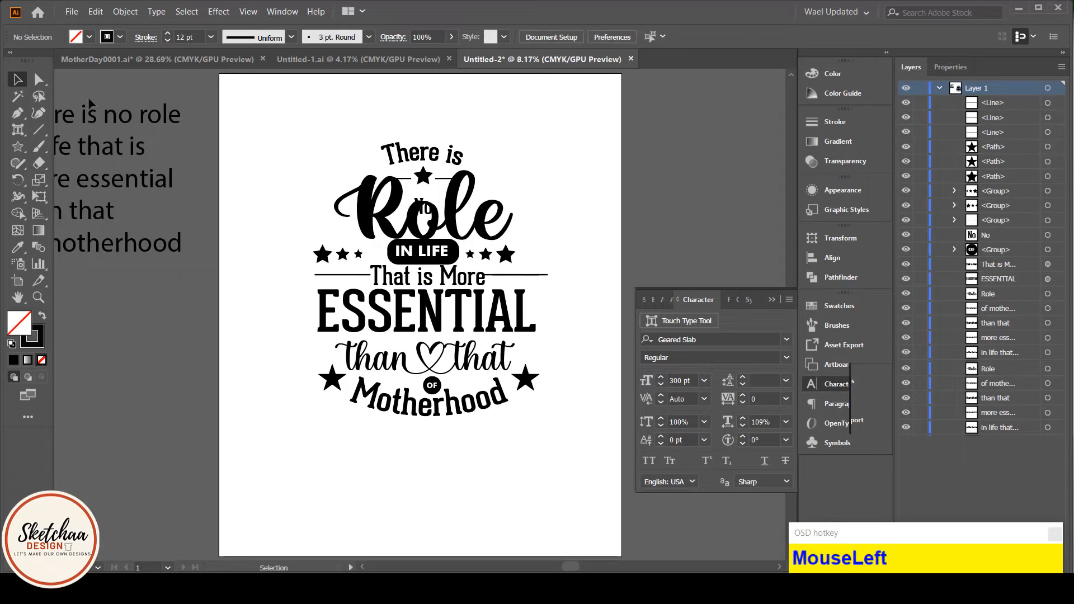
click(40, 81)
click(495, 281)
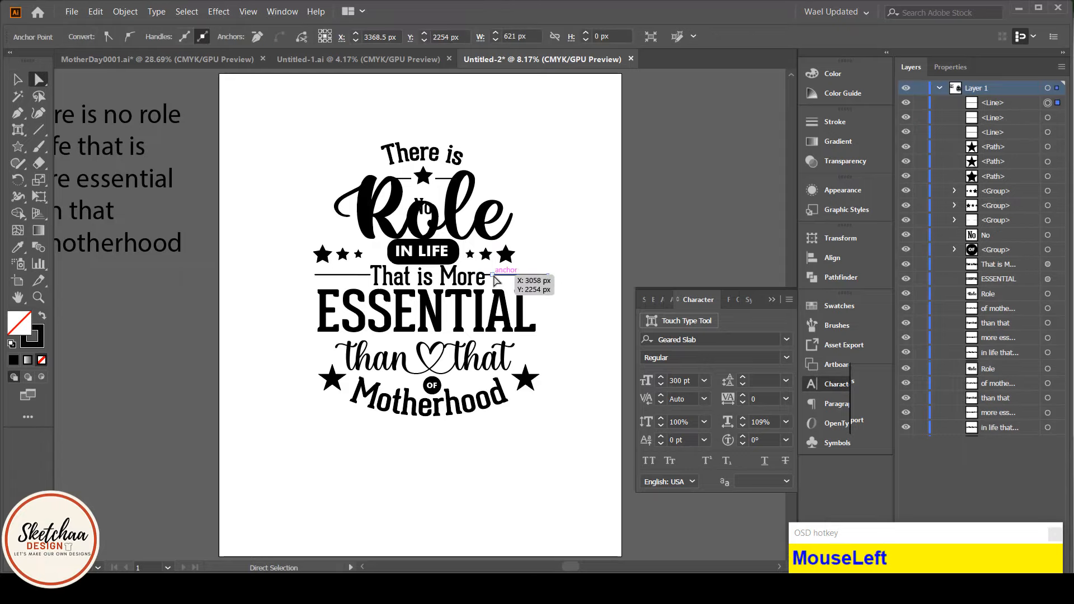
key(Delete)
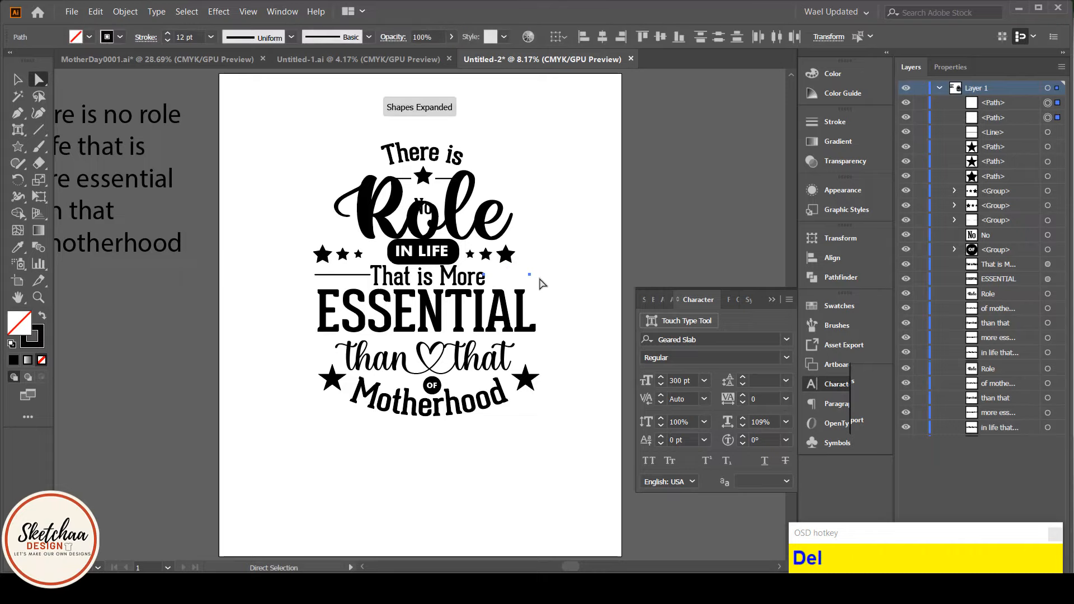
click(520, 285)
key(Delete)
key(ctrl+z)
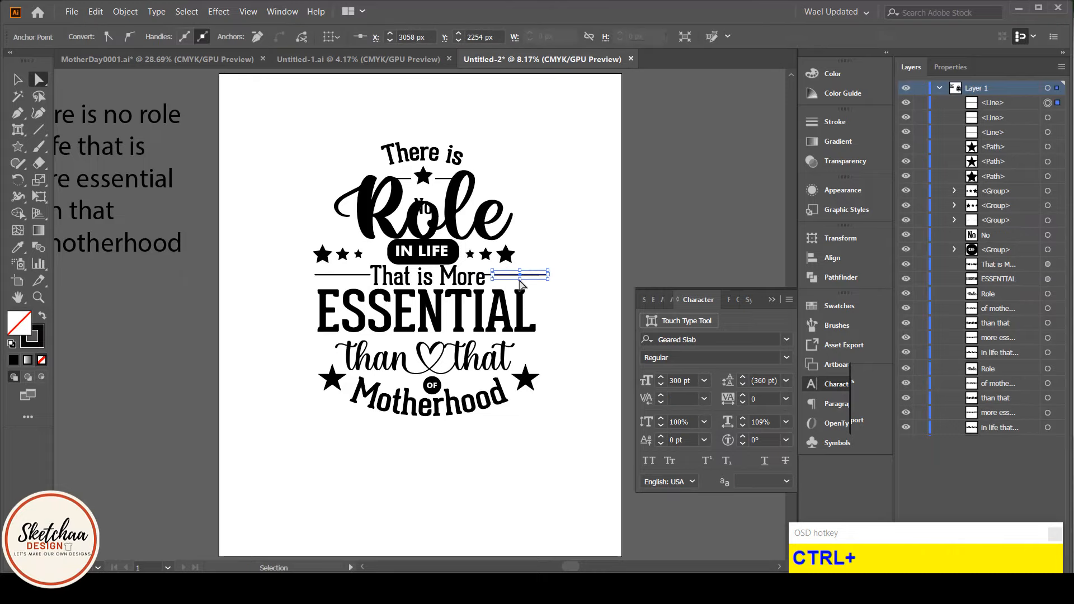
key(ctrl+z)
Duplicate the horizontal line and place the copy level with it, right after "That is More".
click(17, 79)
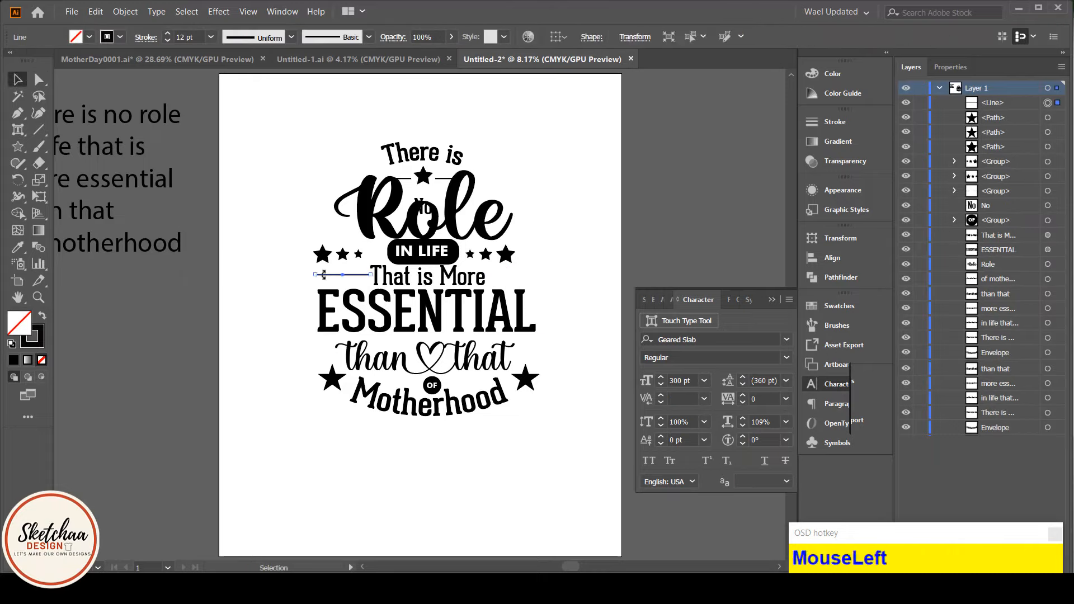
drag(325, 274, 524, 275)
click(564, 296)
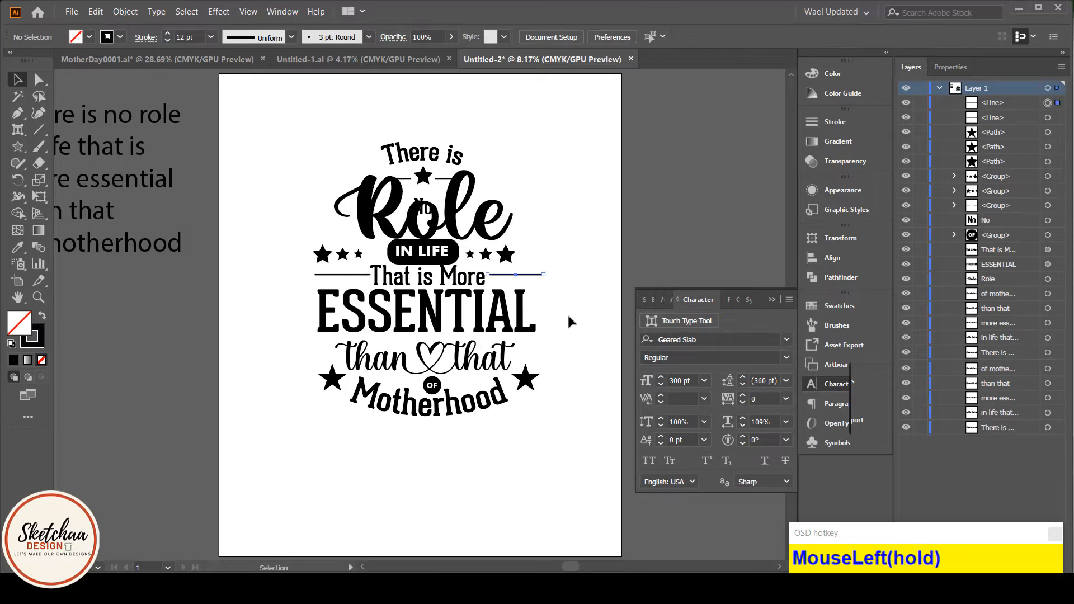
click(568, 316)
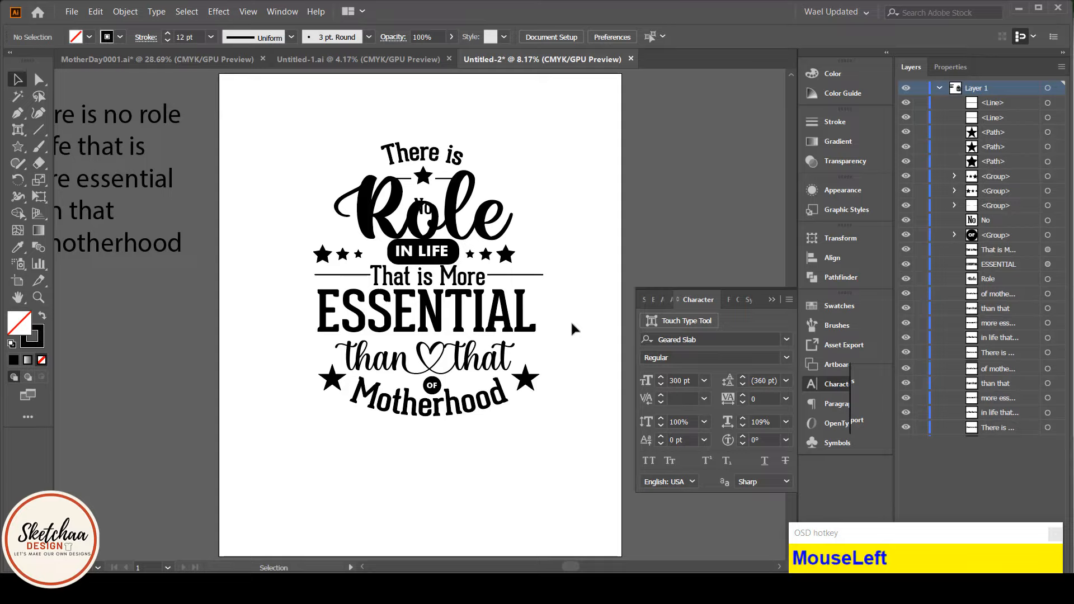
Raise "No" slightly, and move "There is" with its star up away from Role.
drag(426, 208, 423, 198)
drag(428, 153, 442, 174)
Lock the Role text and fit "No" into the space between the star divider and Role's letters.
click(435, 215)
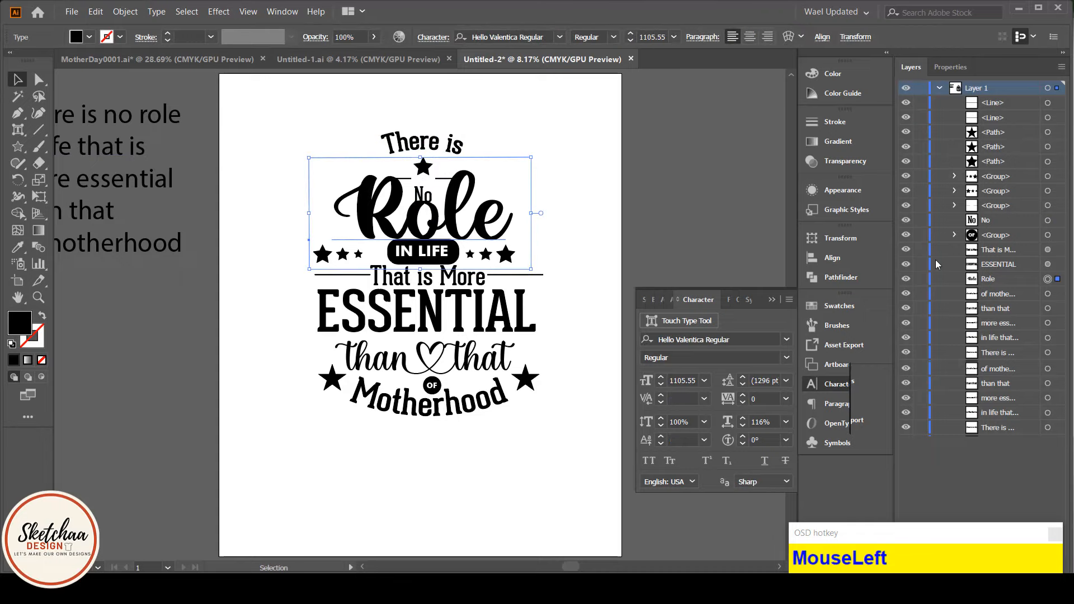
click(922, 280)
mouse_move(428, 196)
mouse_down()
mouse_move(442, 170)
mouse_move(469, 168)
mouse_move(434, 192)
mouse_move(422, 186)
mouse_up()
click(520, 163)
click(578, 201)
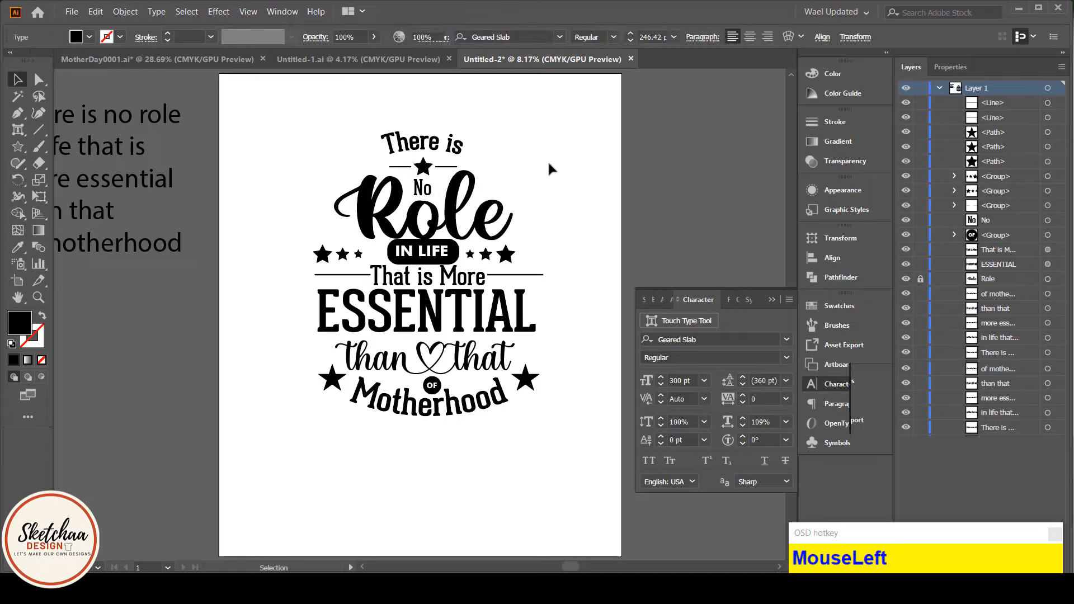
click(551, 167)
Scale "That is More" down to 267.71 pt, leaving even gaps to the two flanking lines.
click(471, 275)
drag(478, 263, 474, 267)
click(564, 227)
click(452, 276)
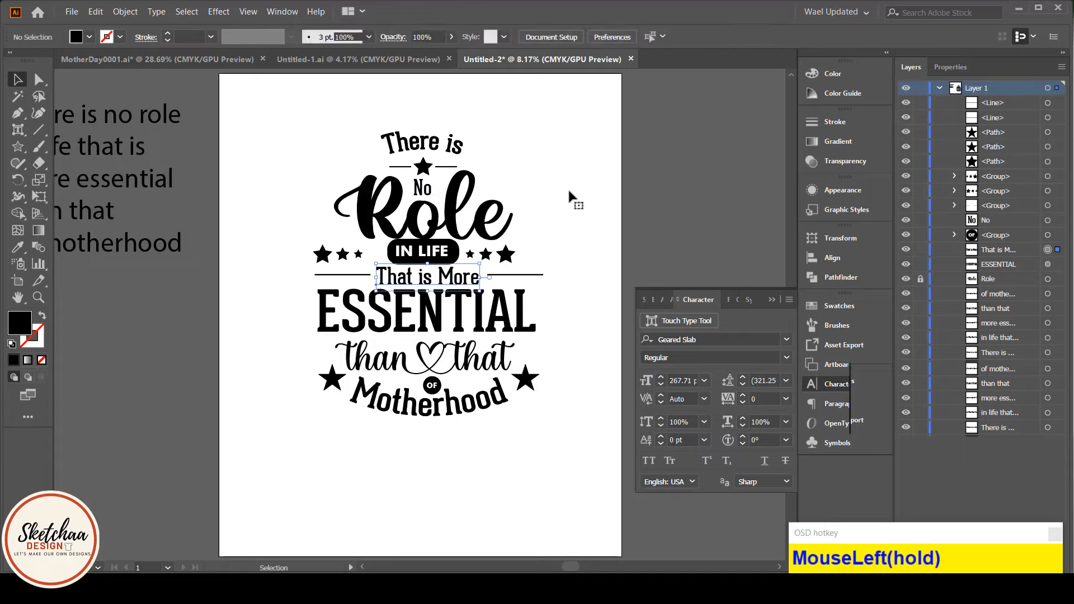
click(570, 192)
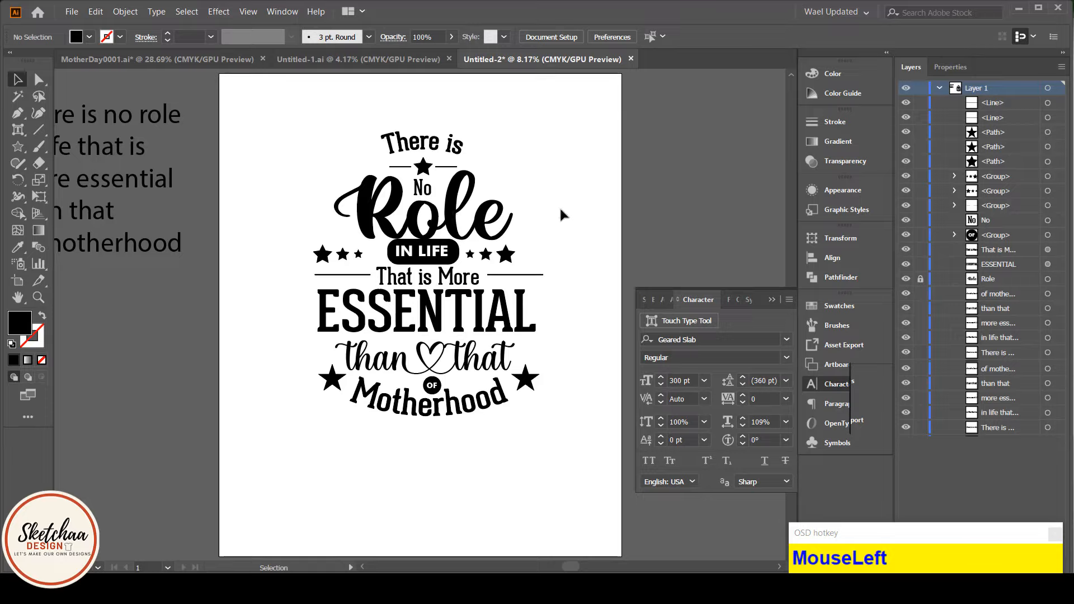
Enlarge the arched "There is" text proportionally about its center above the star divider.
click(435, 147)
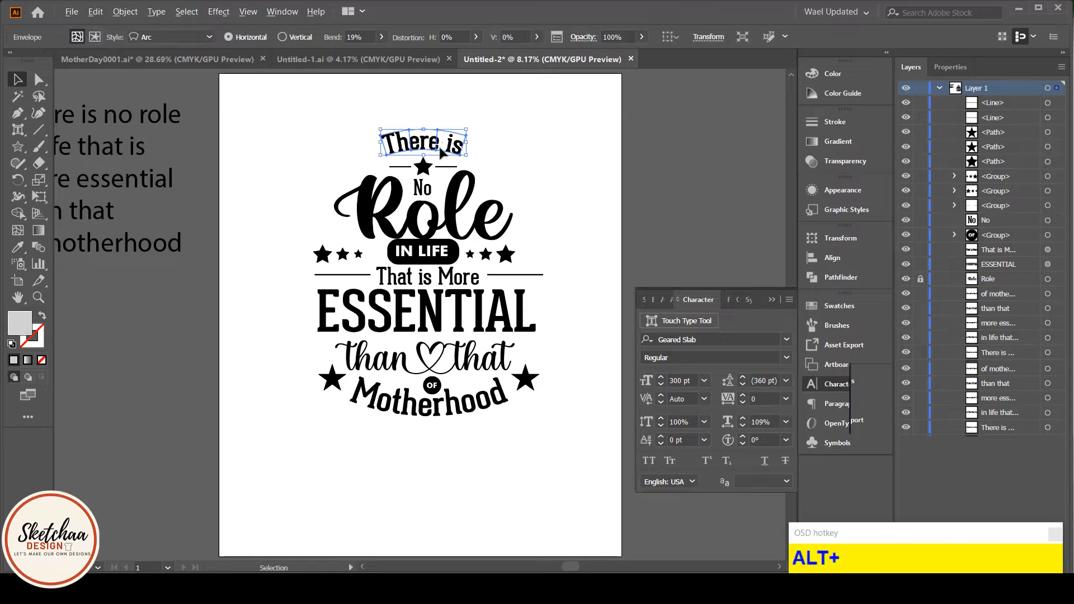
drag(469, 151, 485, 164)
click(530, 171)
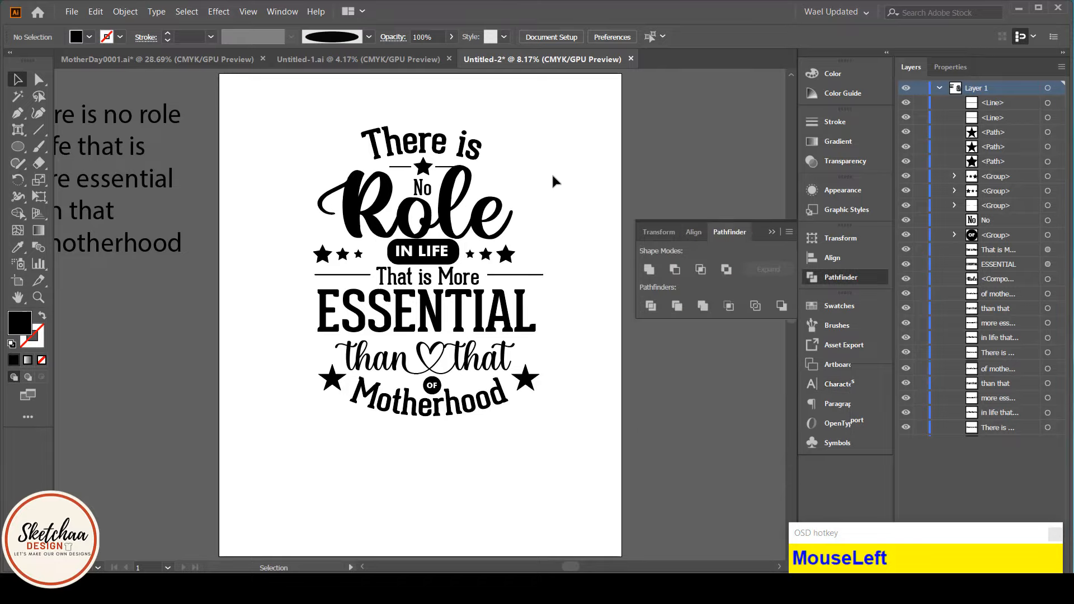
Reposition the small star between its lines and move "There is" to sit just above it.
drag(469, 148, 454, 185)
click(423, 170)
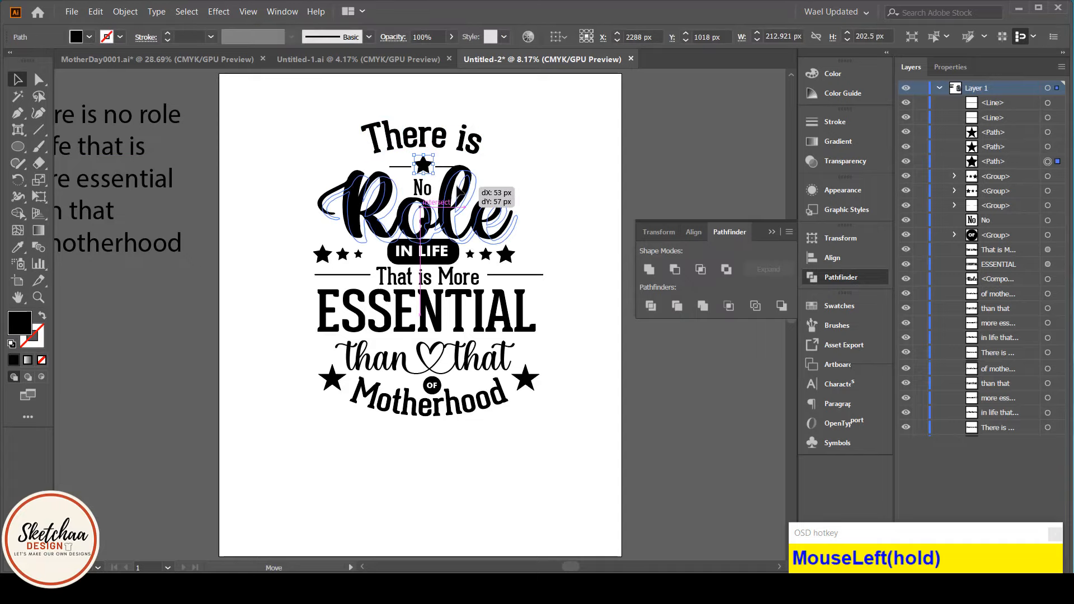
click(531, 161)
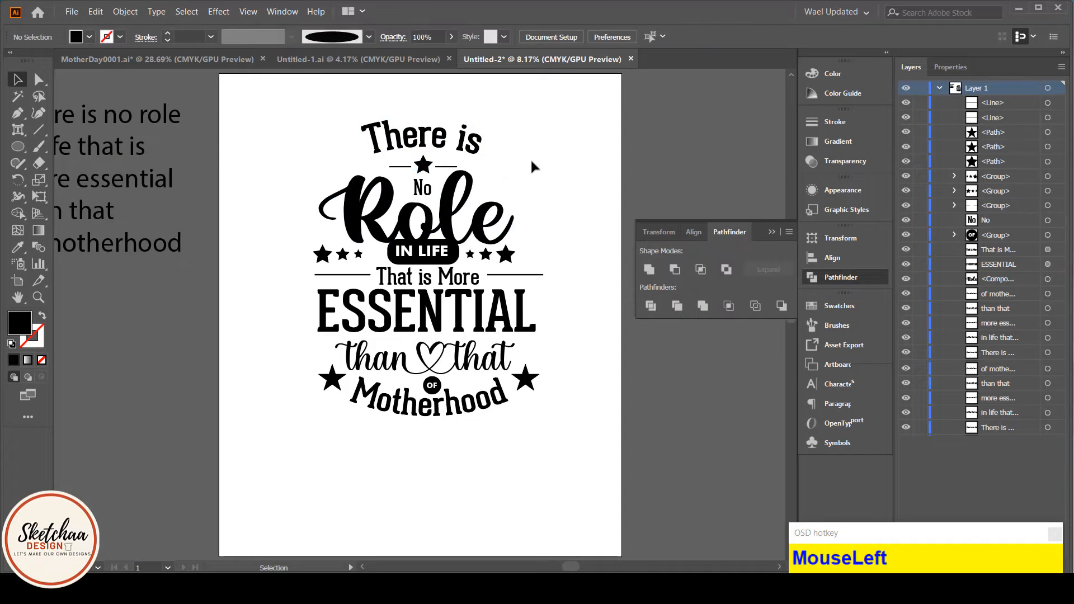
drag(454, 145, 454, 148)
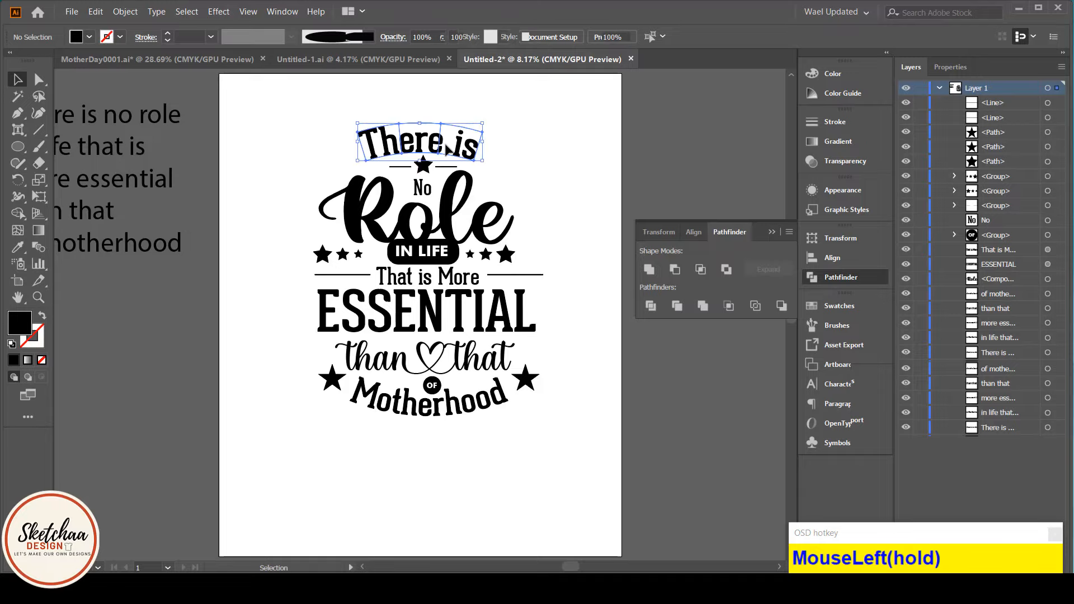
click(569, 168)
Ungroup the IN LIFE badge and cut its lettering out of the rounded shape with Pathfinder Minus Front.
click(453, 220)
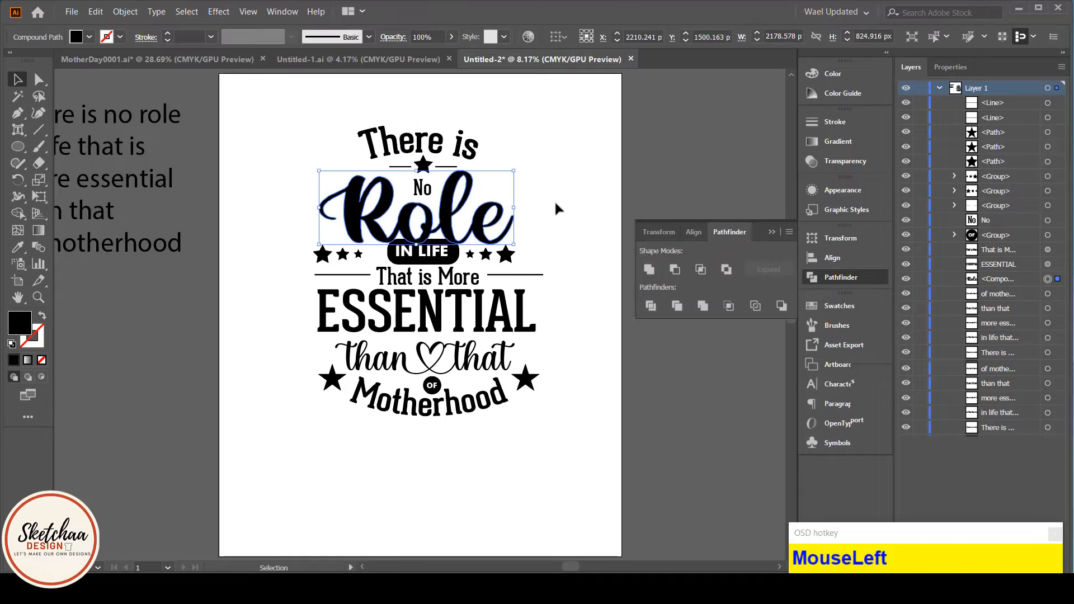
click(412, 261)
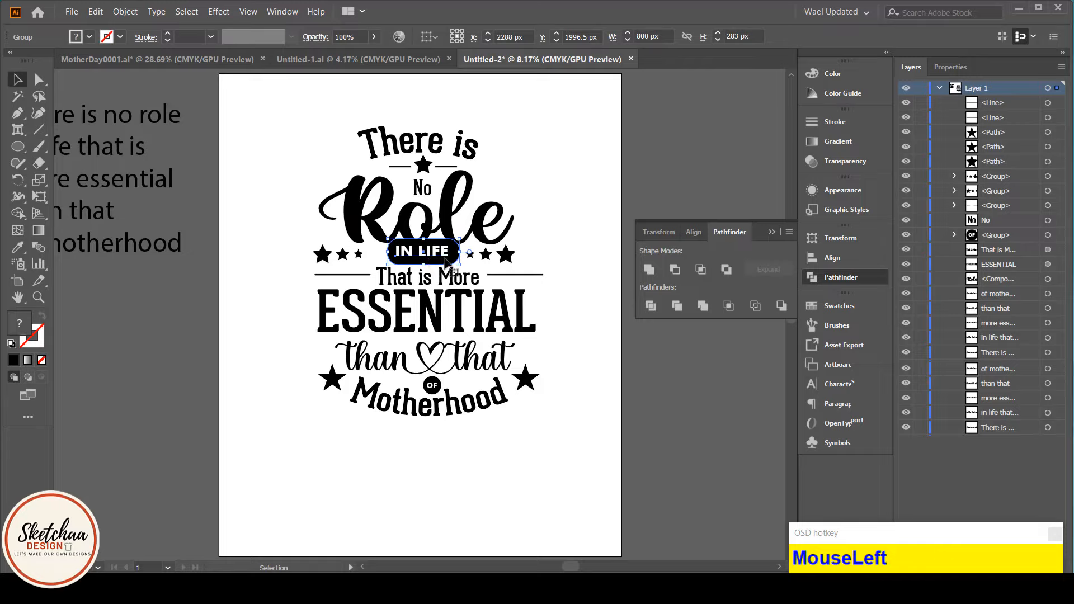
right_click(446, 262)
click(464, 360)
click(438, 268)
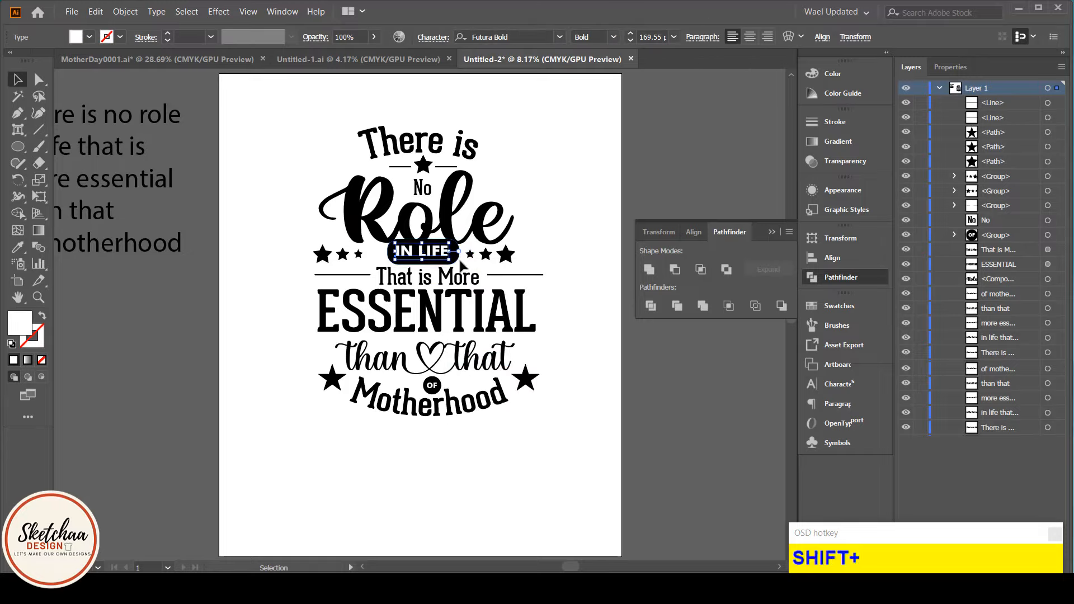
shift+click(445, 258)
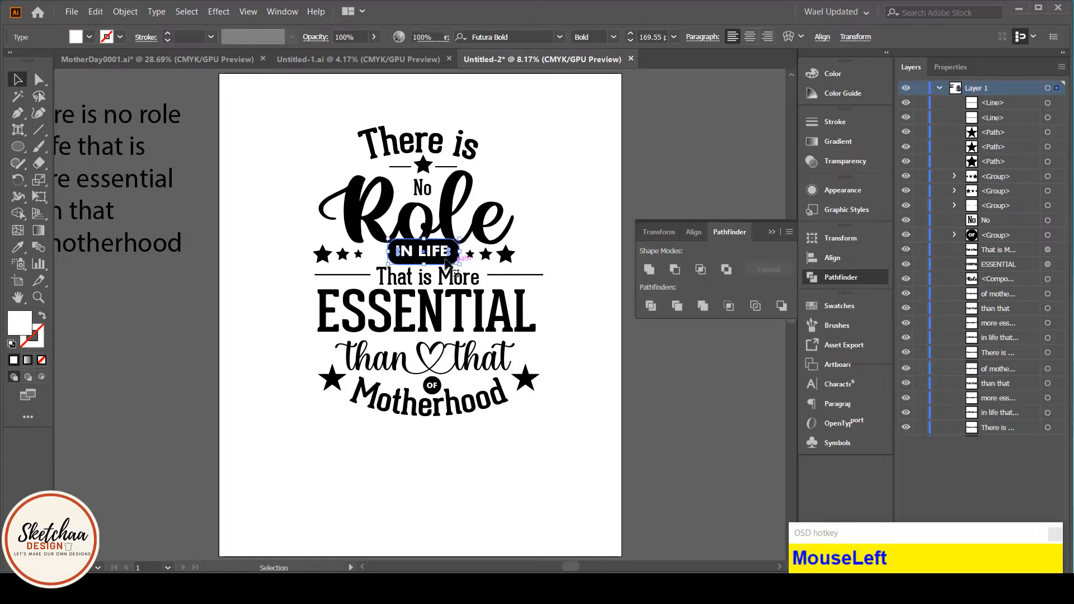
alt+click(673, 269)
Test the knocked-out lettering by moving the IN LIFE badge over ESSENTIAL, and undo the move.
click(580, 414)
drag(433, 255, 412, 271)
key(ctrl+z)
key(ctrl+z)
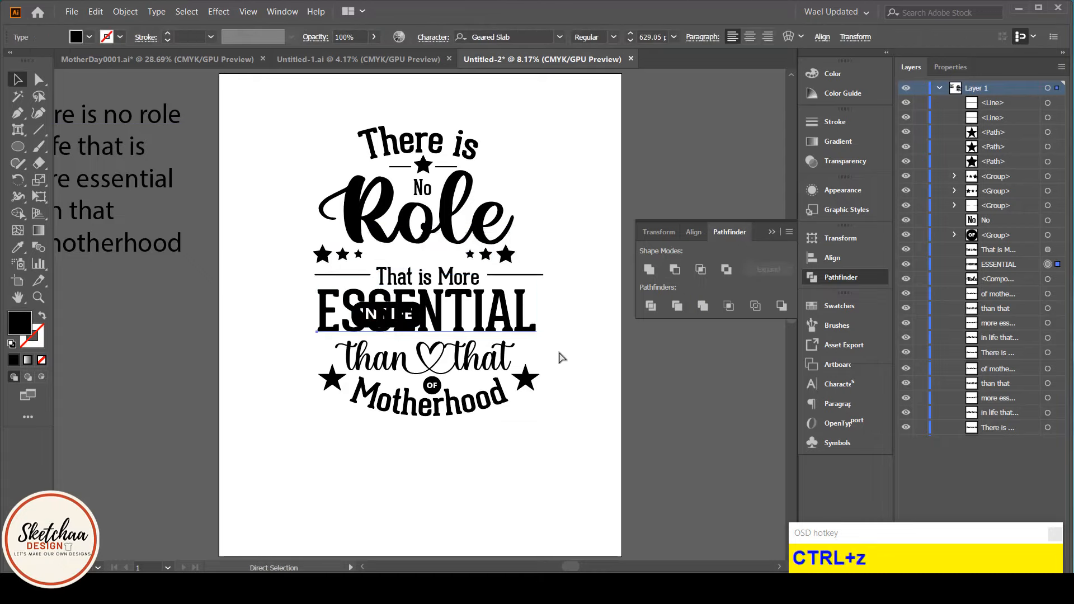
click(568, 429)
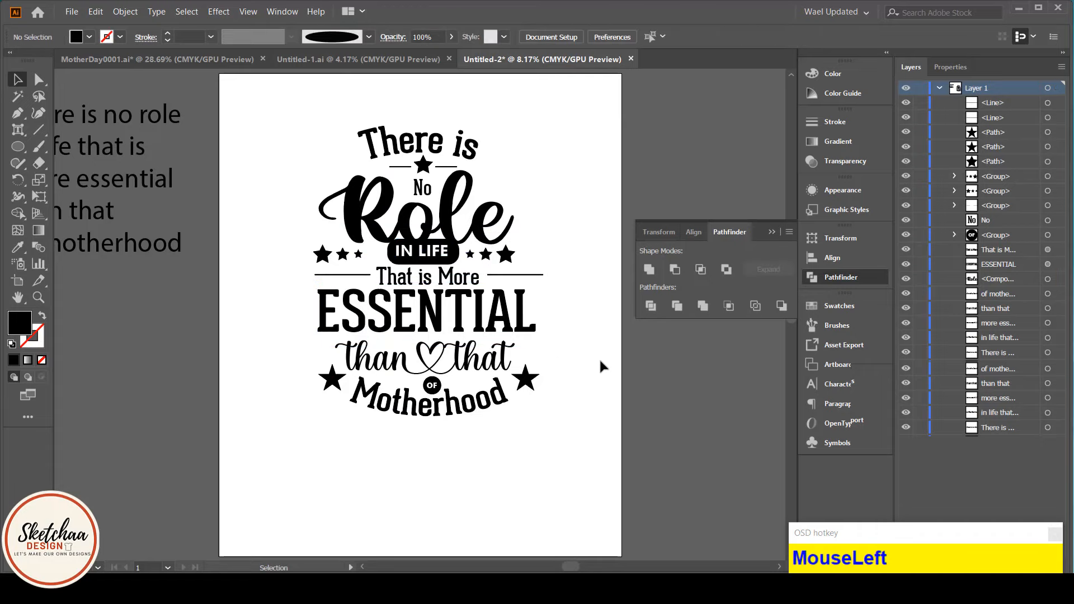
Create a 10 px offset path with miter joins around Role and cut the offset outline to the clipboard.
click(436, 215)
click(125, 11)
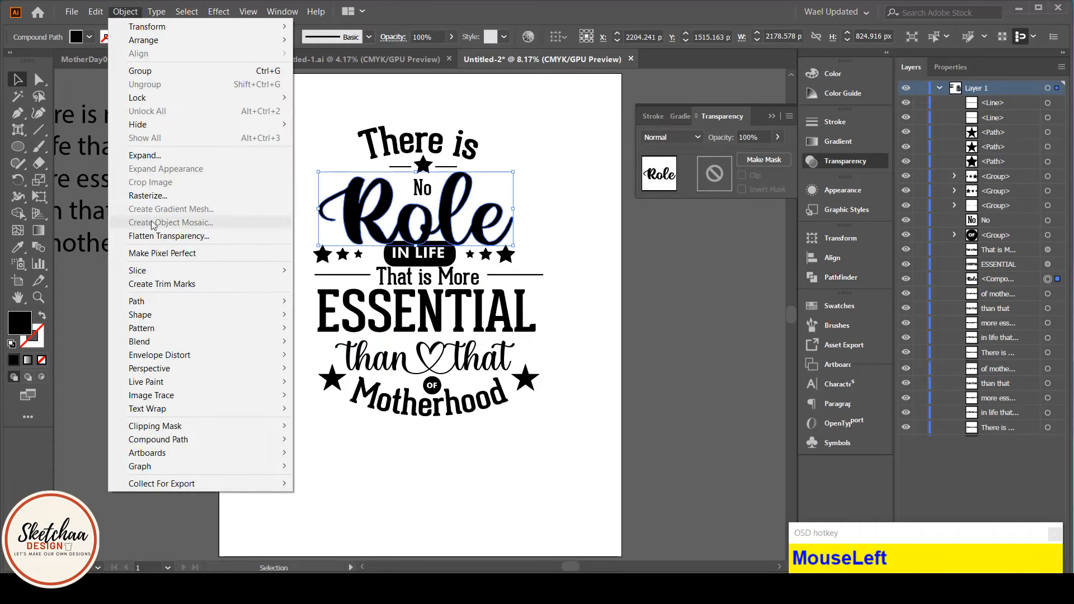
mouse_move(168, 302)
click(327, 346)
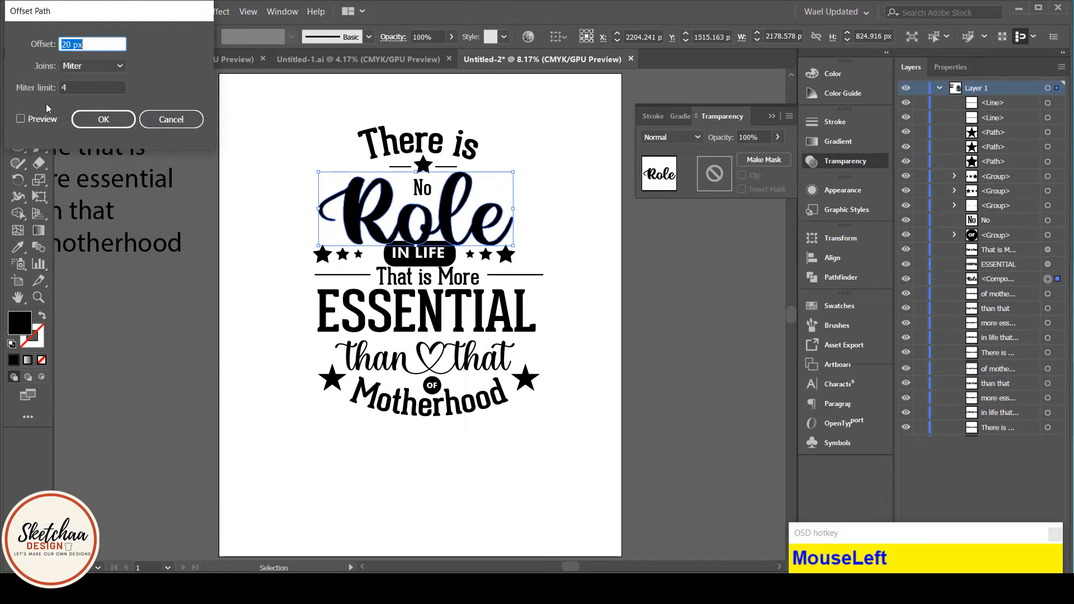
click(21, 119)
double_click(59, 45)
text(10)
click(104, 119)
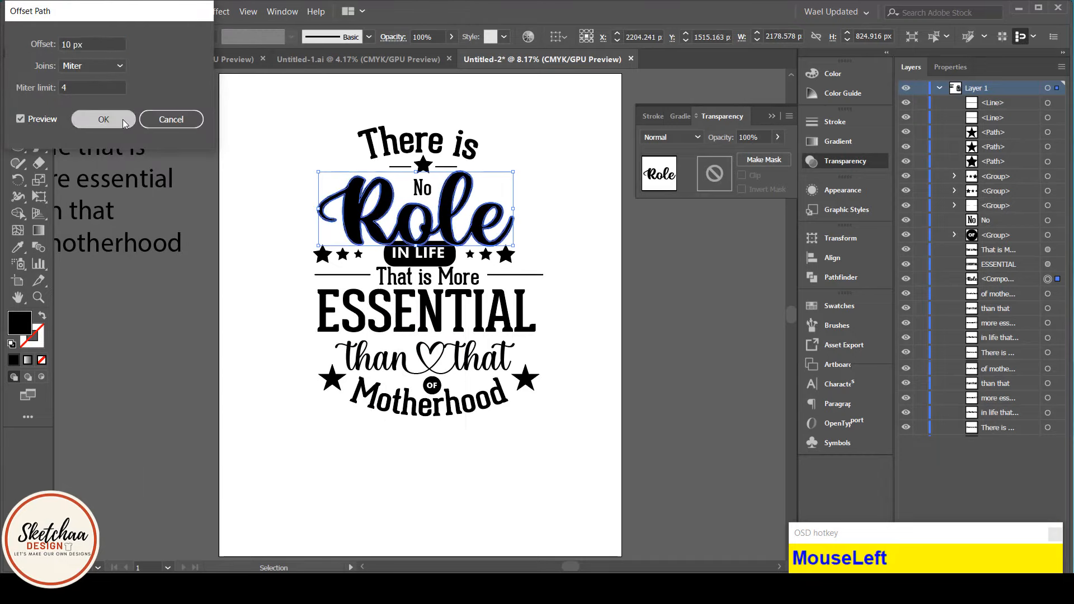
key(ctrl+x)
Add an opacity mask with Clip off to the IN LIFE badge and paste the offset Role outline in front inside it.
click(419, 253)
click(763, 160)
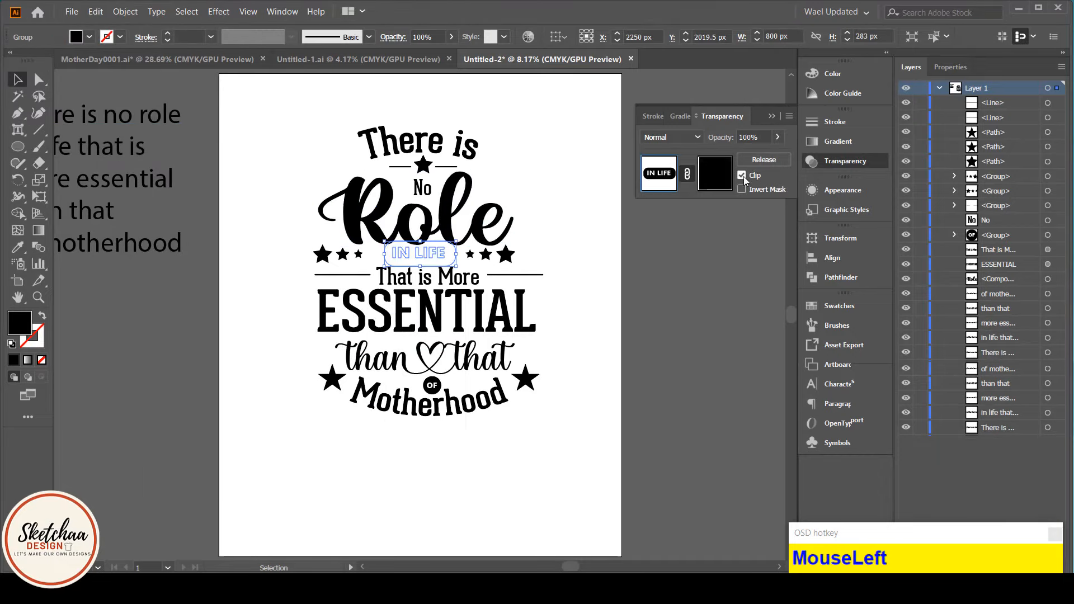
click(742, 175)
click(715, 178)
key(ctrl+f)
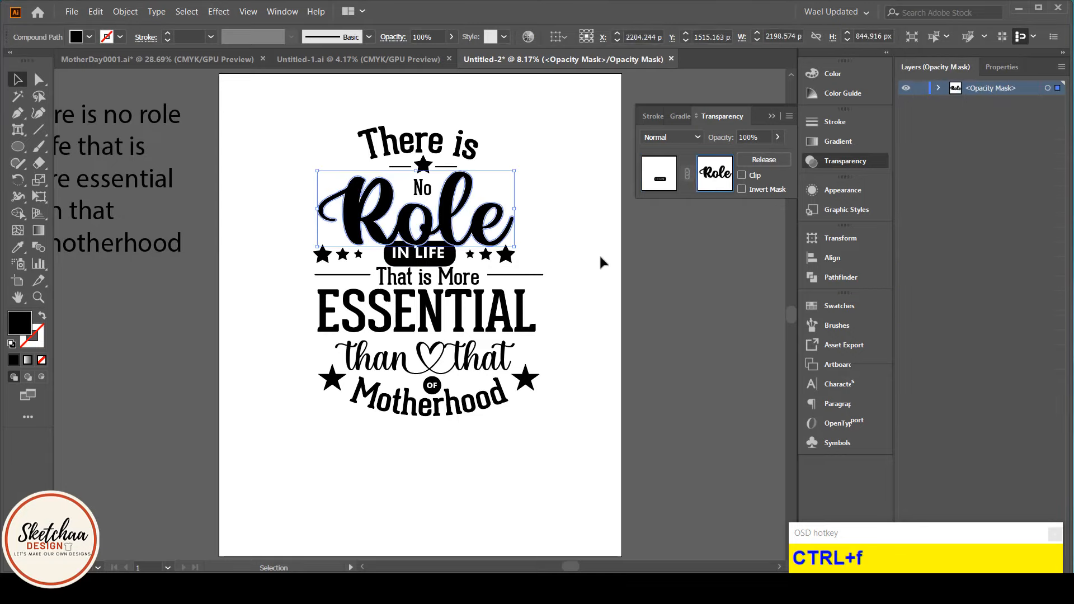
click(666, 178)
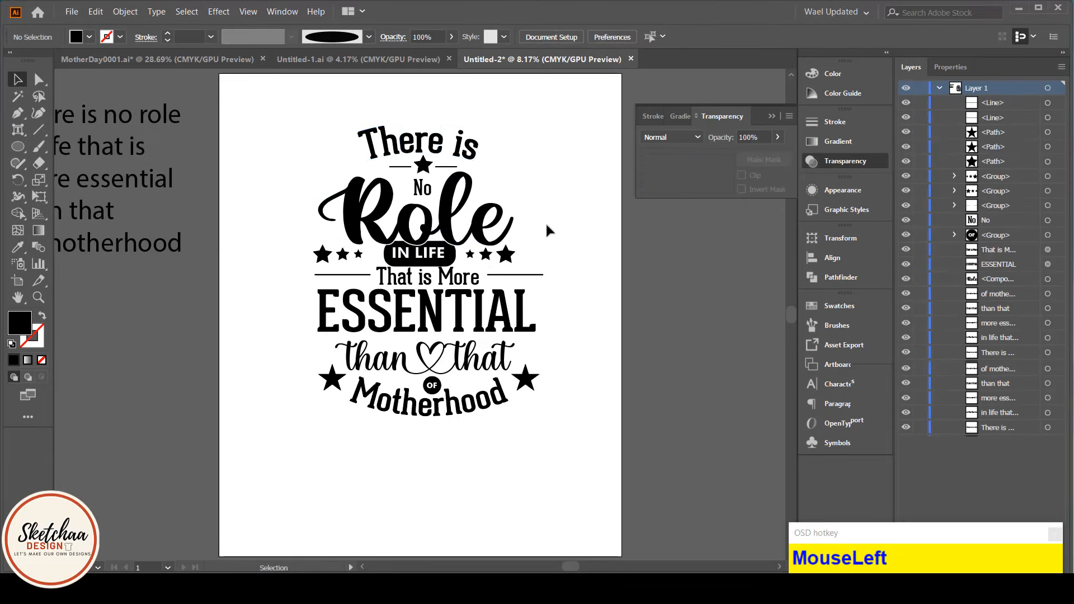
Group the two sets of three stars flanking IN LIFE and apply horizontal center alignment to the group.
click(506, 254)
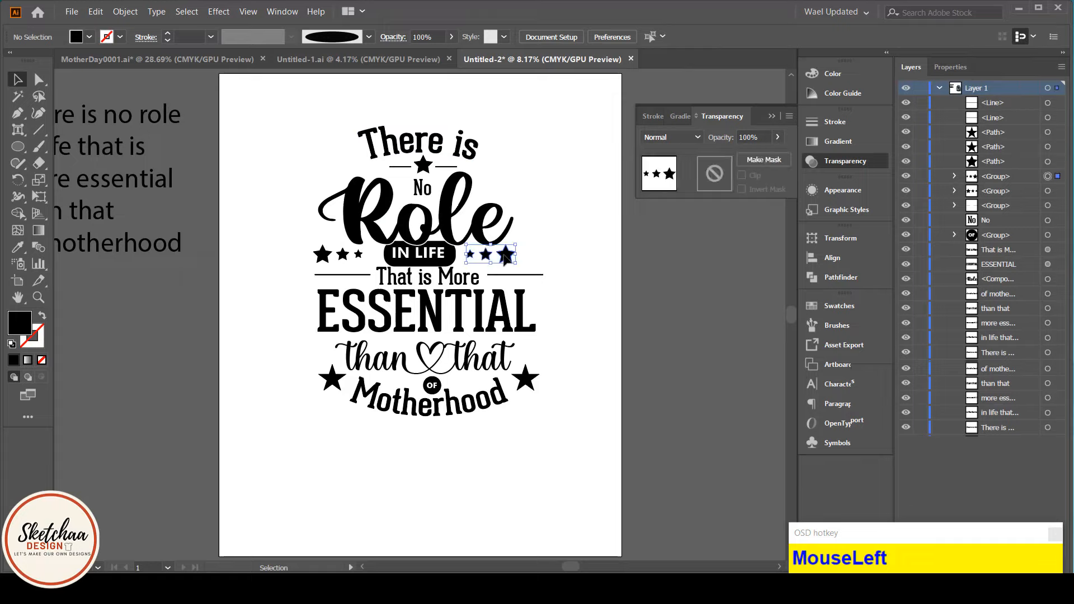
shift+click(346, 257)
key(ctrl+g)
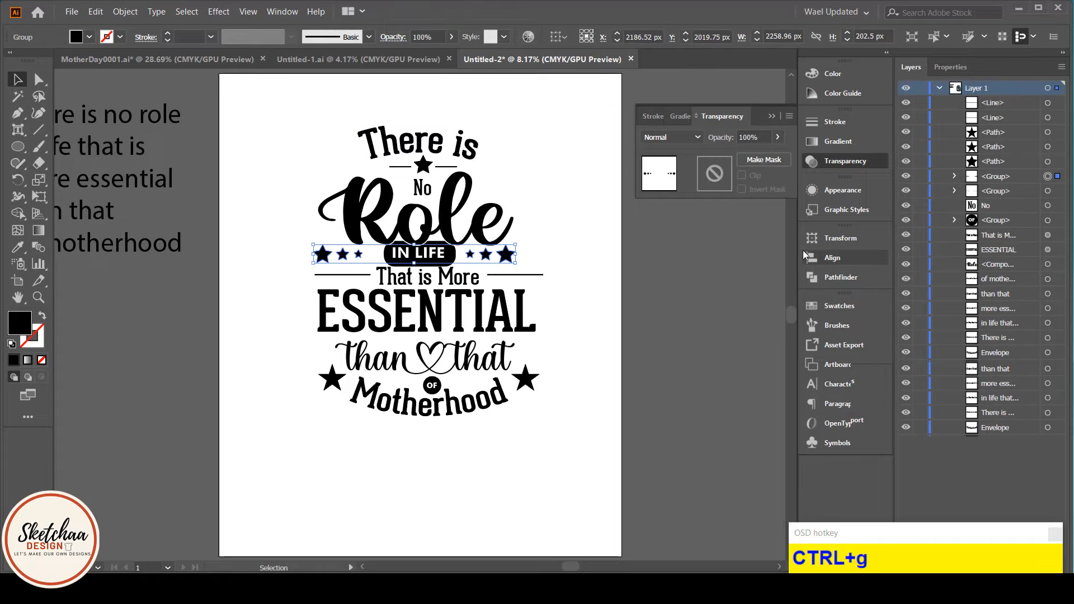
click(832, 257)
click(674, 269)
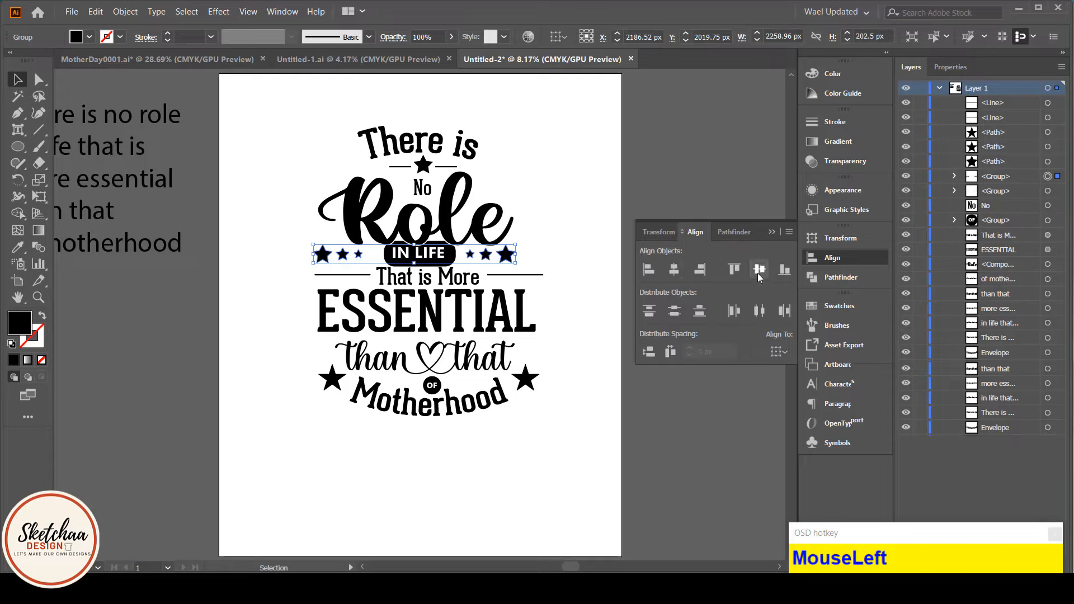
click(538, 435)
Group the two lines beside "That is More", and group the two large stars flanking Motherhood.
click(515, 275)
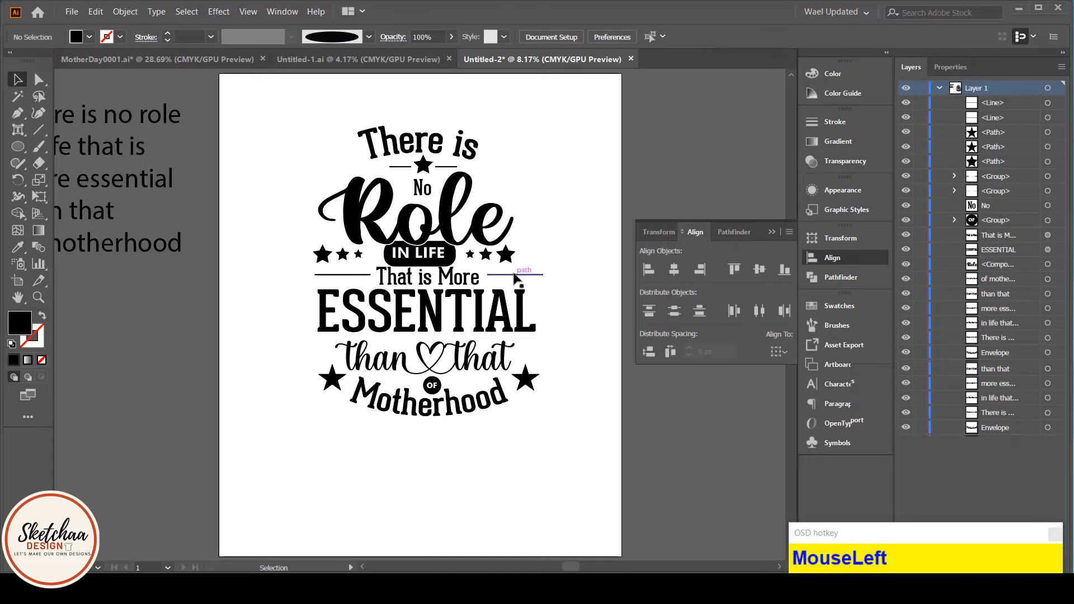
shift+click(358, 275)
key(ctrl+g)
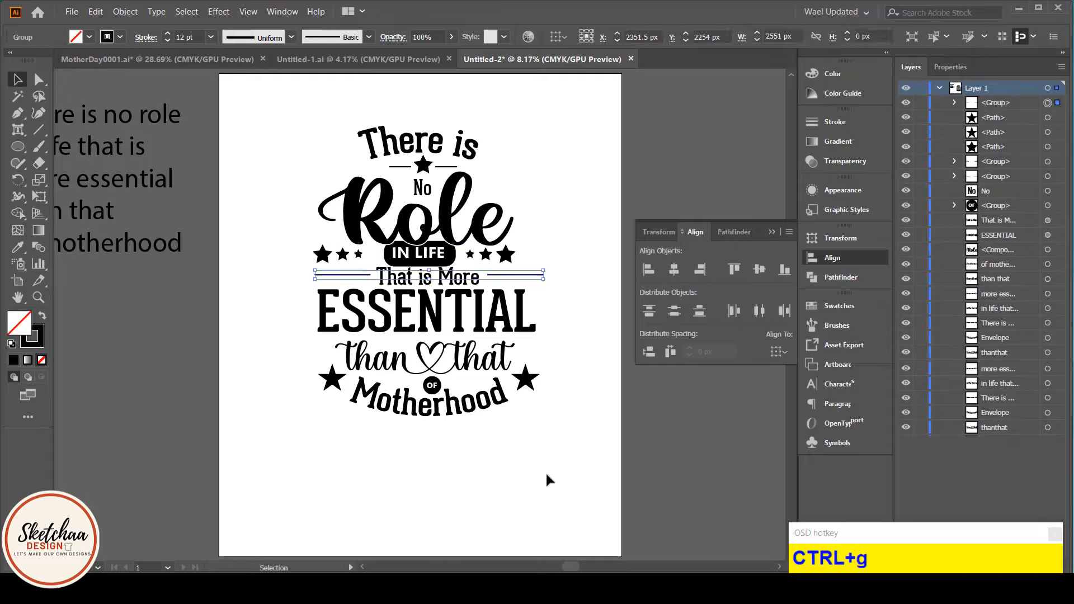
click(526, 379)
shift+click(333, 379)
key(ctrl+g)
click(420, 492)
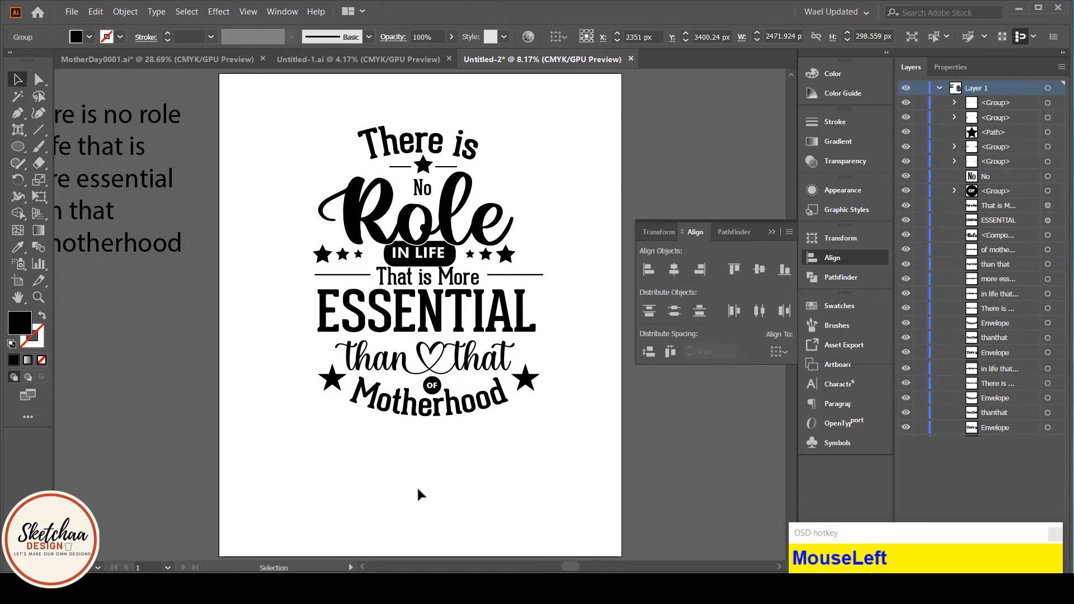
Group Role with the IN LIFE badge, and align everything from "No" down to Motherhood on a common horizontal center.
click(445, 266)
shift+click(358, 212)
key(ctrl+g)
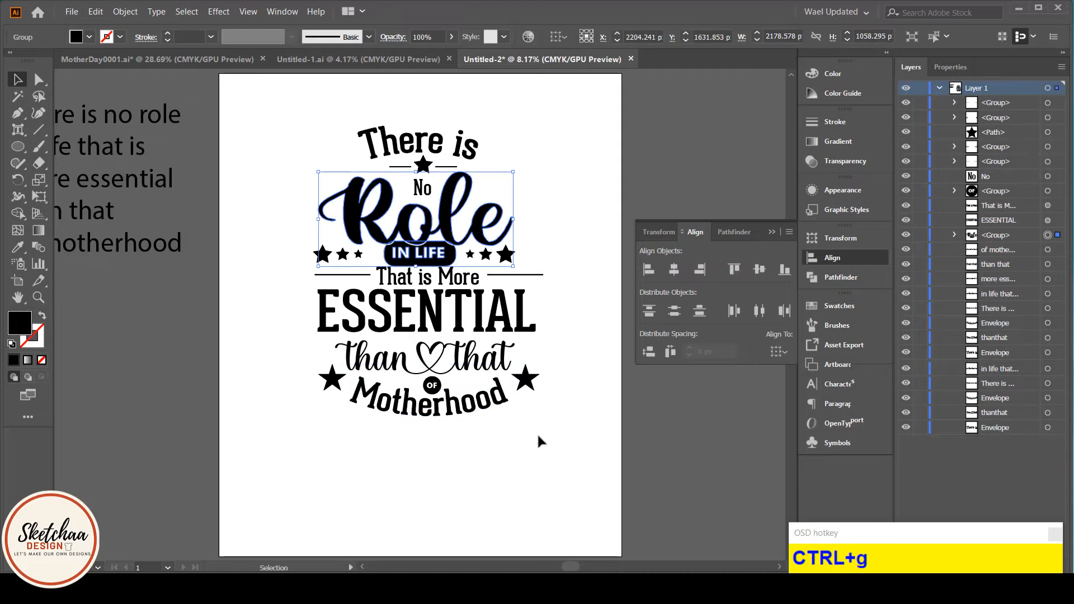
drag(556, 206, 283, 414)
click(674, 270)
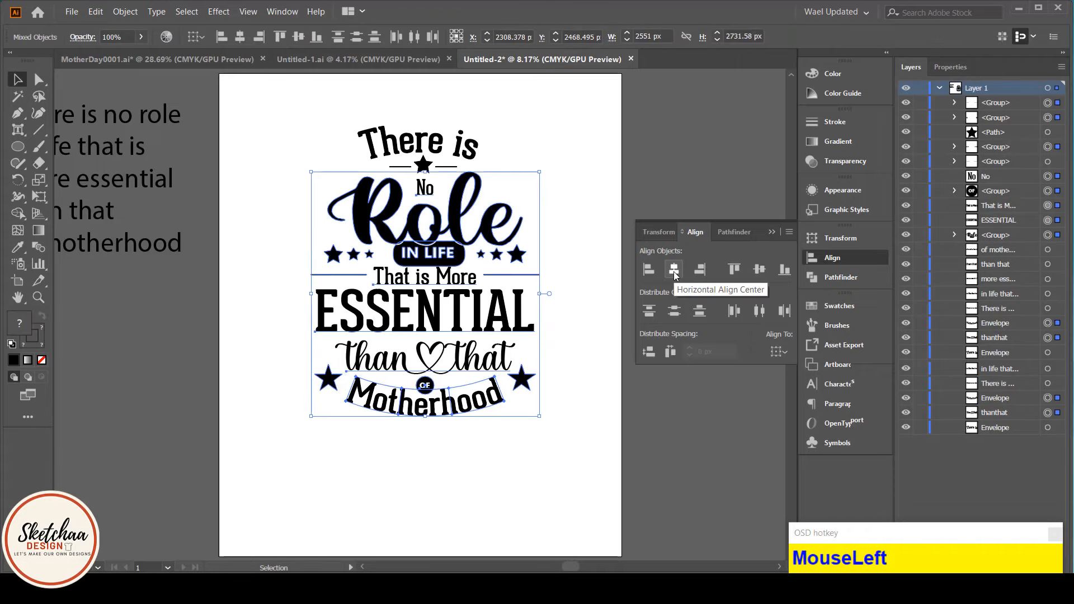
click(516, 472)
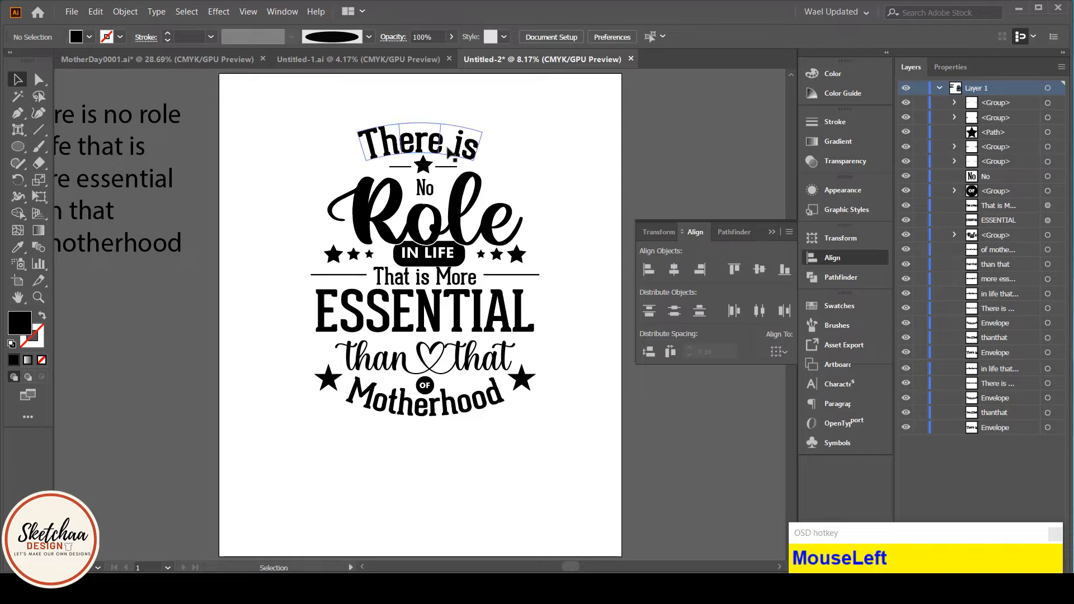
Delete the ellipse around Role, and lower "No" and the star beneath "There is" slightly.
drag(426, 188, 426, 193)
click(527, 150)
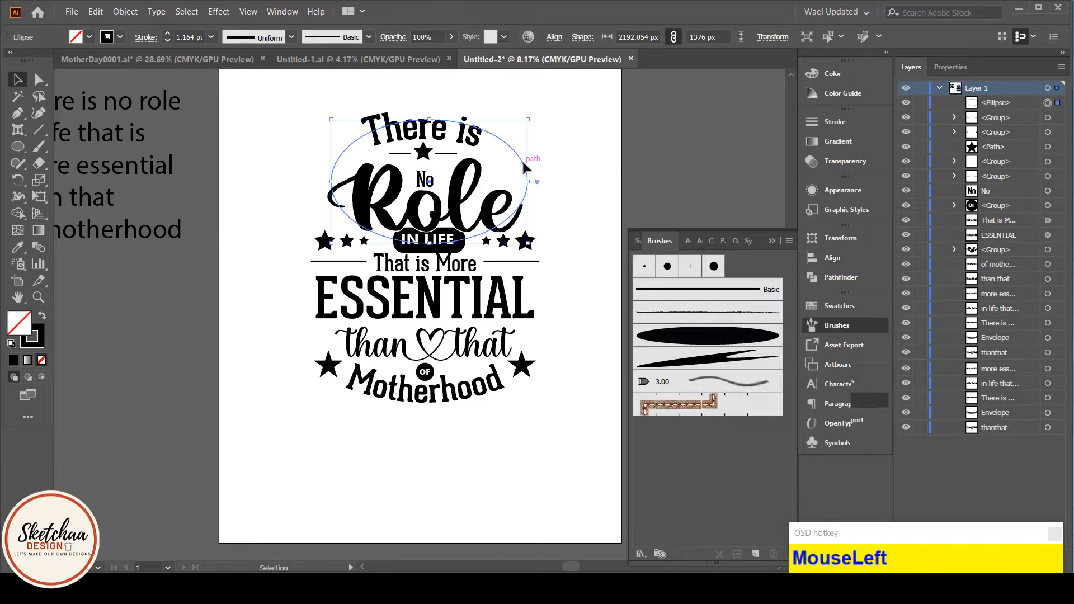
key(Delete)
drag(423, 152, 423, 161)
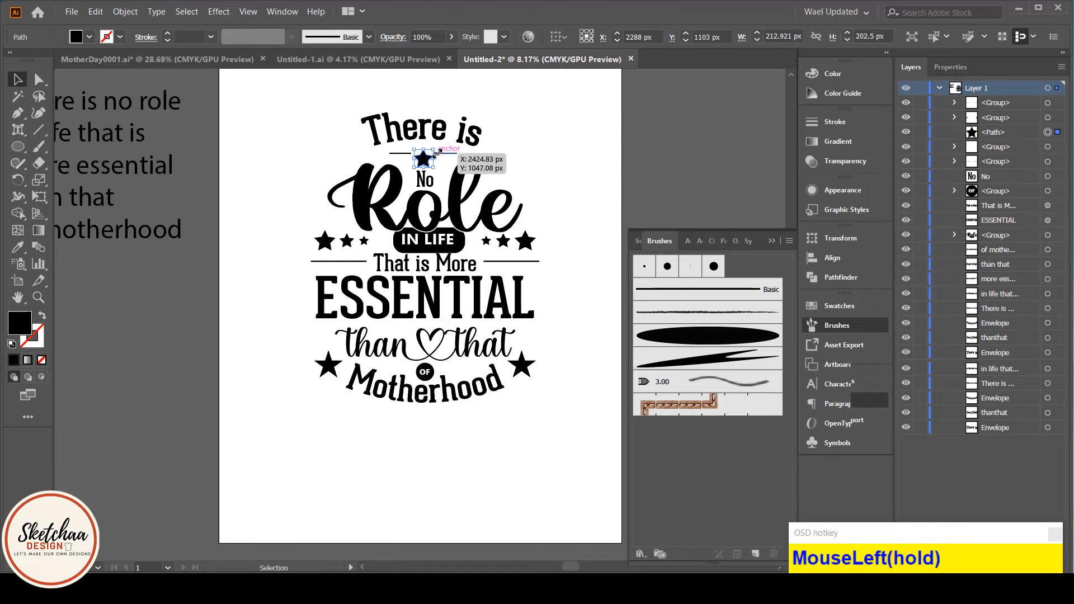
Shrink "There is" and move it and the two short divider lines down closer to the star above "No".
click(446, 137)
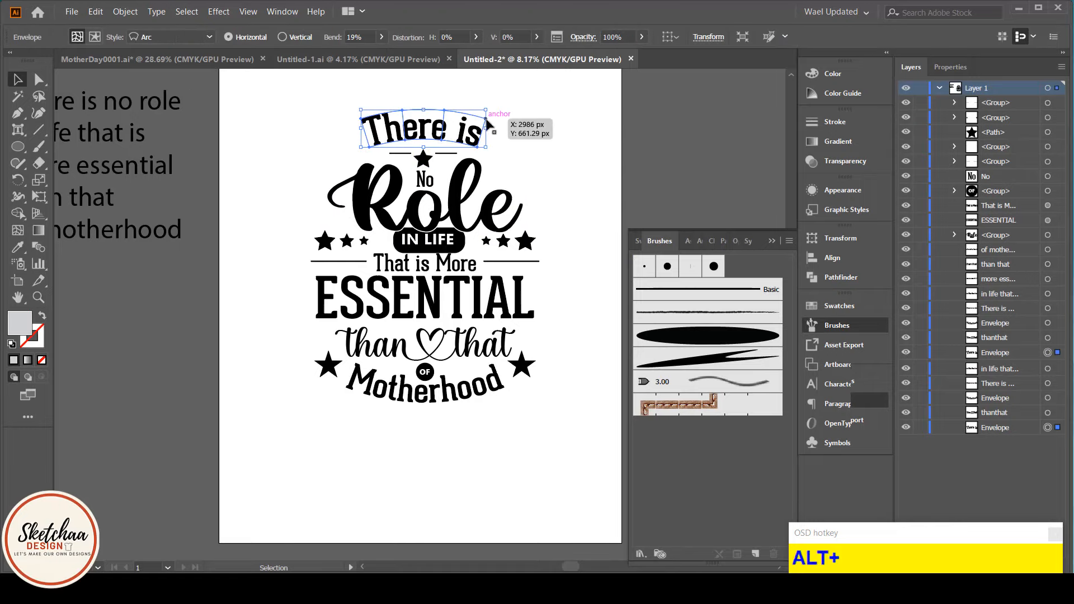
drag(486, 124, 511, 137)
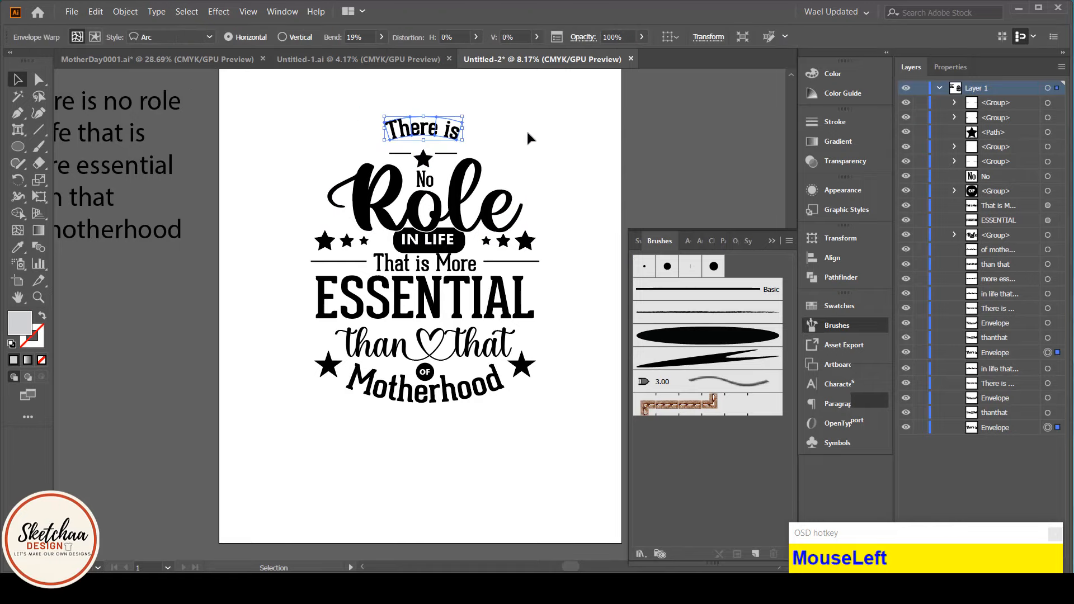
click(543, 134)
click(469, 191)
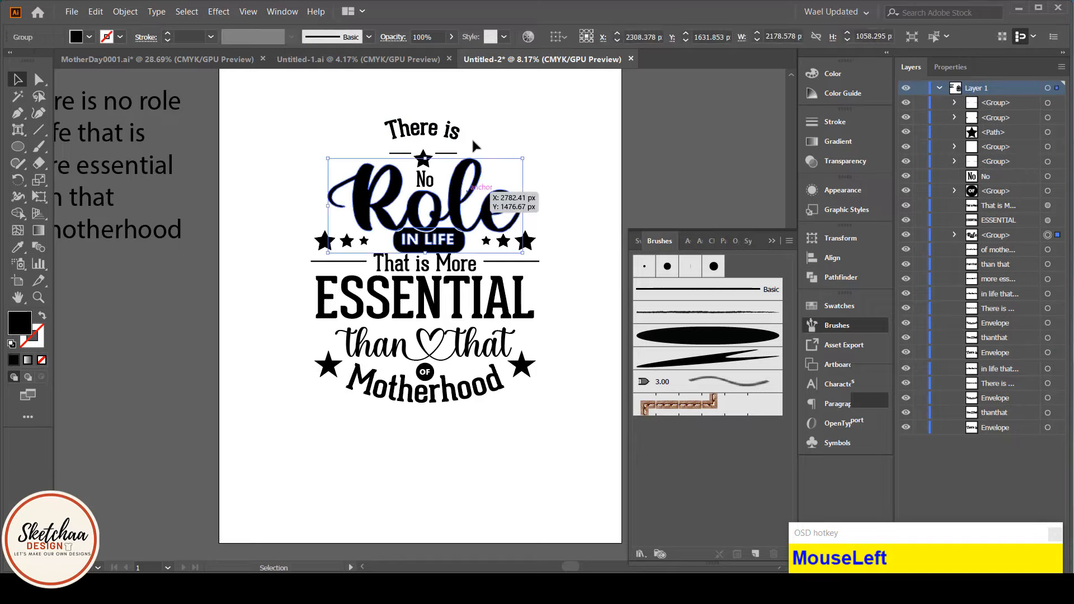
drag(426, 124, 405, 164)
click(541, 132)
click(585, 134)
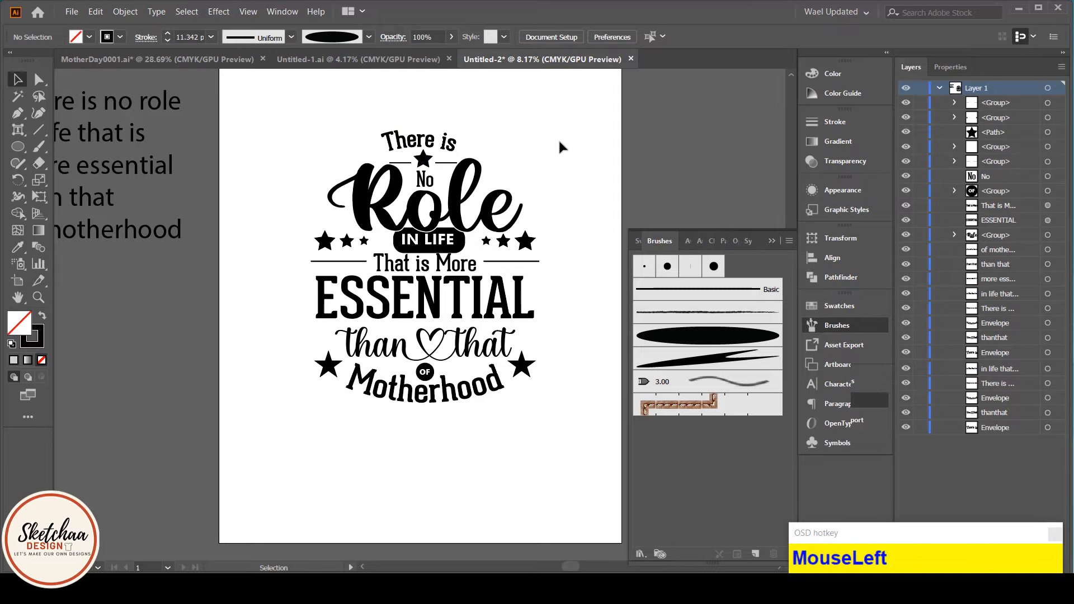
Duplicate Motherhood's flanking star pair up beside "There is", and enlarge "There is" between the copied stars.
drag(330, 364, 334, 149)
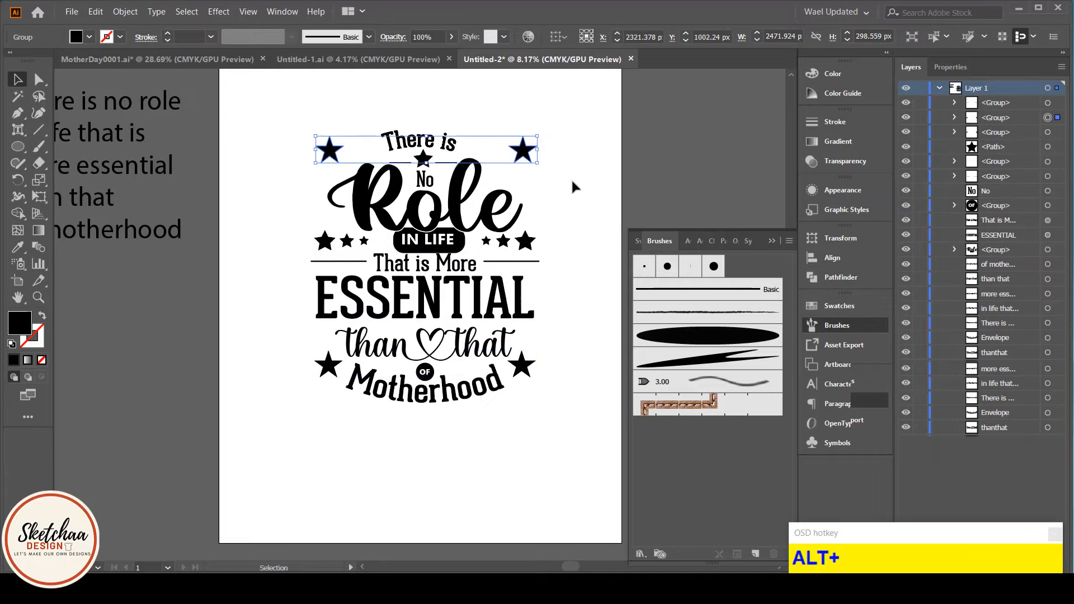
click(570, 178)
click(448, 144)
mouse_move(459, 152)
mouse_down()
mouse_move(501, 173)
mouse_move(449, 136)
mouse_up()
click(537, 197)
click(569, 207)
click(565, 191)
Delete the small star above "No" and move "No" up into the gap between the two short divider lines.
click(424, 159)
key(Delete)
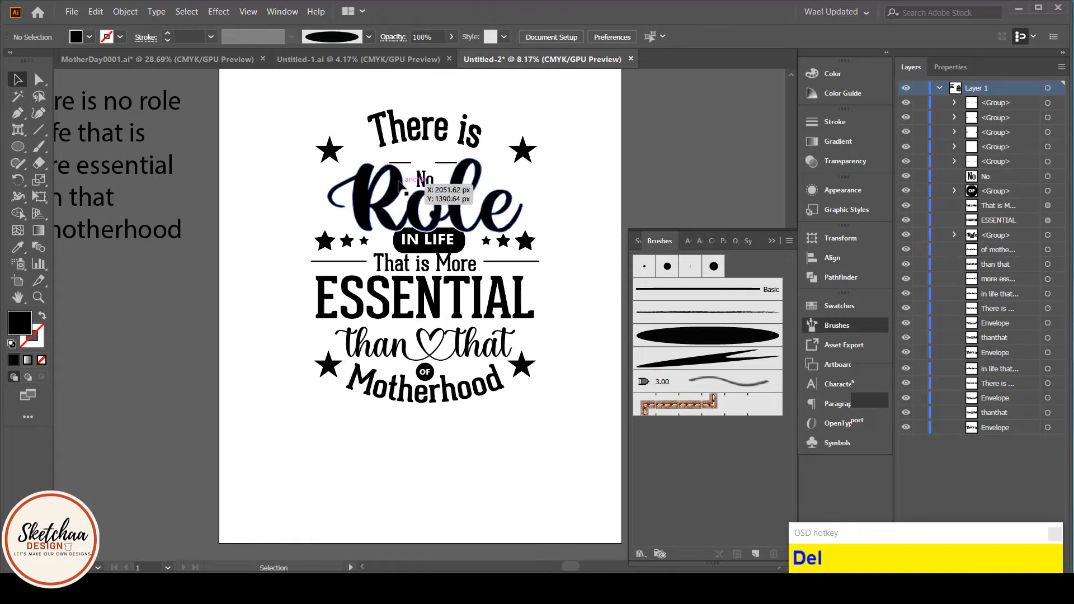
click(425, 180)
drag(424, 179, 426, 162)
click(579, 190)
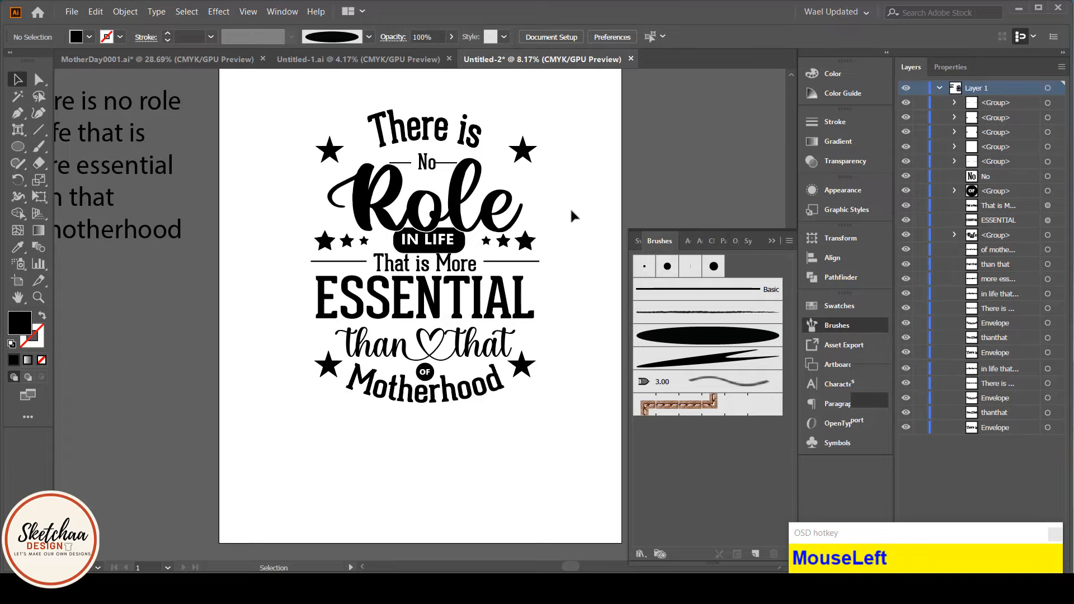
Enlarge "Role" together with its "IN LIFE" badge, and lower the row of small stars beside the badge slightly.
click(473, 211)
drag(522, 253, 543, 263)
click(587, 311)
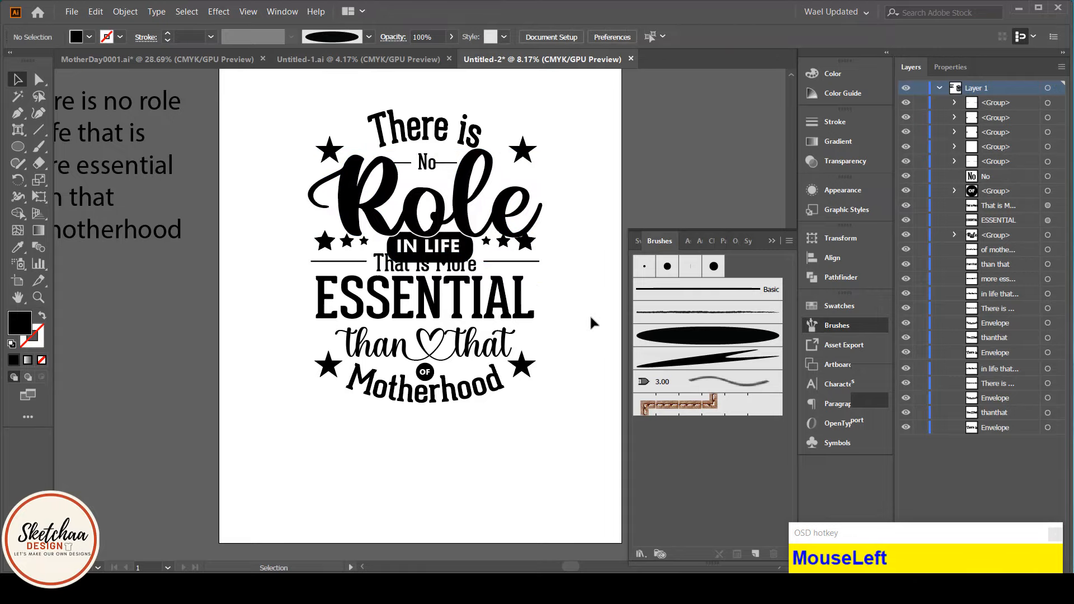
scroll(591, 318, up, 1)
drag(517, 276, 518, 283)
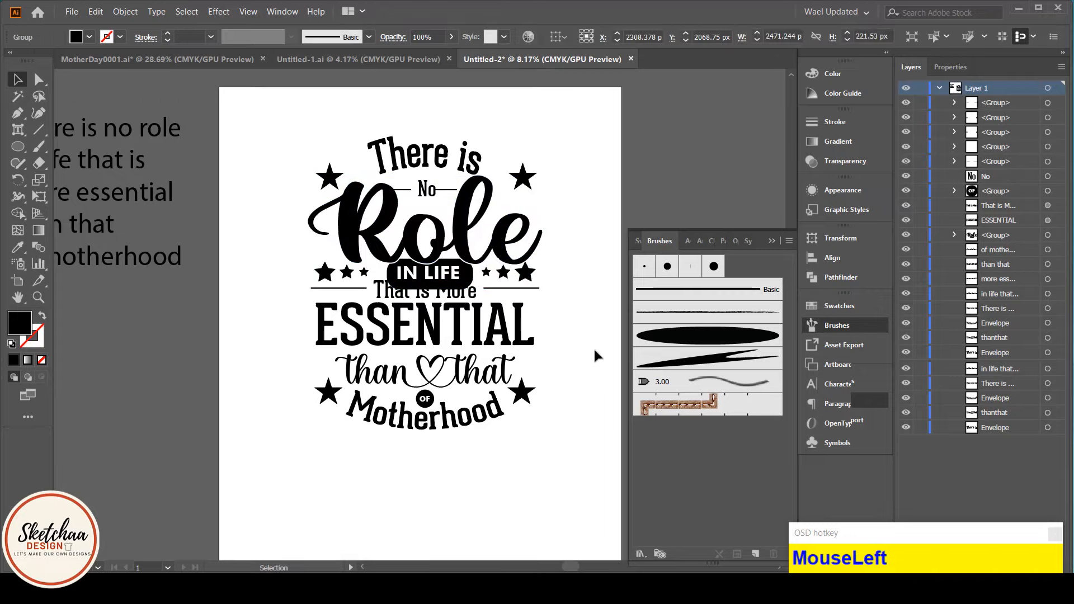
click(595, 351)
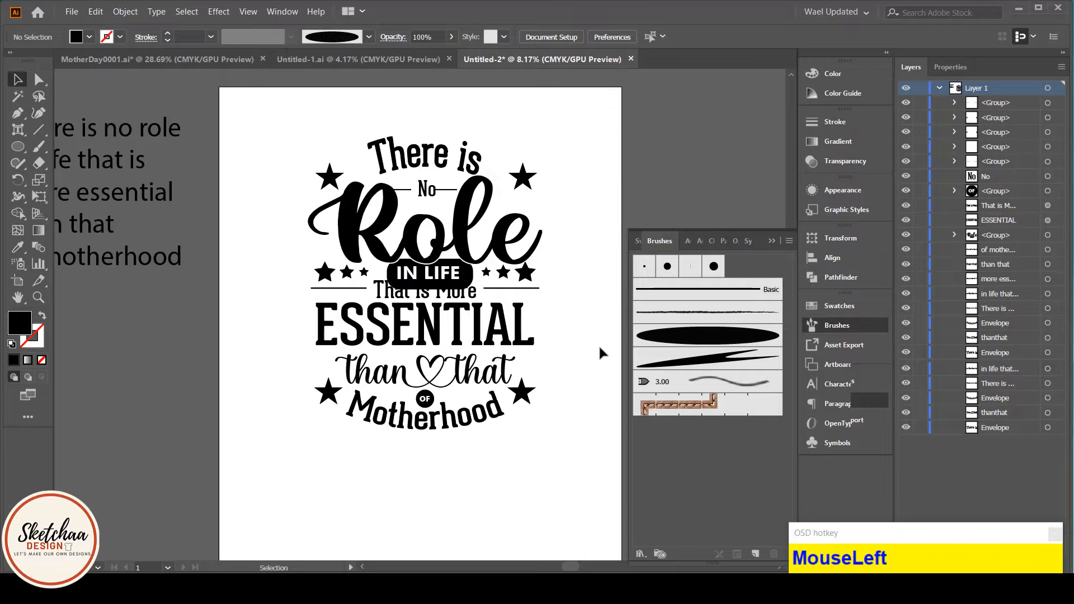
scroll(598, 344, up, 8)
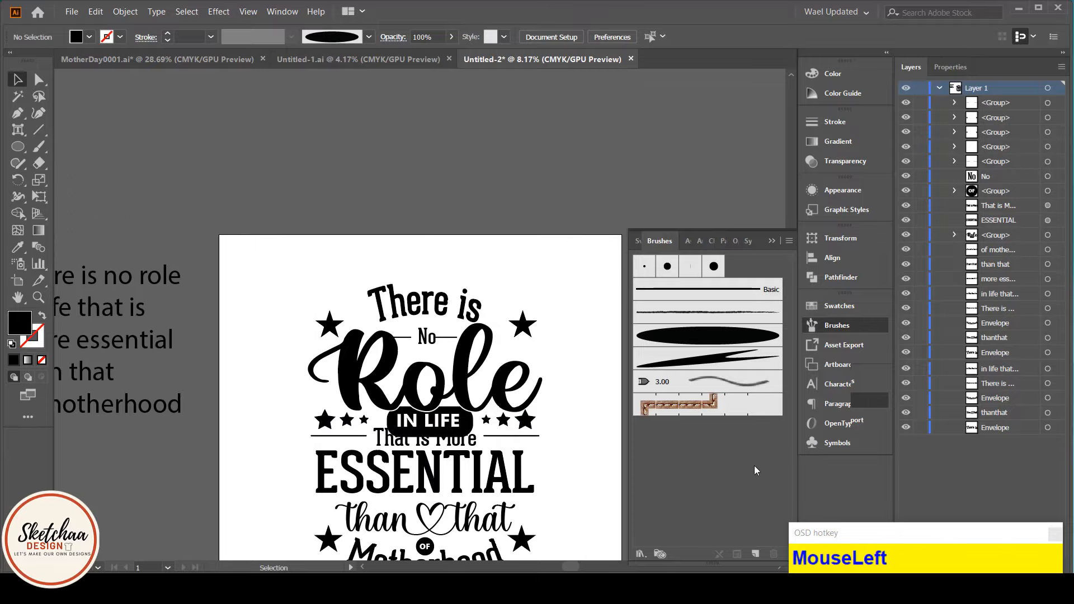
scroll(575, 391, down, 9)
Move all wording below the "IN LIFE" badge down clear of it, and lower the long divider lines and star row to match.
drag(514, 272, 317, 428)
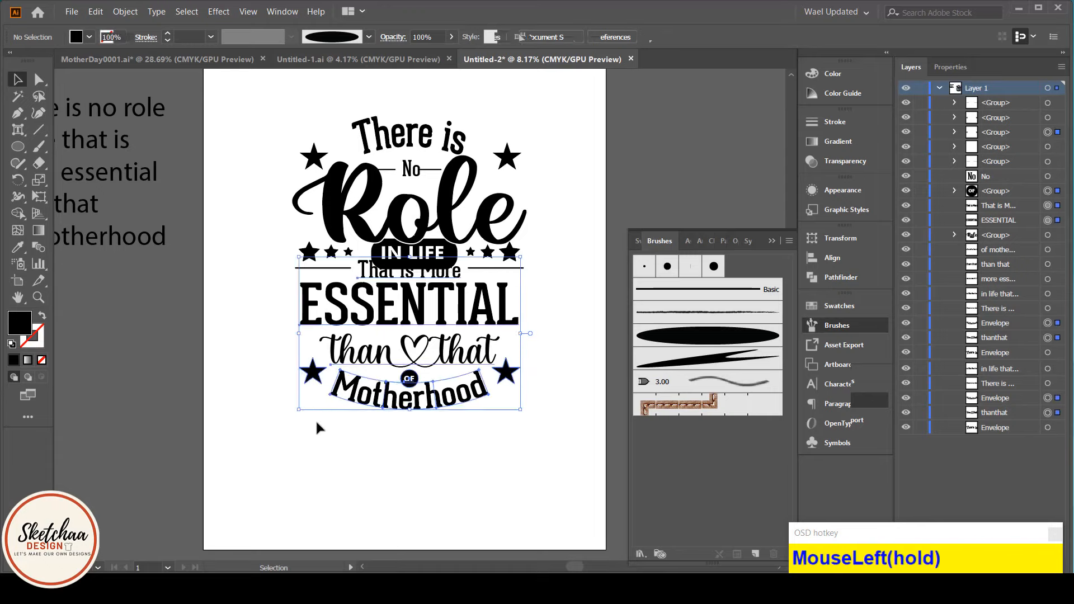
drag(412, 406, 411, 315)
click(212, 276)
drag(313, 269, 313, 279)
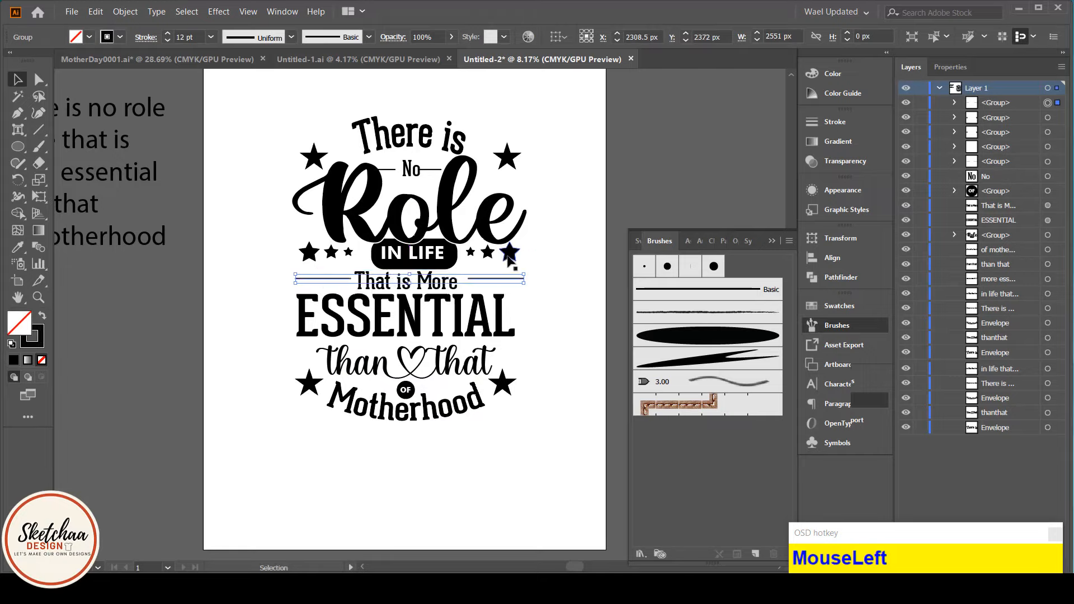
drag(508, 257, 504, 262)
Shift "ESSENTIAL" slightly up and over so it sits centred beneath "That is More".
drag(454, 319, 459, 316)
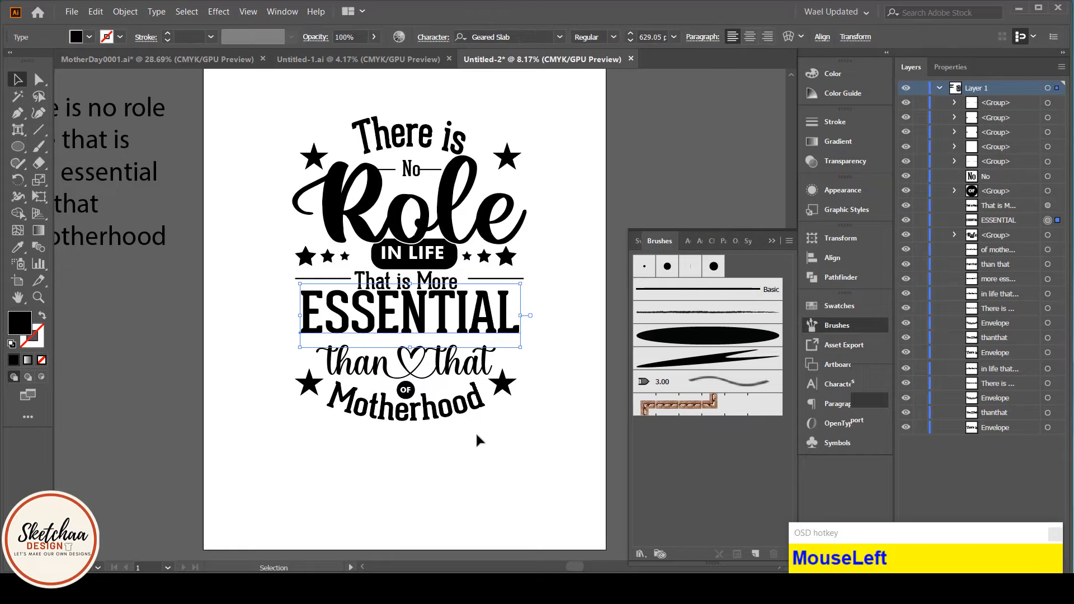
key(ctrl+z)
click(478, 464)
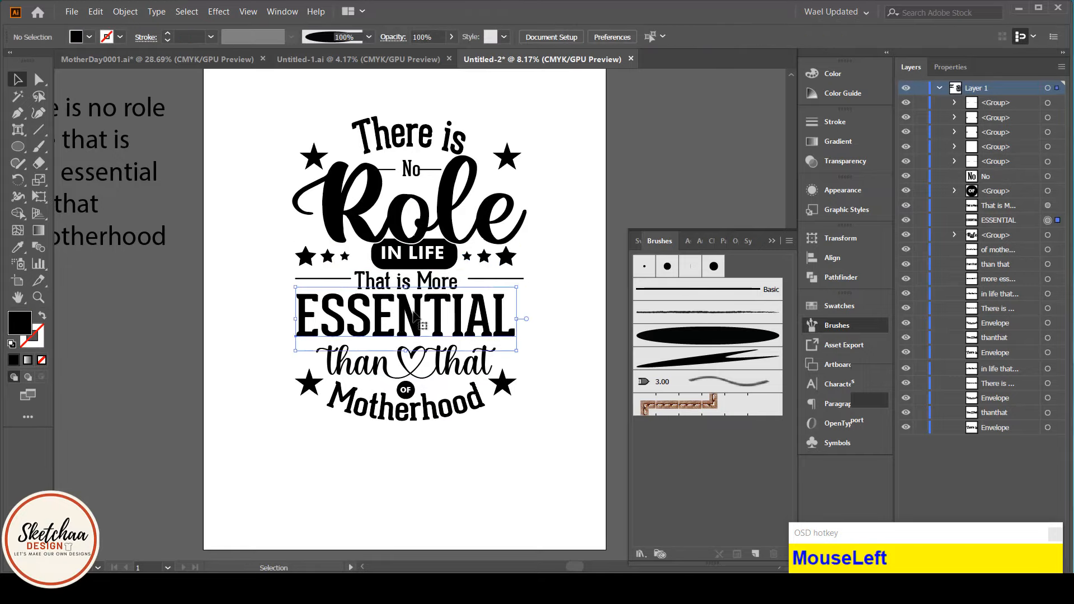
drag(448, 325, 452, 322)
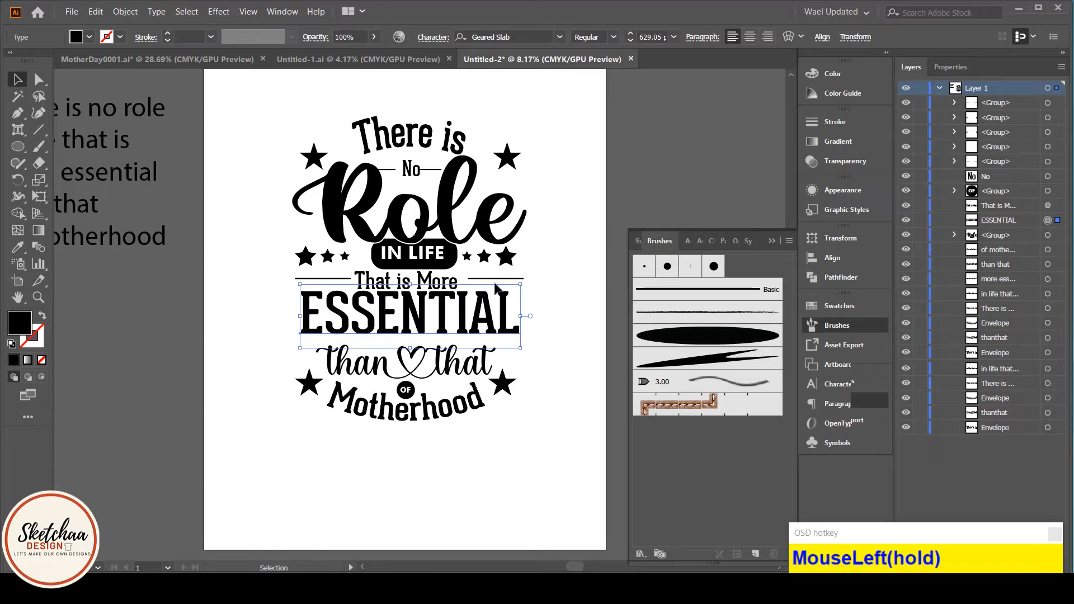
Shrink "That is More" slightly and raise the two long divider lines beside it.
click(451, 291)
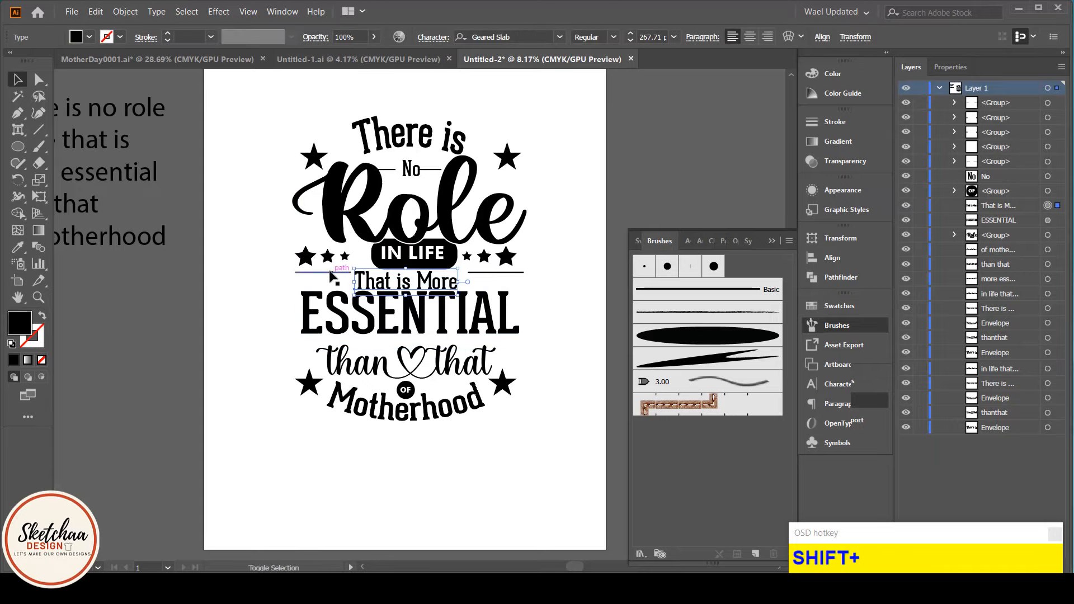
key(shift+space)
key(shift+space)
drag(353, 269, 357, 269)
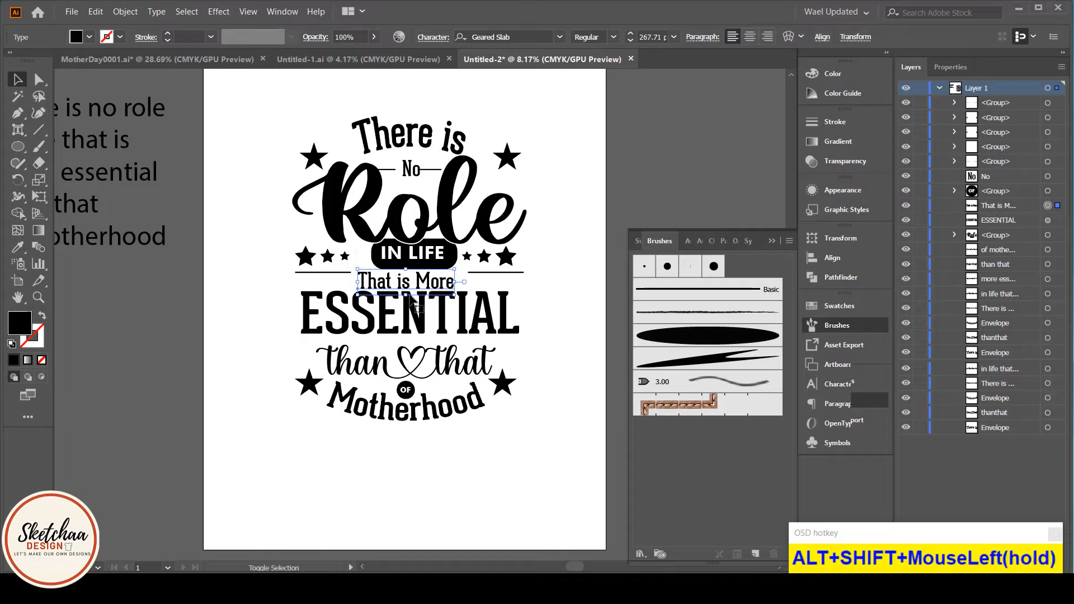
Move "That is More", "ESSENTIAL" and "than that" up to tighten the line spacing.
drag(430, 283, 453, 312)
drag(469, 363, 289, 432)
click(459, 441)
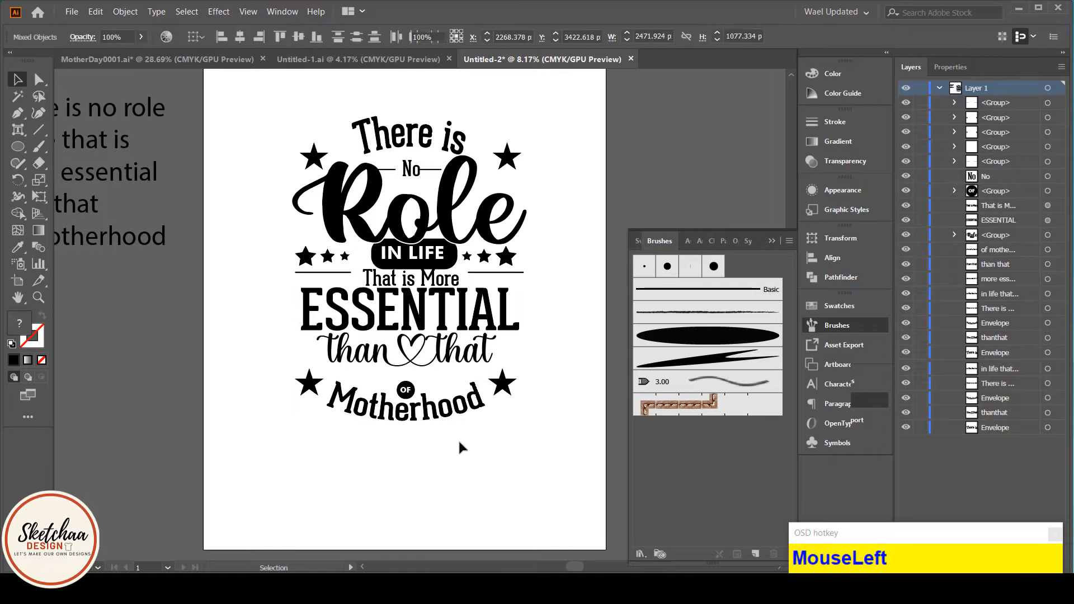
Move the "OF" badge, "Motherhood" and its two flanking stars up beneath "than that" and centre them under it.
drag(405, 392, 410, 379)
drag(436, 410, 453, 404)
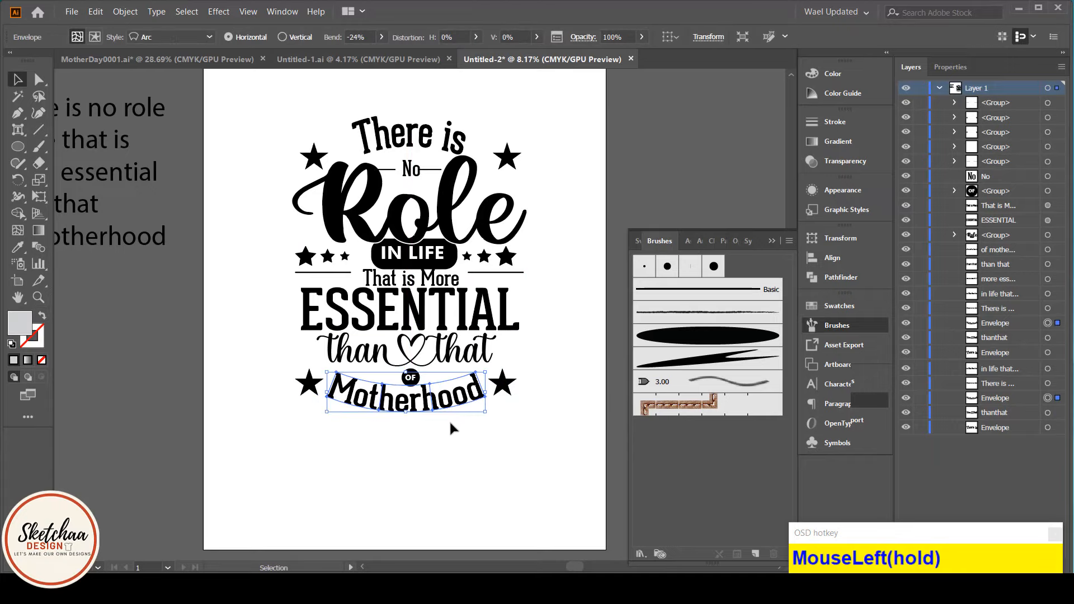
drag(510, 385, 515, 373)
click(520, 437)
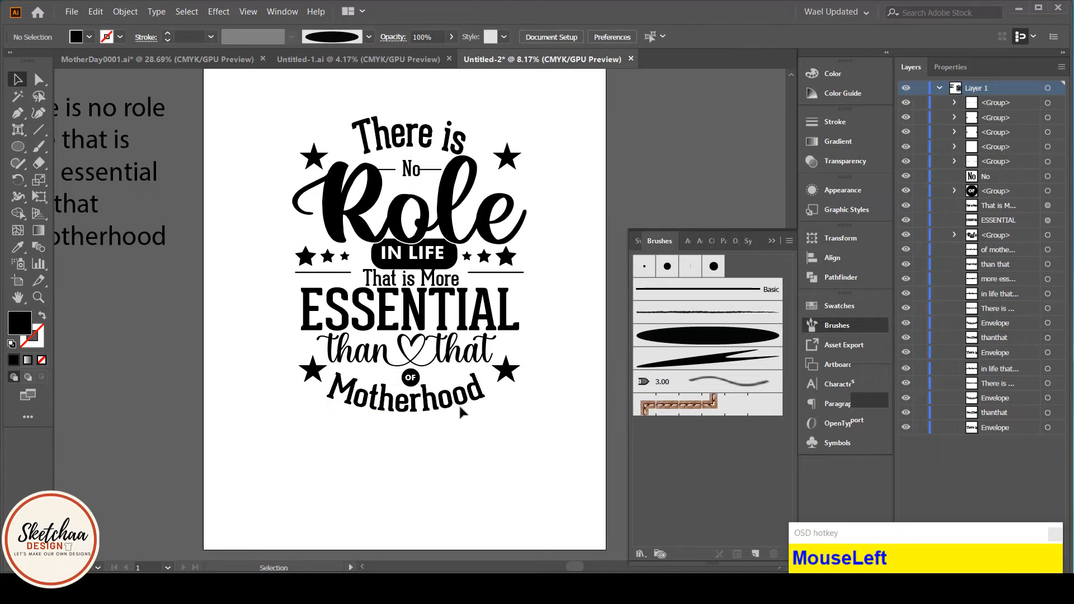
drag(479, 404, 479, 397)
click(474, 460)
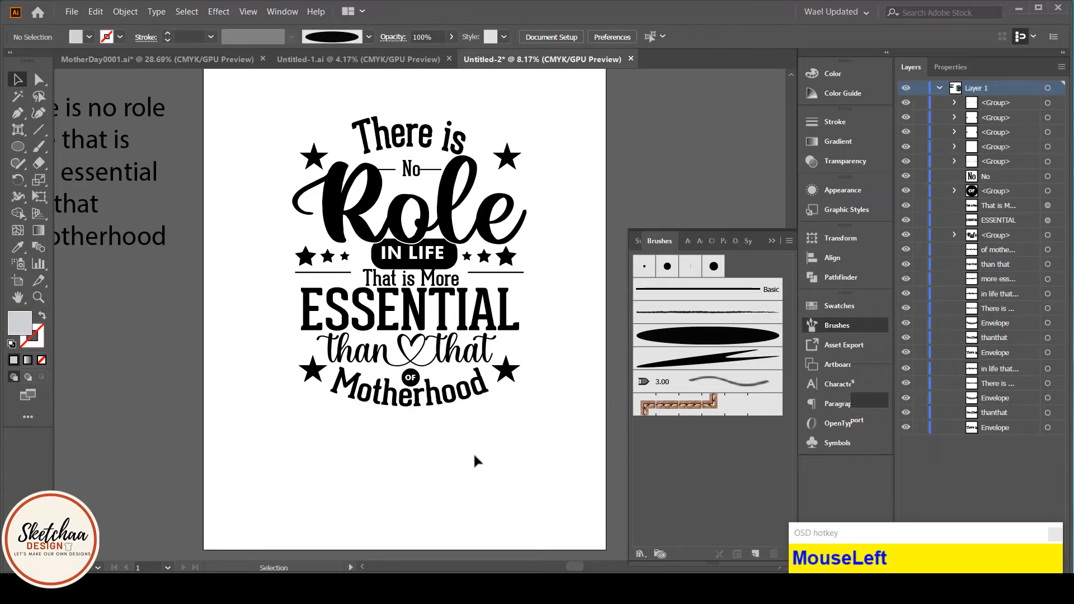
Centre-align all the design elements horizontally, and scale the grouped design up to about 3766 px wide on the artboard.
drag(538, 94, 273, 425)
click(240, 37)
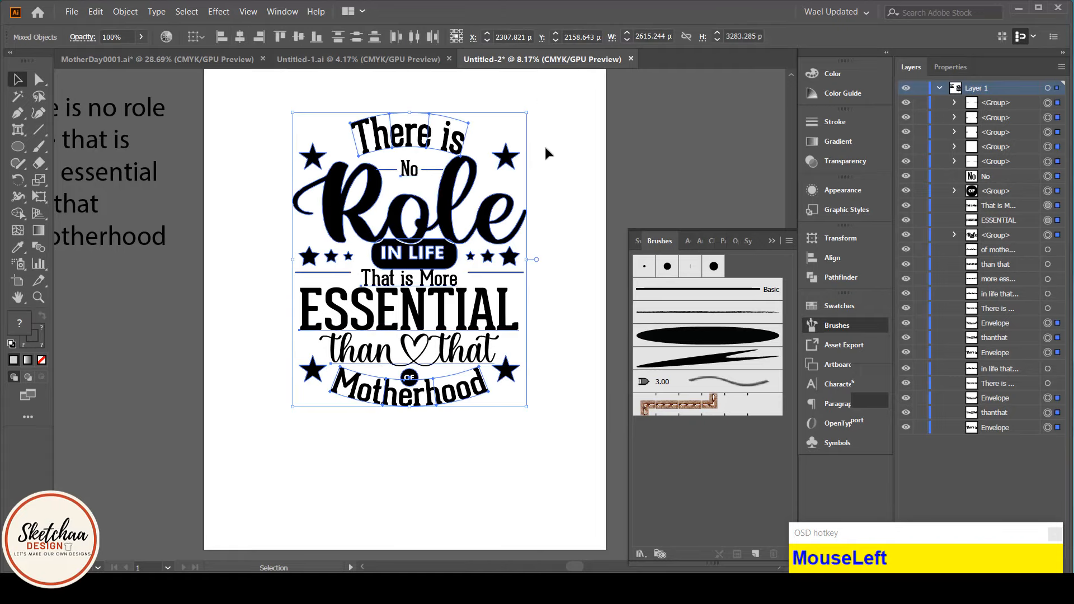
drag(525, 409, 578, 473)
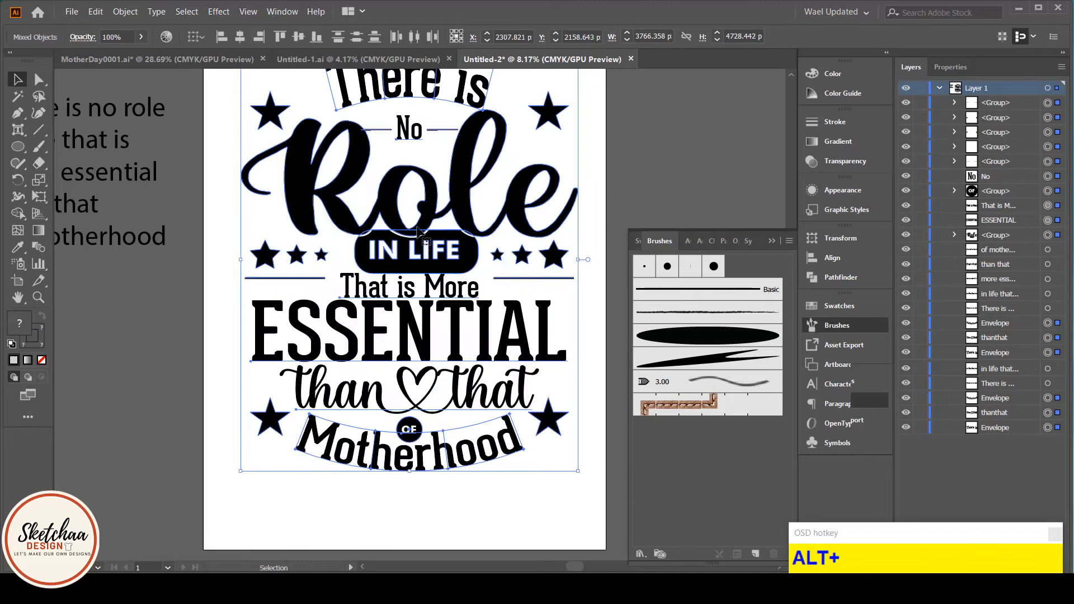
drag(413, 229, 409, 263)
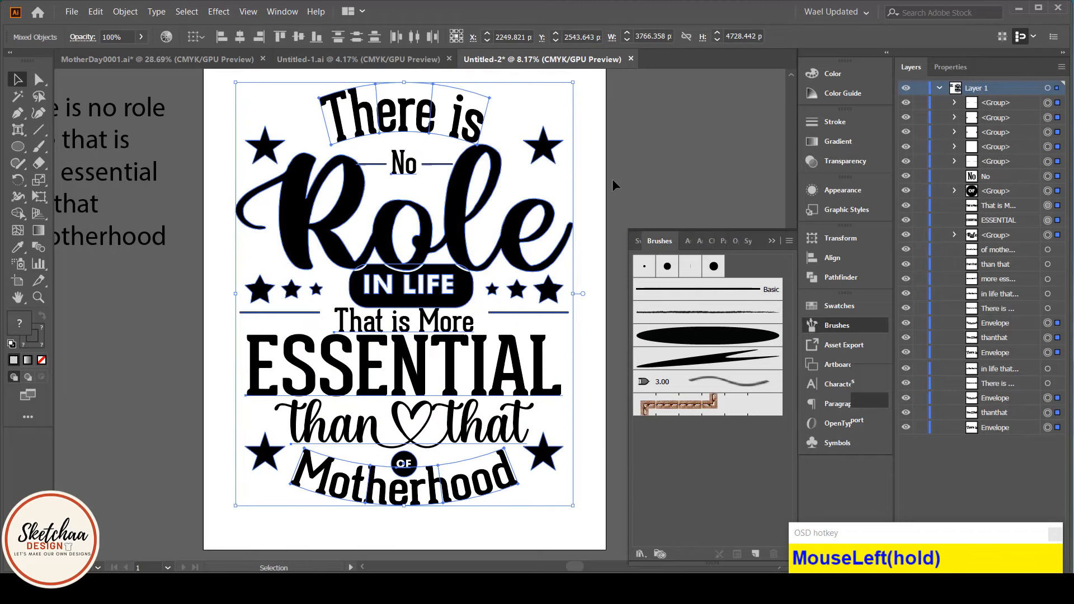
key(ctrl+g)
click(649, 155)
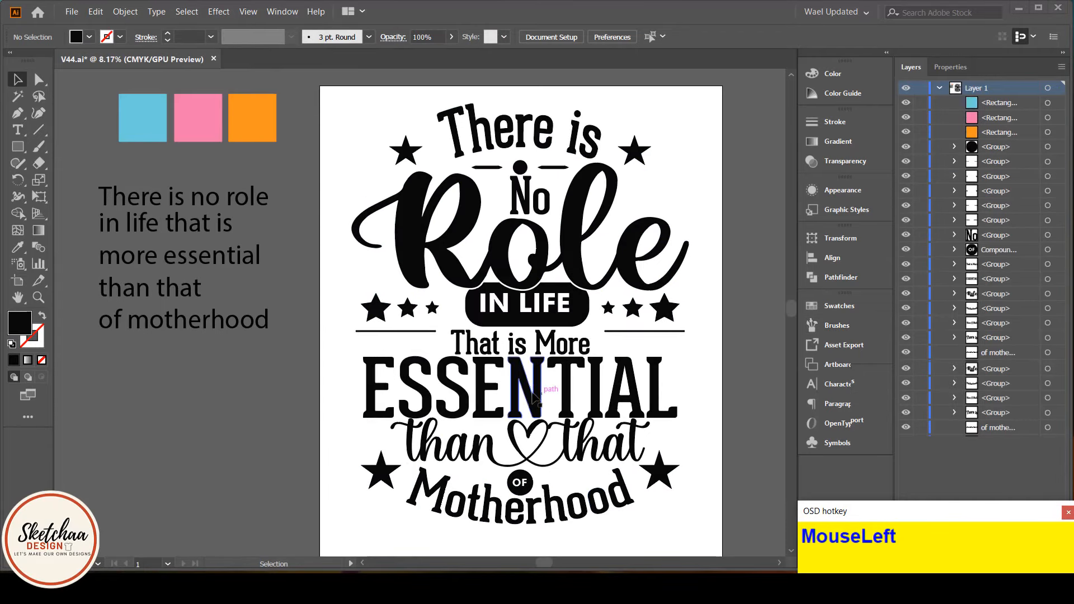
Select the entire quote design in V44.ai and expand its appearance and objects into plain shapes.
click(414, 253)
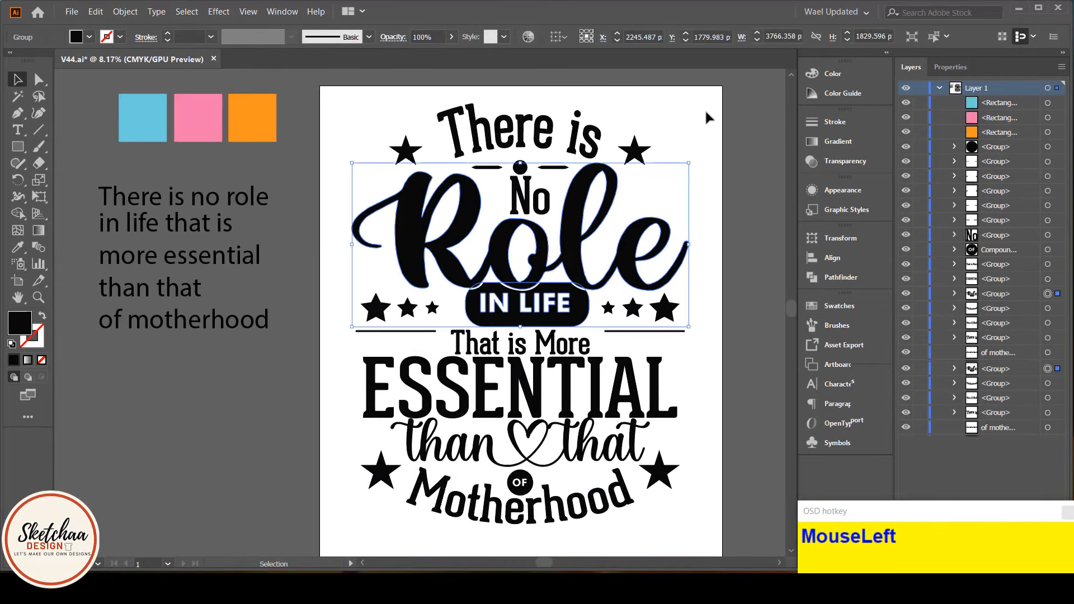
drag(703, 101, 347, 522)
click(125, 11)
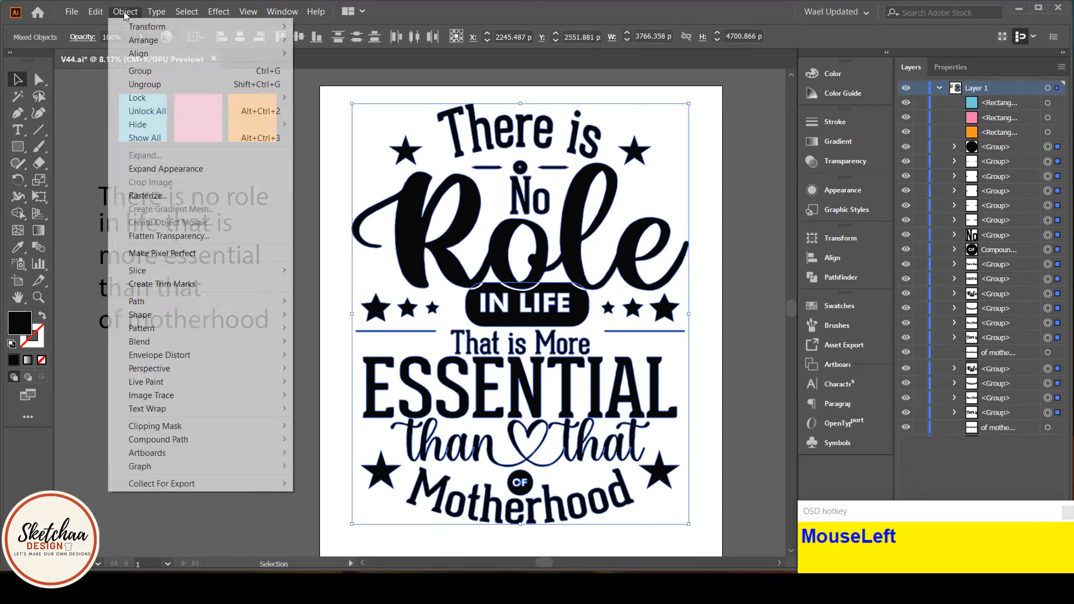
click(166, 169)
click(134, 14)
click(177, 158)
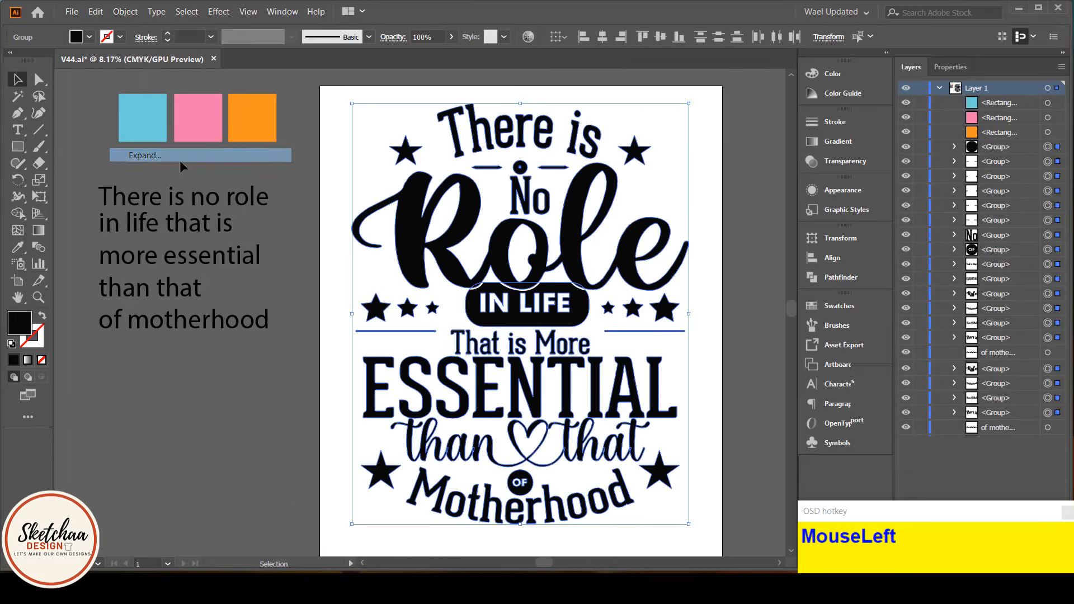
click(301, 397)
Recolour "There is" with the pink sampled from the middle colour square.
click(479, 144)
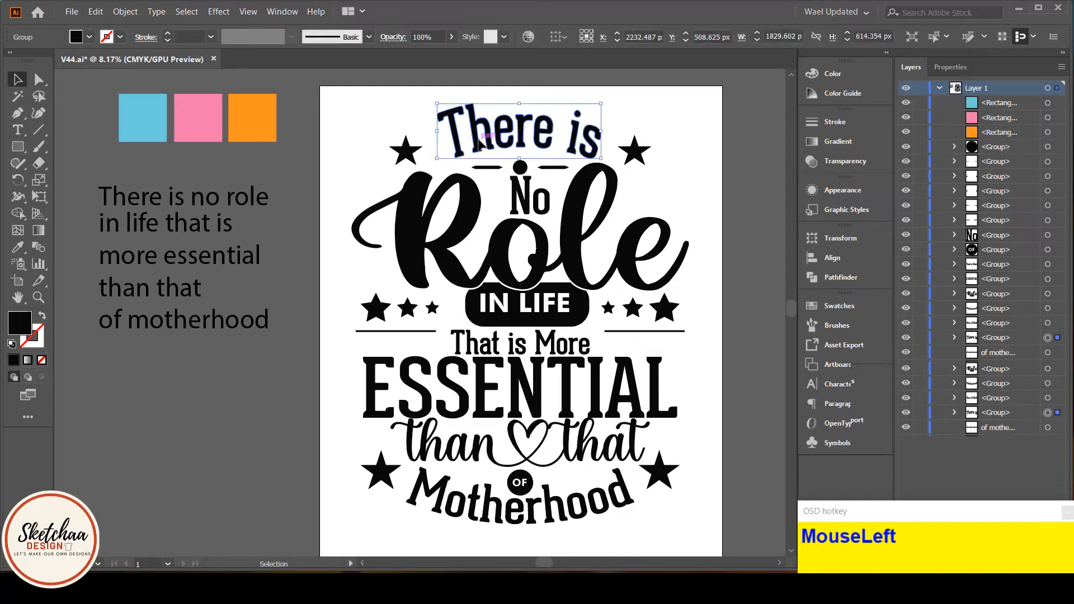
click(18, 247)
click(211, 126)
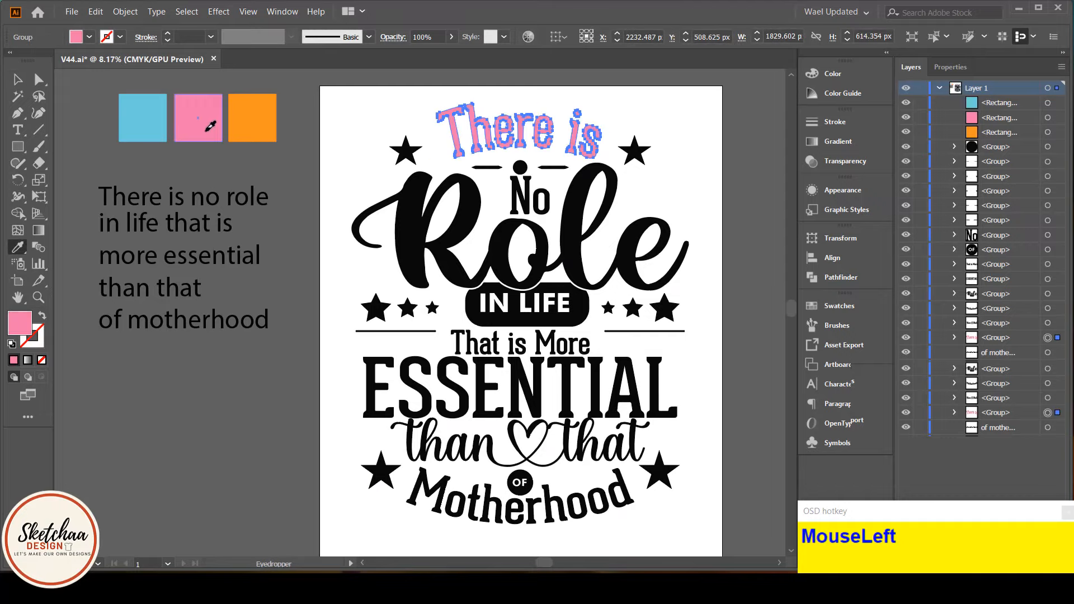
key(v)
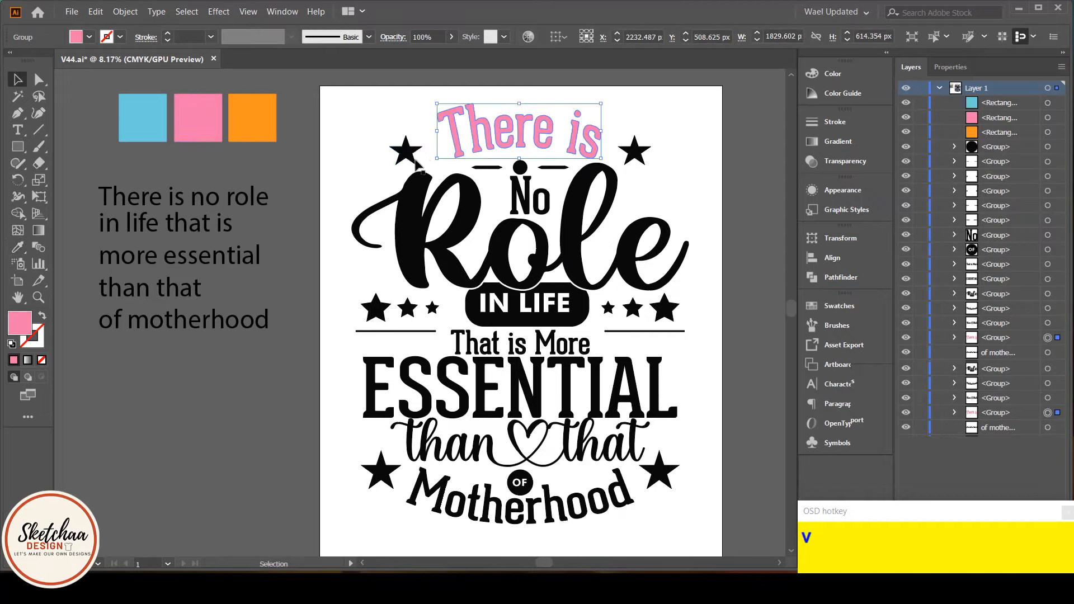
Apply the pink swatch colour to the upper star pair, "No", "Role" with its badge, "Motherhood" and its flanking stars.
click(415, 160)
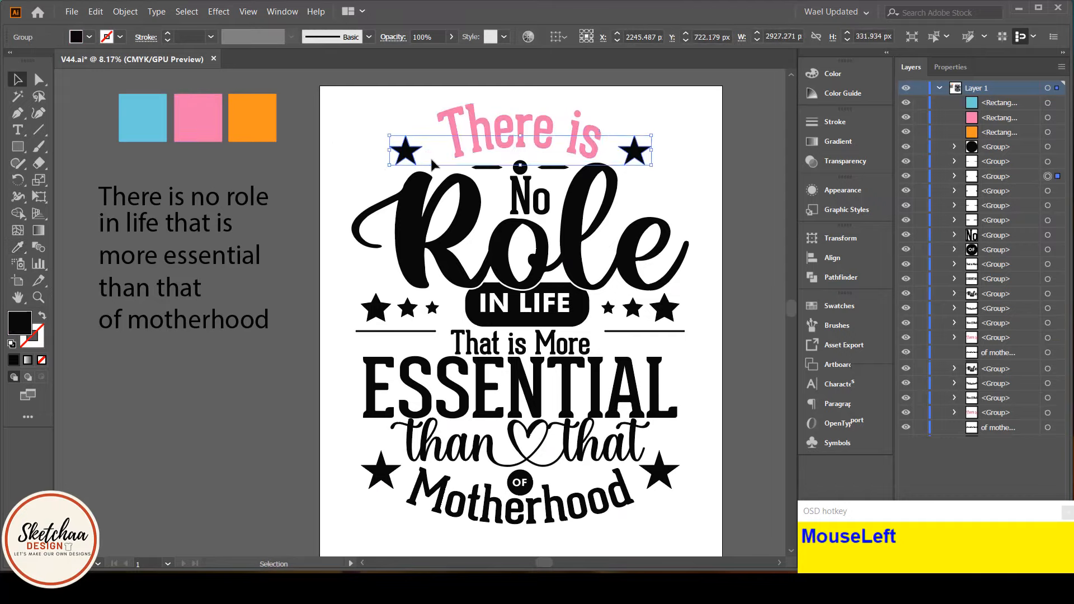
shift+click(536, 196)
shift+click(593, 241)
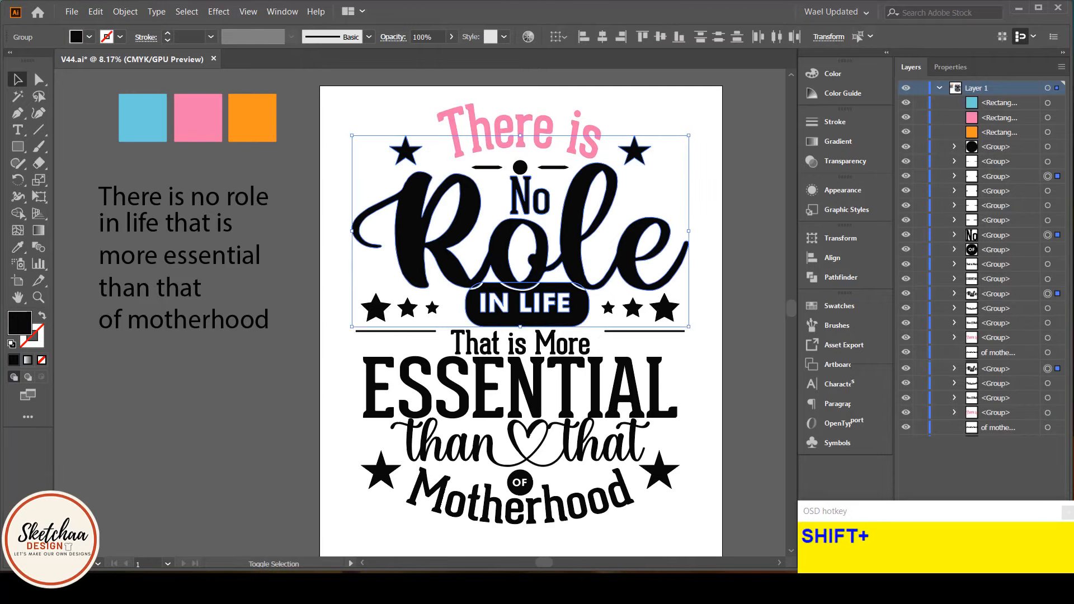
shift+click(502, 515)
shift+click(380, 473)
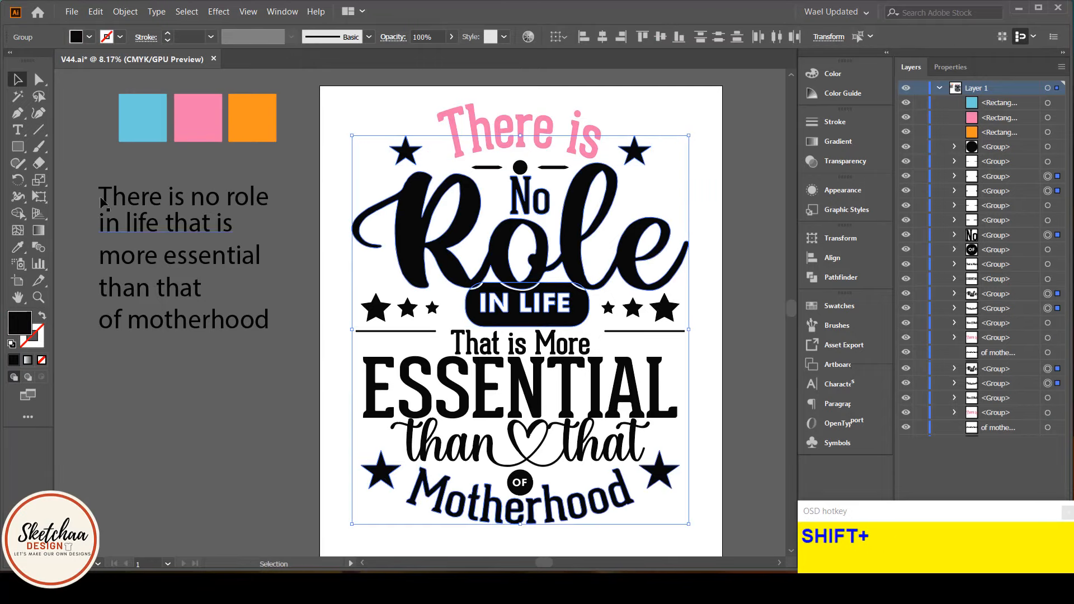
click(18, 247)
click(207, 123)
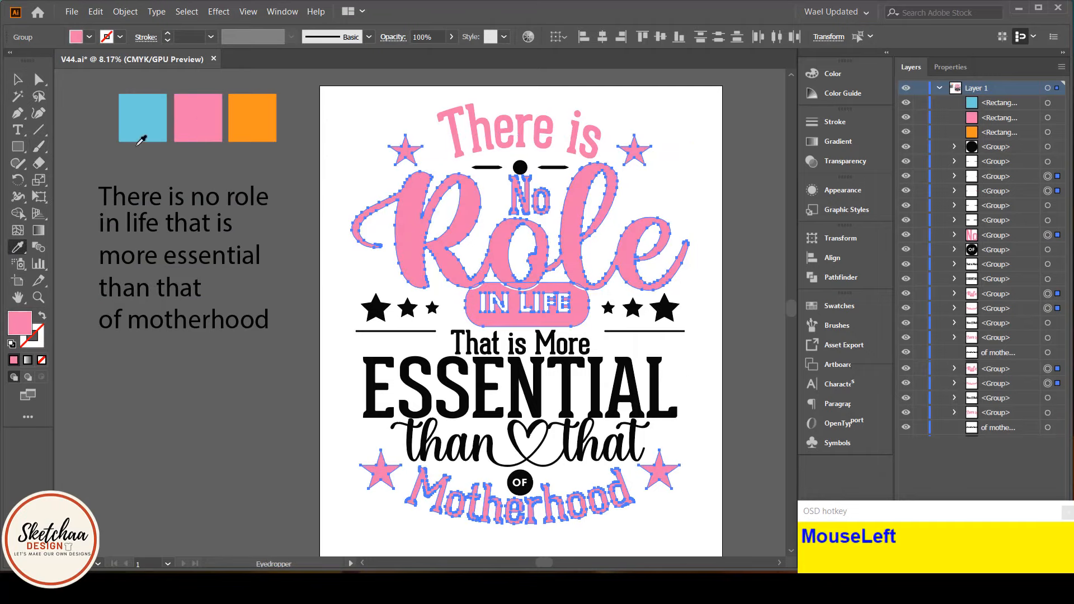
key(v)
click(263, 170)
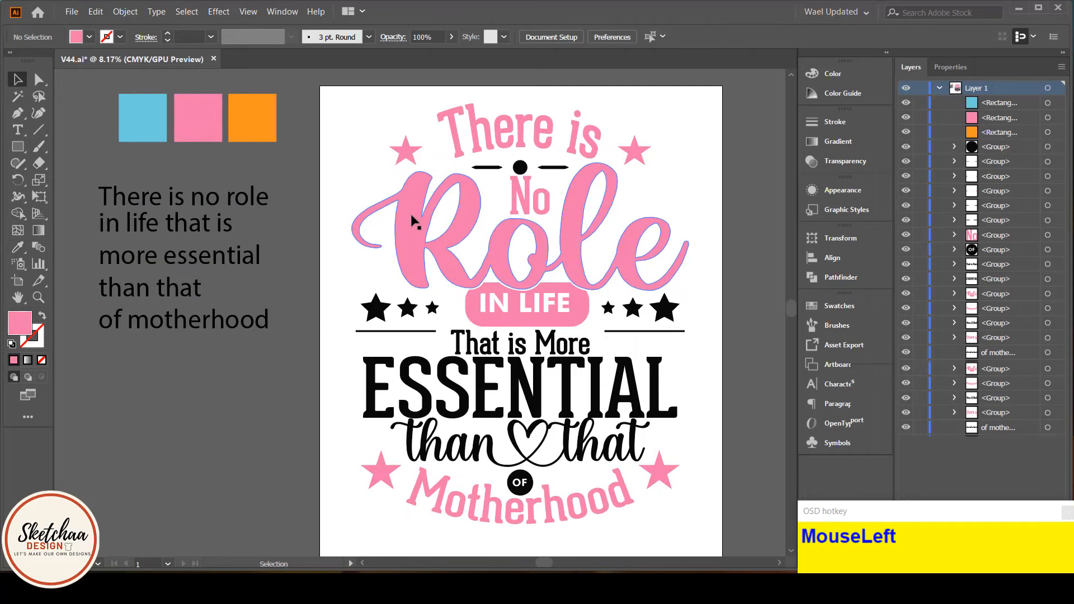
Ungroup "Role" from the "IN LIFE" badge and recolour only "Role" with the orange colour square.
right_click(503, 275)
click(285, 196)
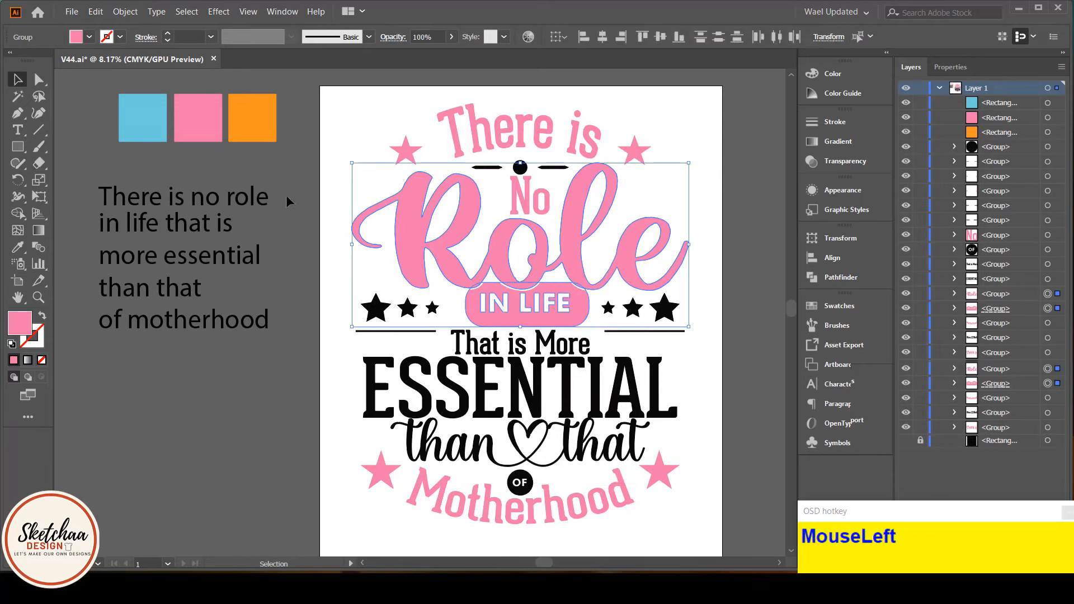
click(18, 249)
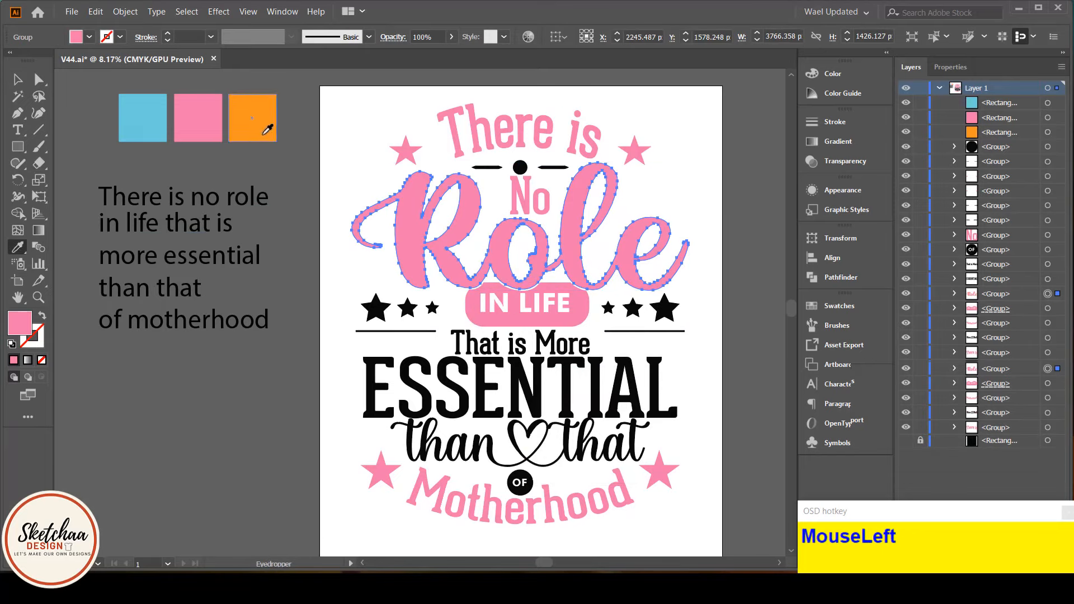
key(v)
click(219, 384)
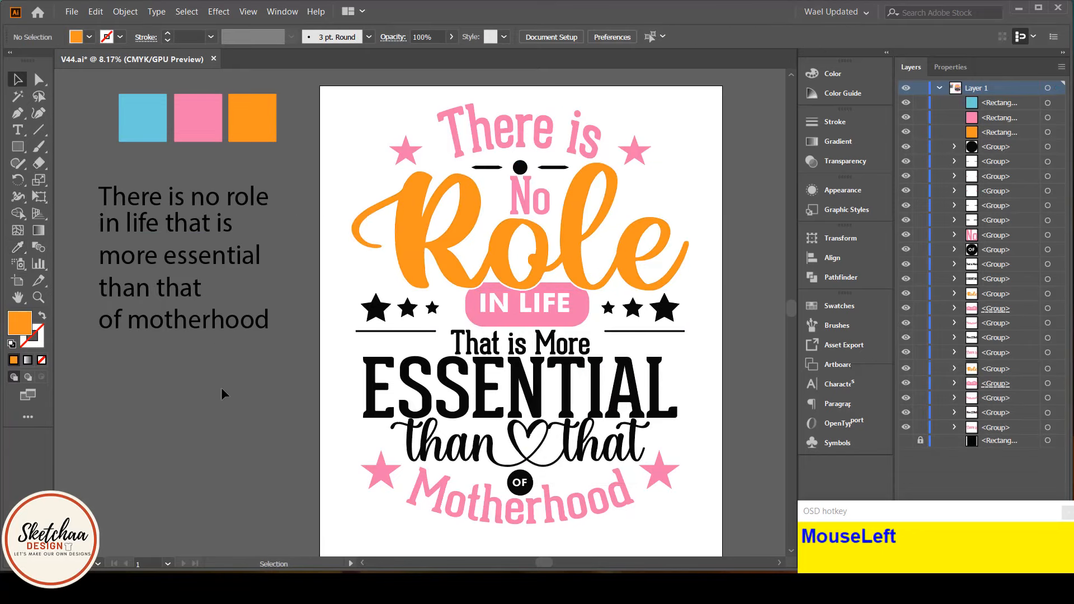
Recolour "than that" and its heart swash with the blue colour square.
click(586, 455)
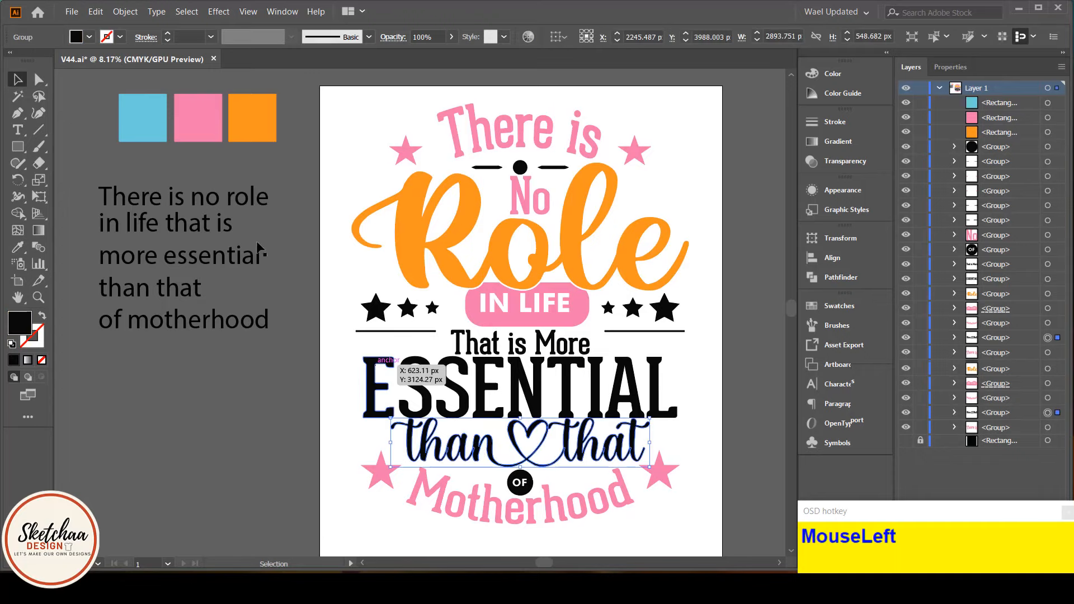
key(i)
click(166, 118)
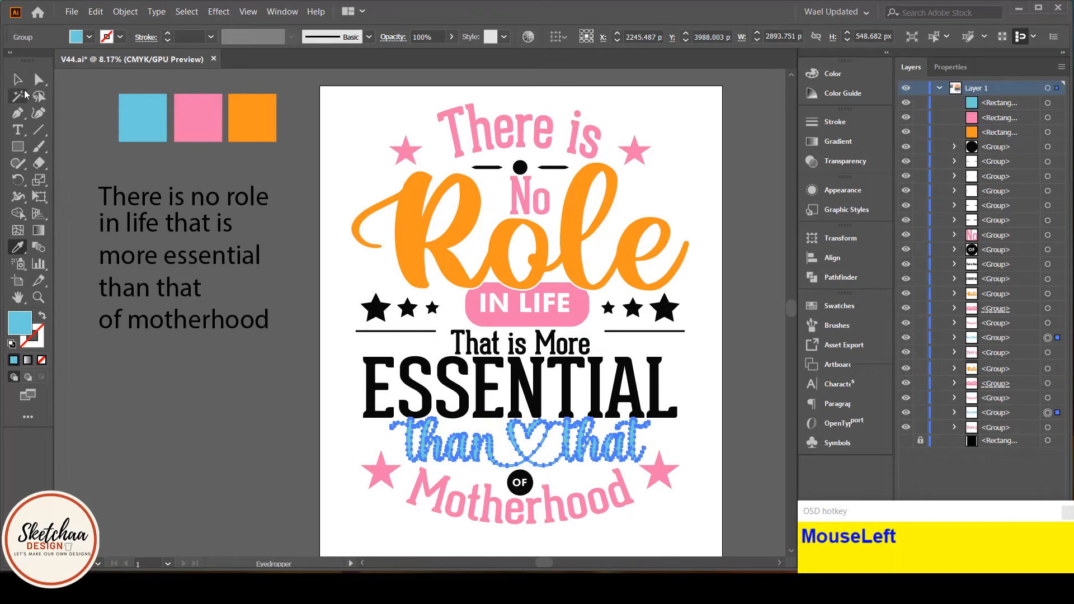
Recolour the black star rows on both sides of "IN LIFE" with the blue colour square.
key(v)
click(386, 306)
click(17, 247)
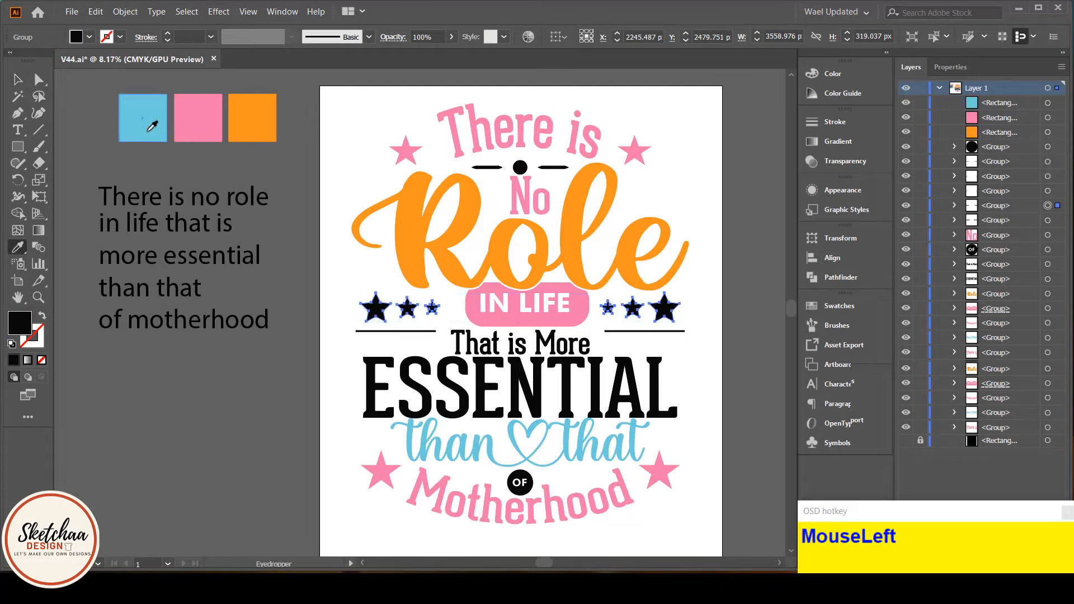
click(149, 124)
click(18, 79)
click(270, 348)
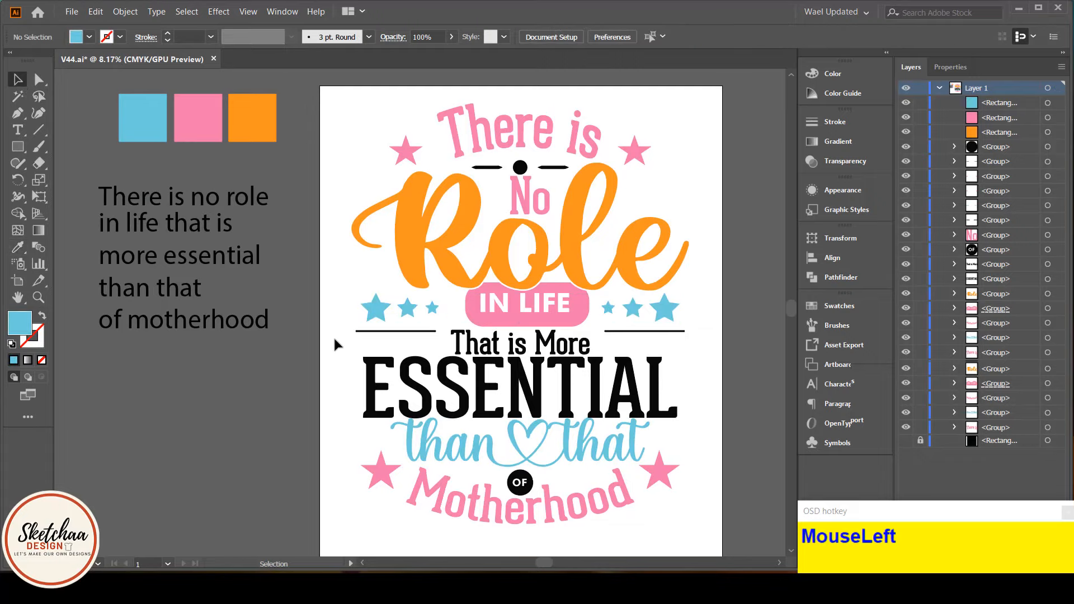
Recolour the dot and its two dashes between "There is" and "No" with the blue colour square.
click(526, 168)
shift+click(554, 167)
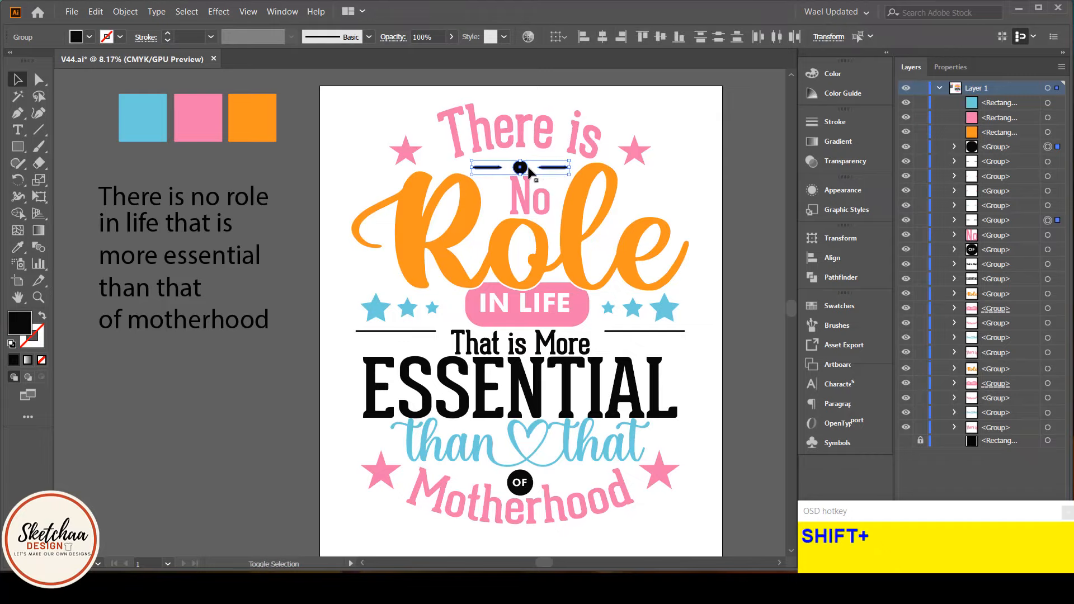
click(17, 247)
click(143, 117)
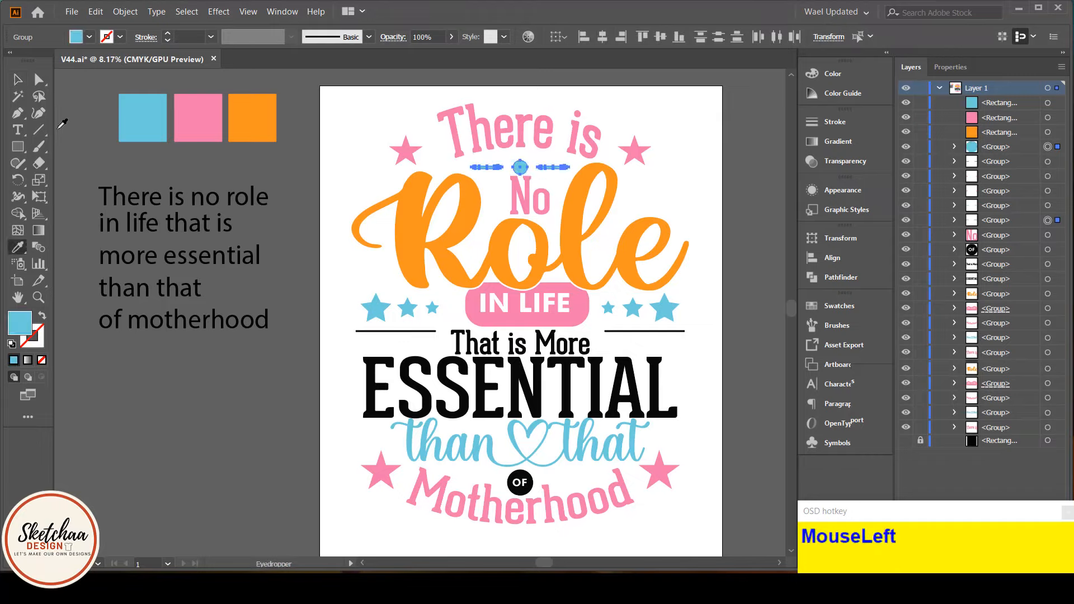
click(17, 79)
Recolour "ESSENTIAL" with the orange sampled from the colour square.
click(521, 386)
key(ctrl+z)
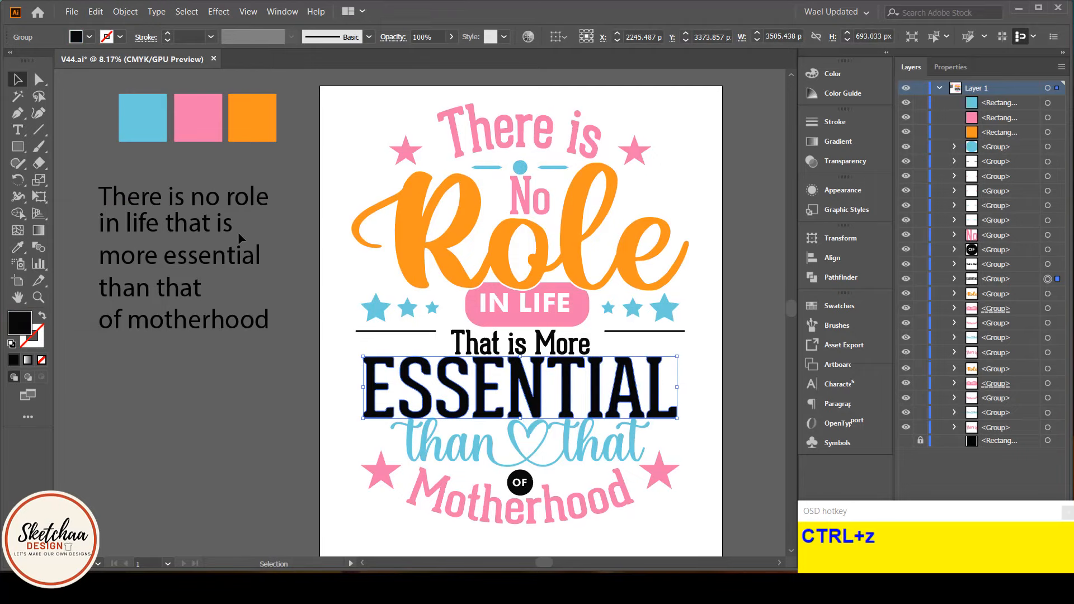
click(17, 246)
click(259, 136)
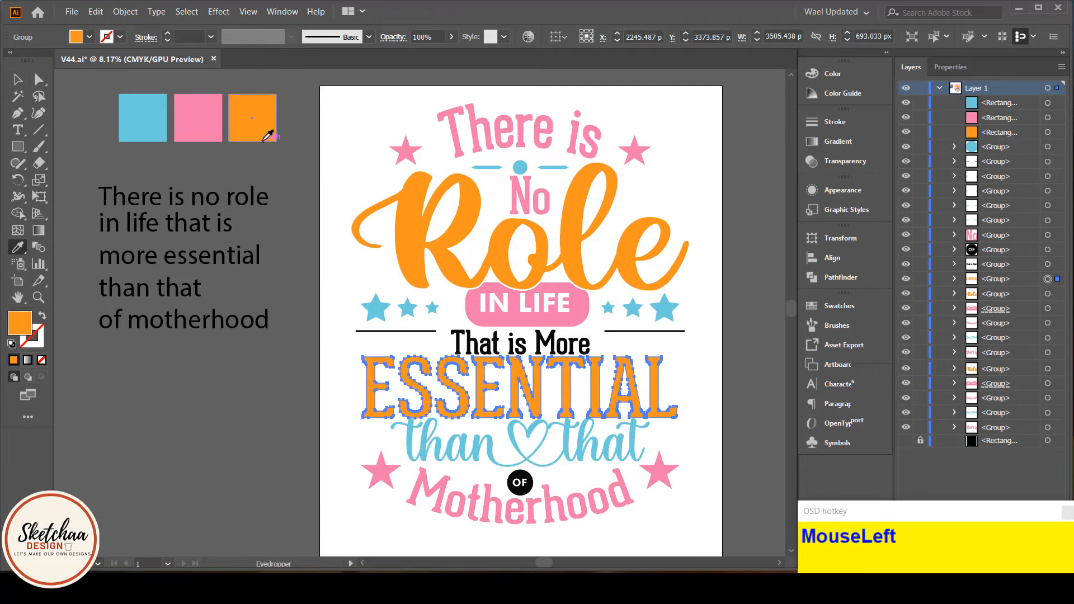
click(13, 82)
Recolour "That is More" with the blue sampled from the colour square.
click(528, 355)
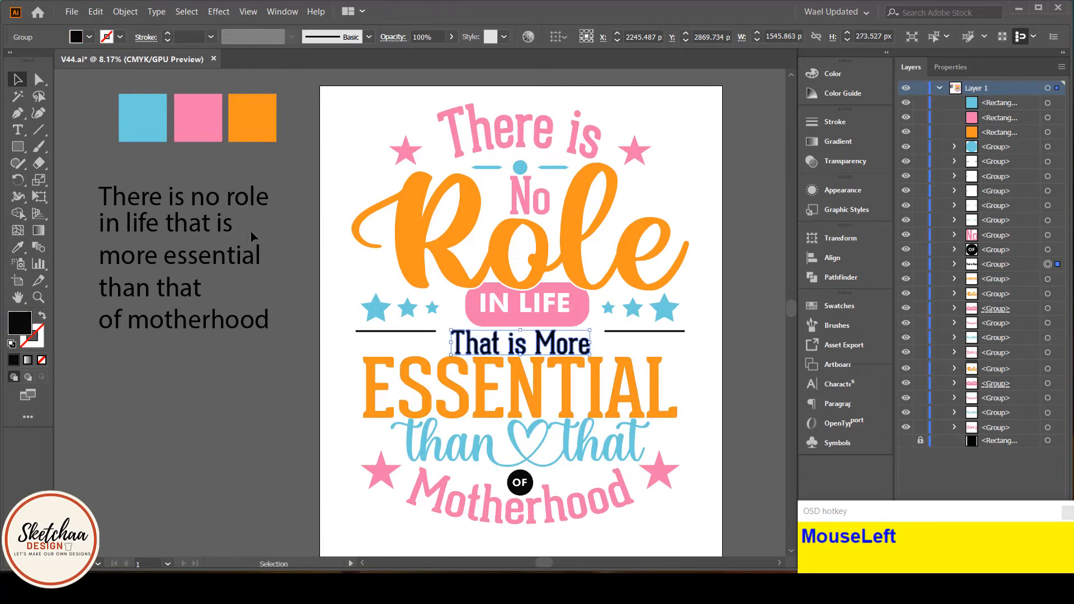
click(18, 247)
click(140, 116)
click(18, 79)
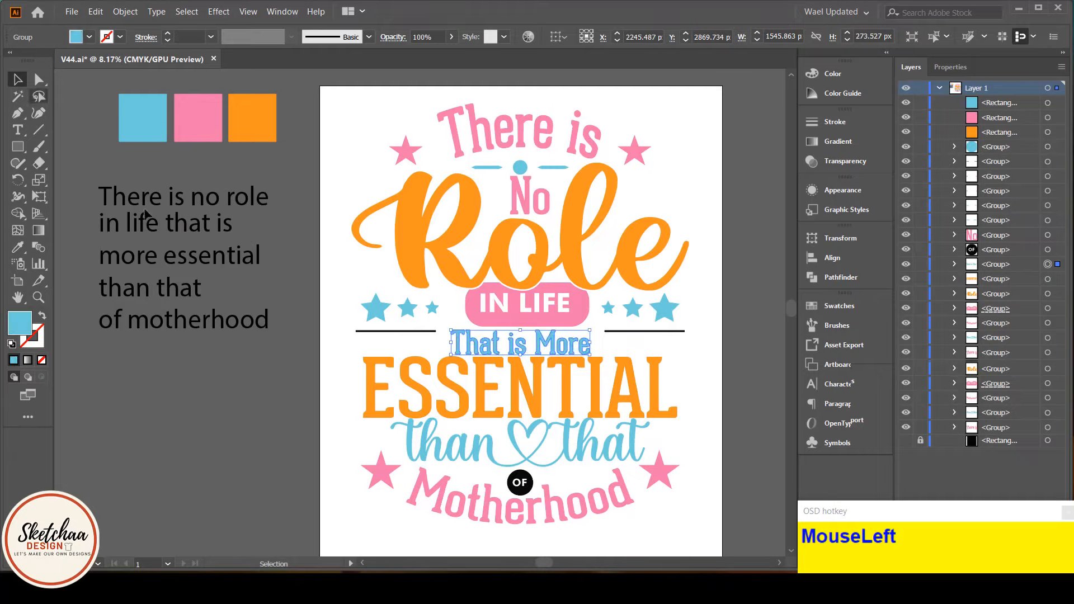
click(288, 371)
Recolour the two thin lines flanking "That is More" with the pink colour square.
click(636, 331)
click(22, 250)
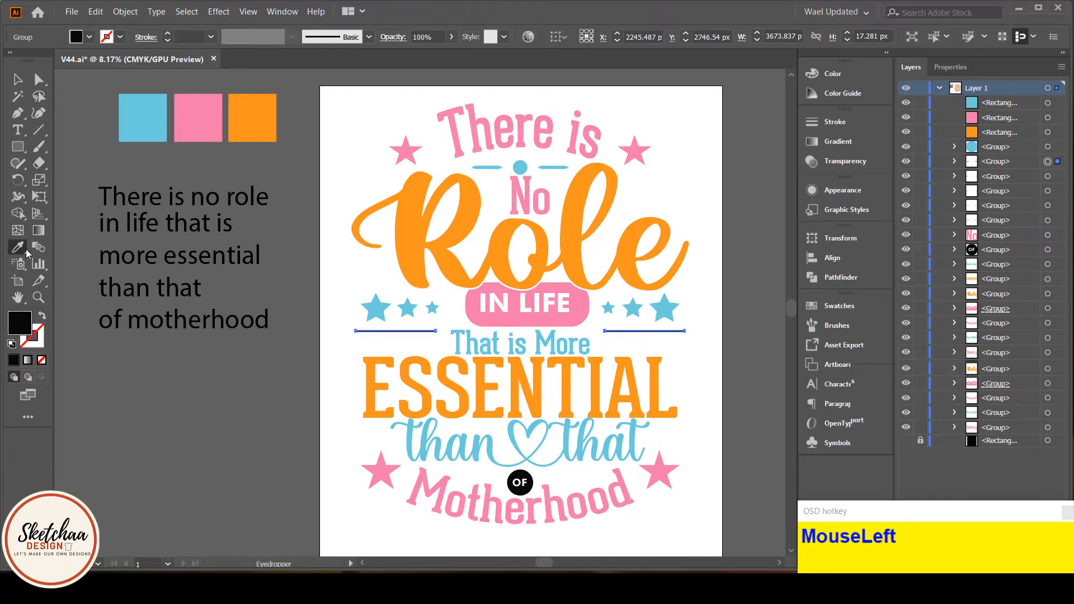
click(208, 134)
click(18, 79)
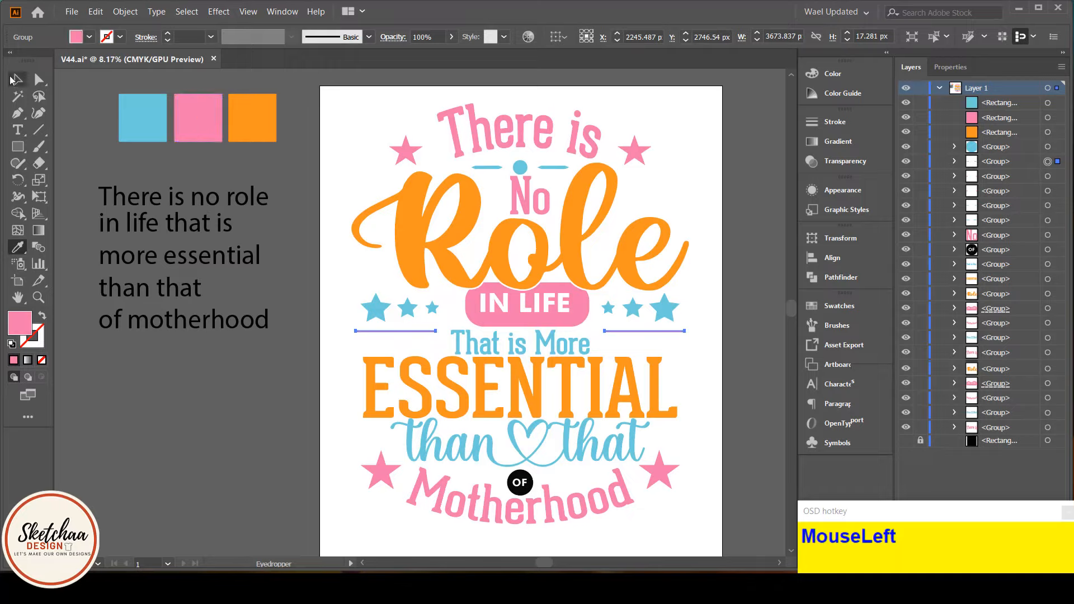
click(136, 460)
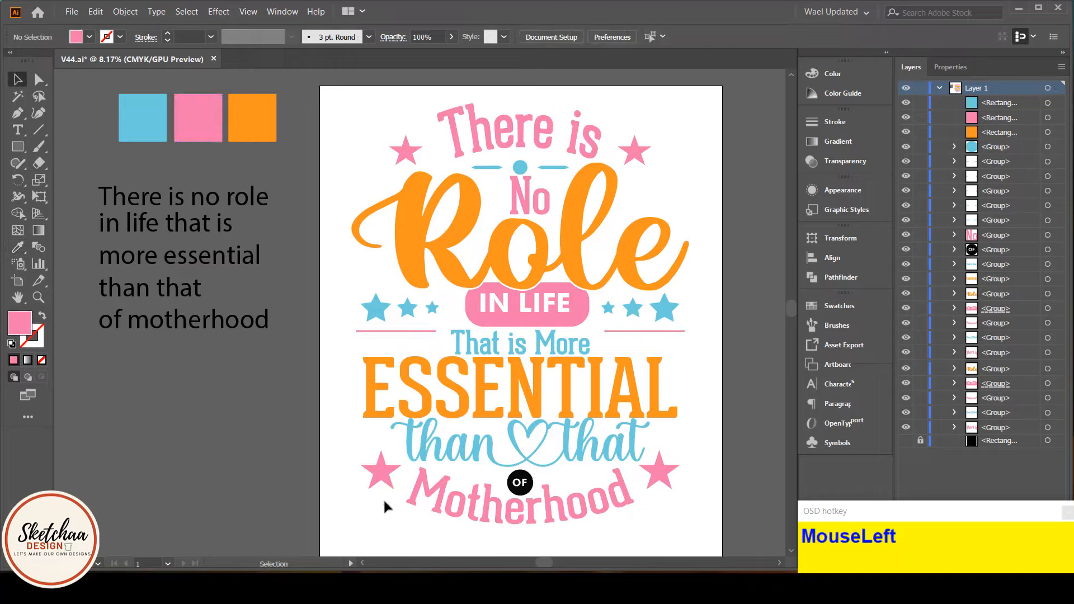
Recolour the round "OF" badge with the orange colour square.
click(520, 484)
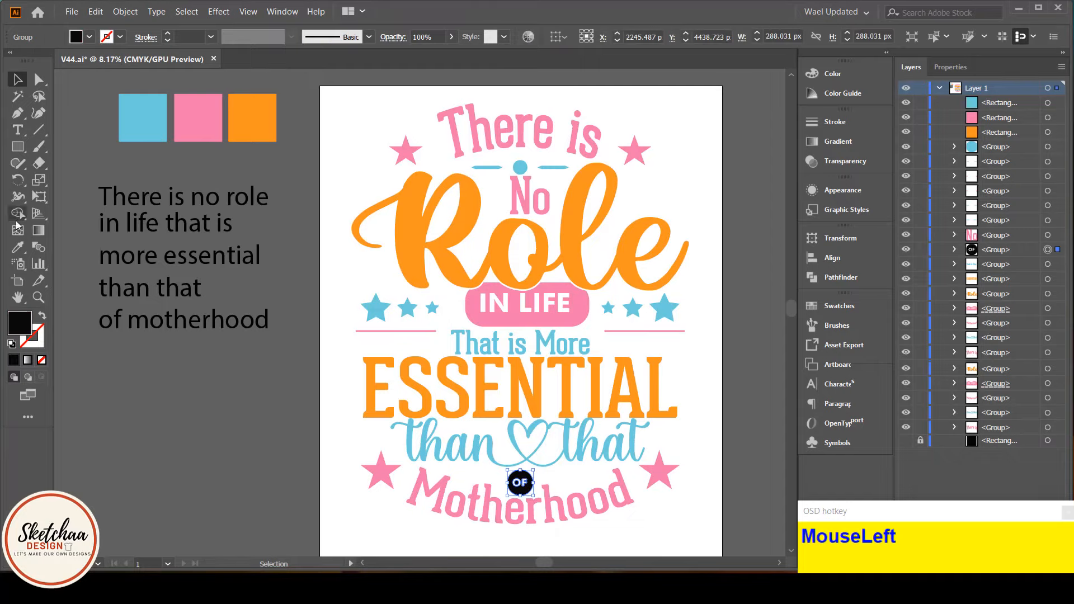
click(17, 247)
click(252, 118)
click(18, 79)
click(171, 397)
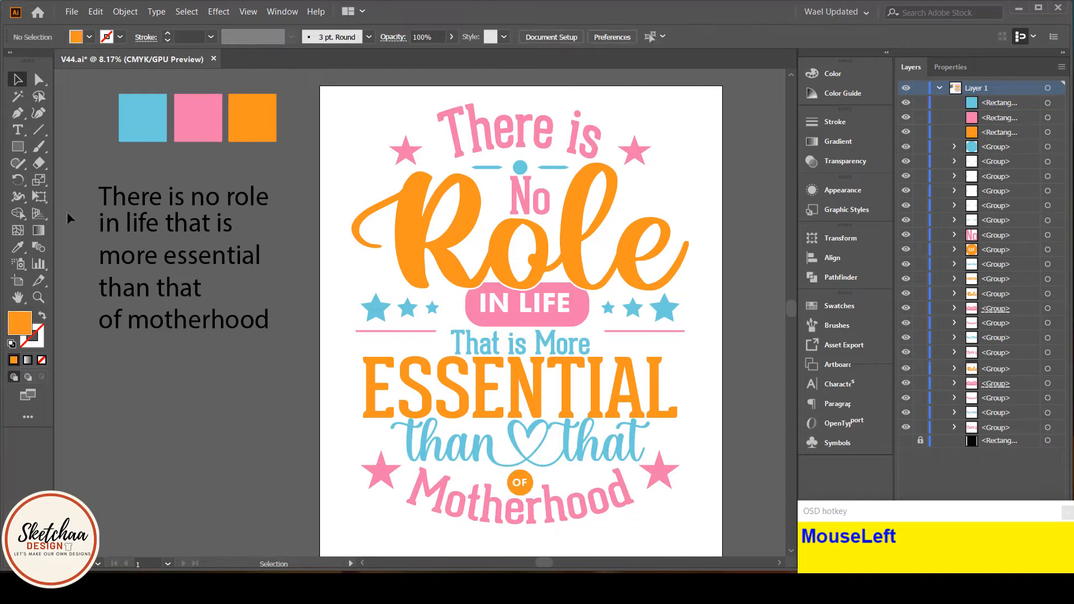
Show the hidden black background rectangle behind the design.
click(17, 146)
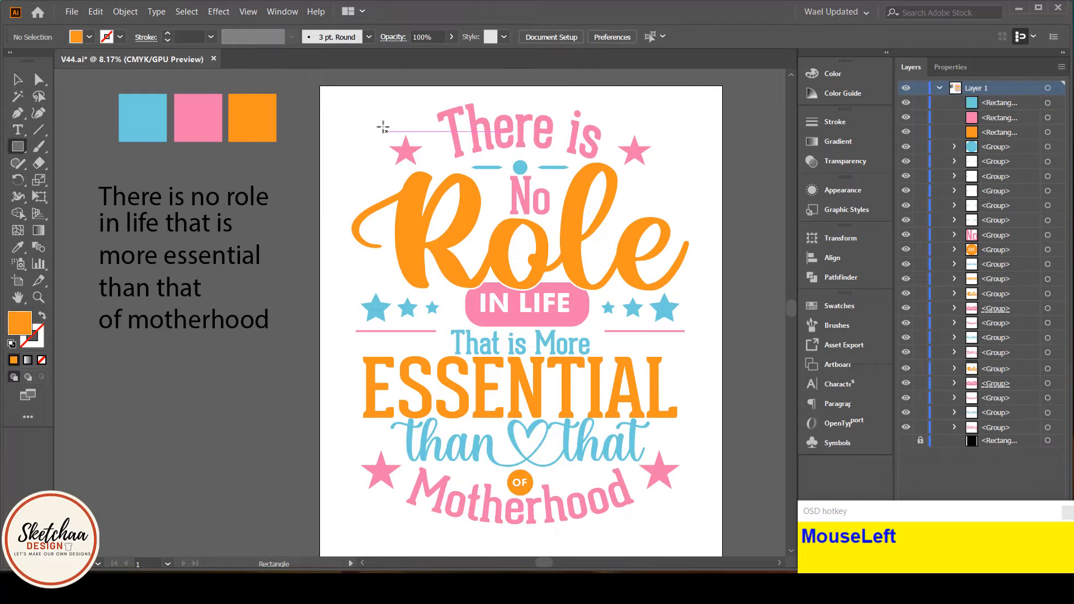
click(906, 441)
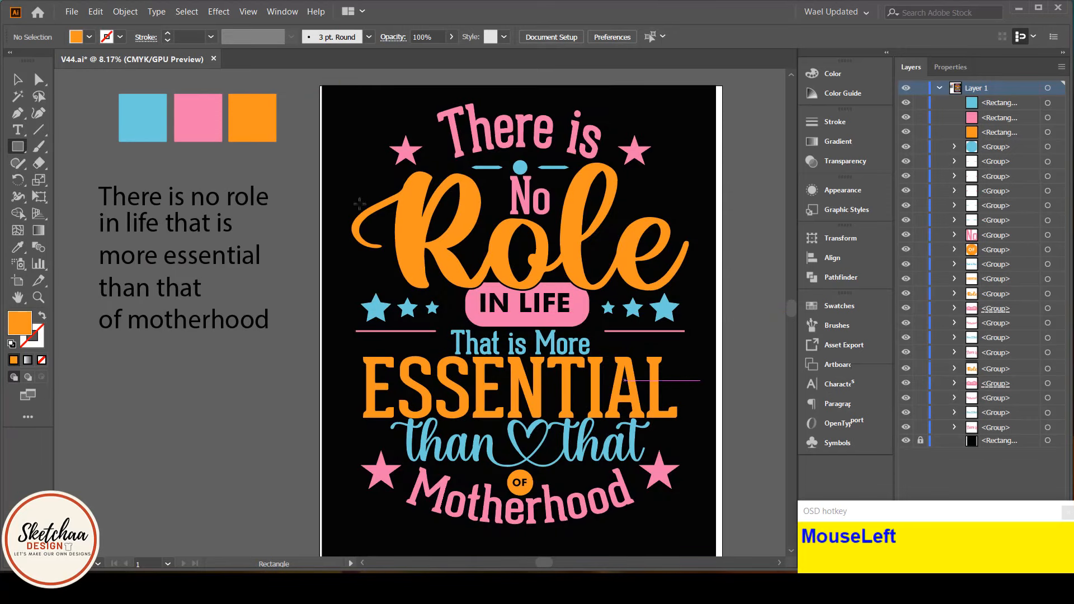
key(v)
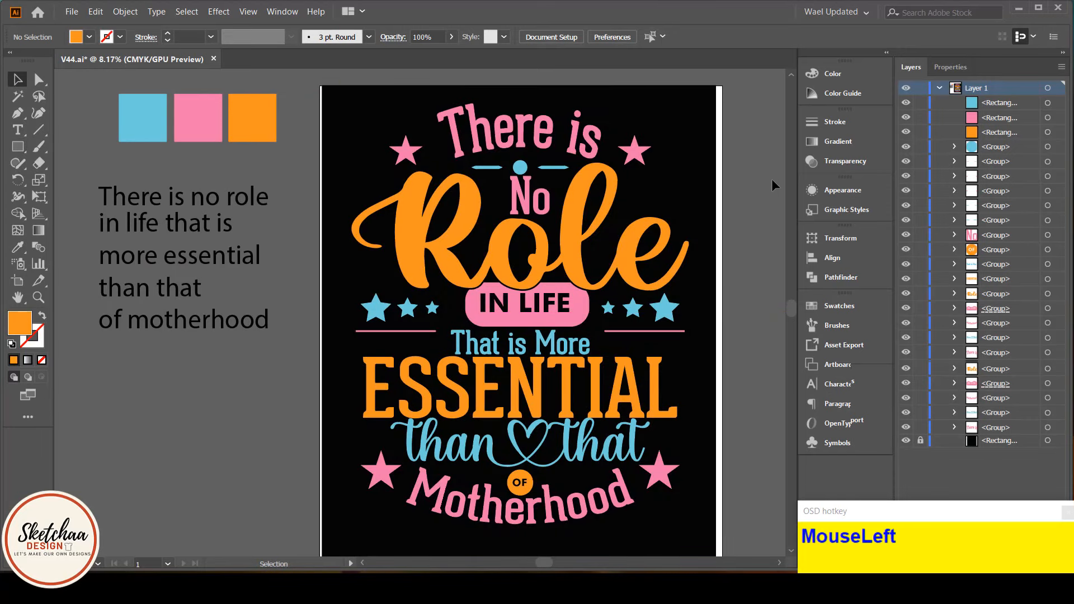
Group all words, badges, stars and lines of the finished quote design.
drag(695, 95, 342, 557)
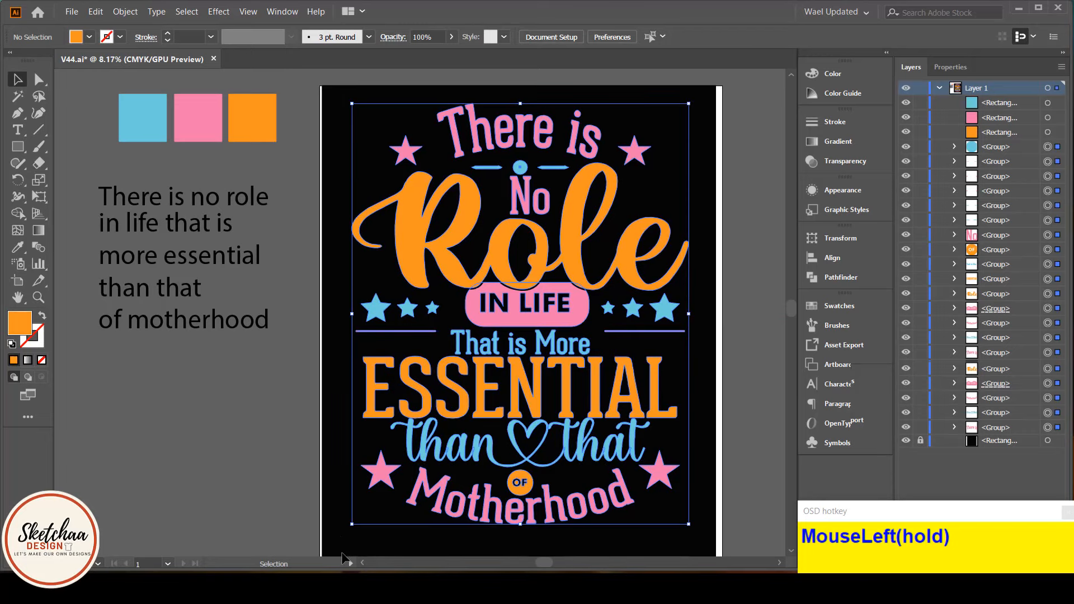
key(ctrl+g)
click(238, 448)
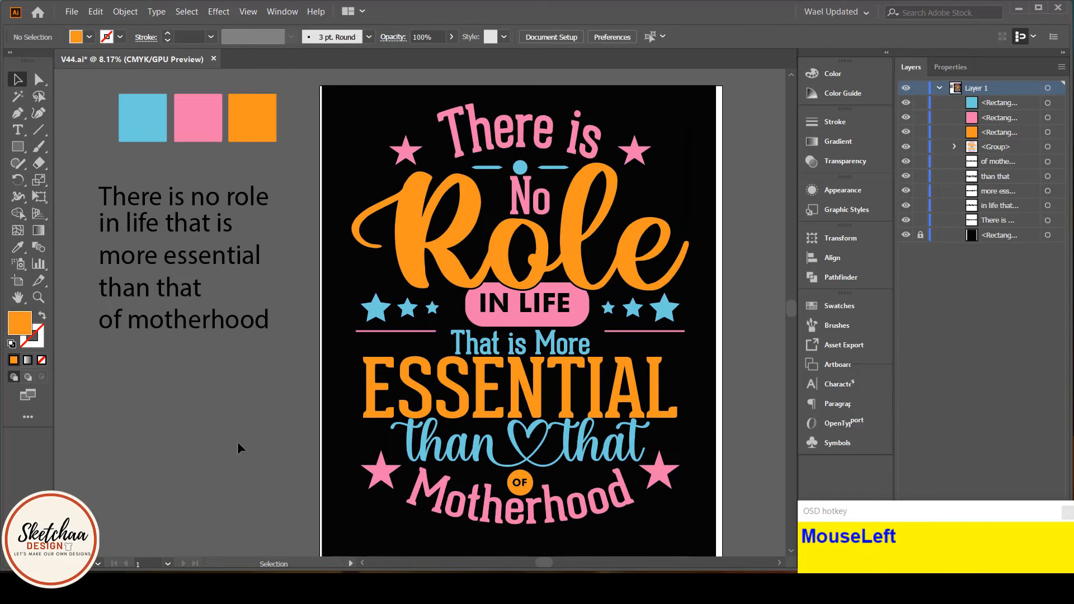
drag(702, 96, 313, 546)
click(170, 458)
right_click(501, 278)
click(488, 293)
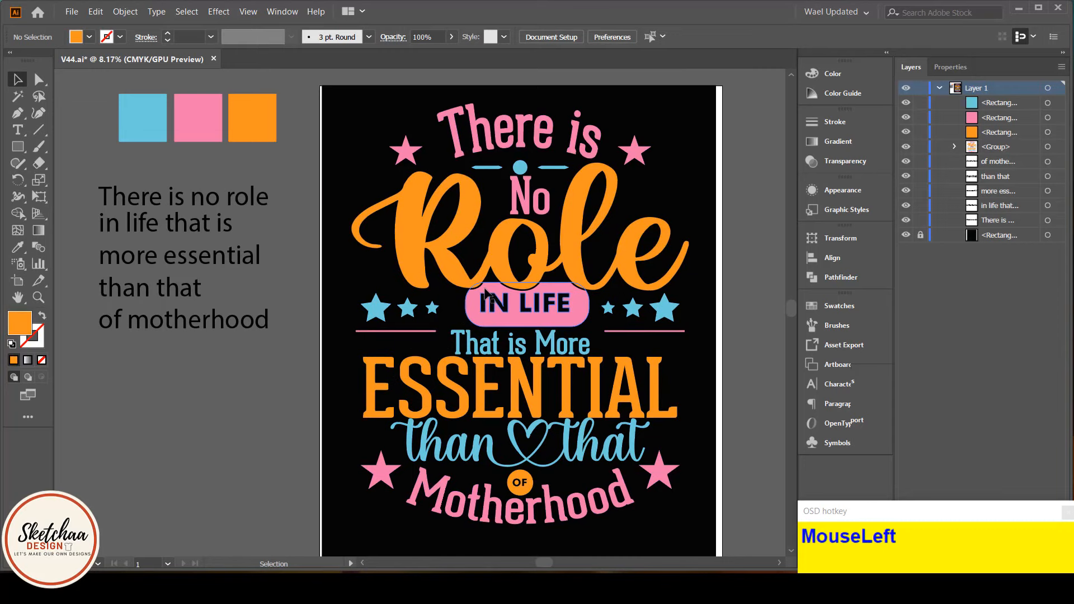
Unlock the black background rectangle and duplicate the artboard with its background and design beside the original.
key(shift+o)
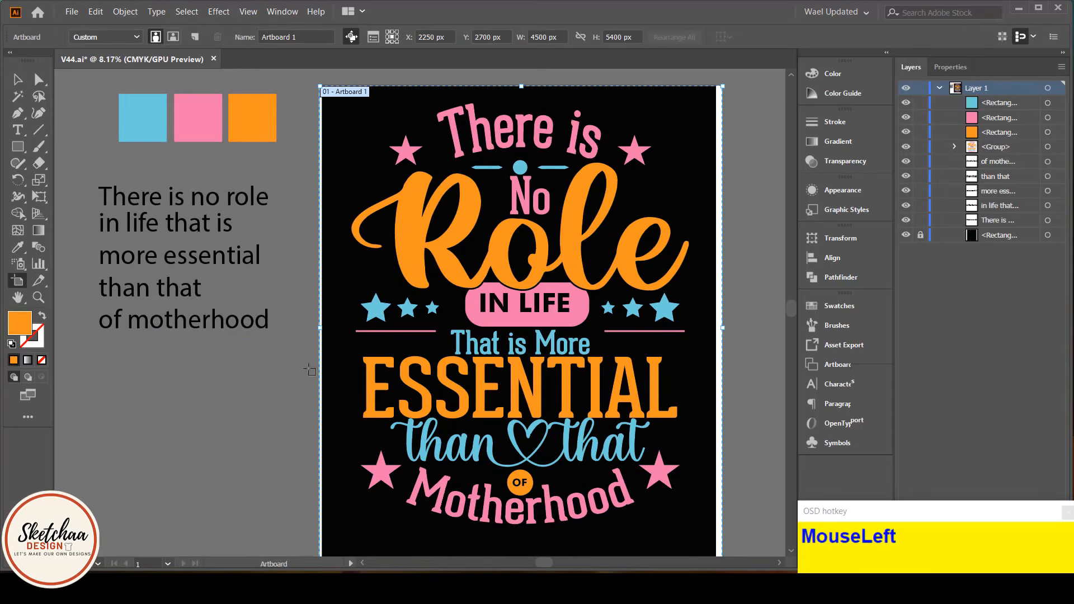
key(ctrl+minus)
key(ctrl+minus)
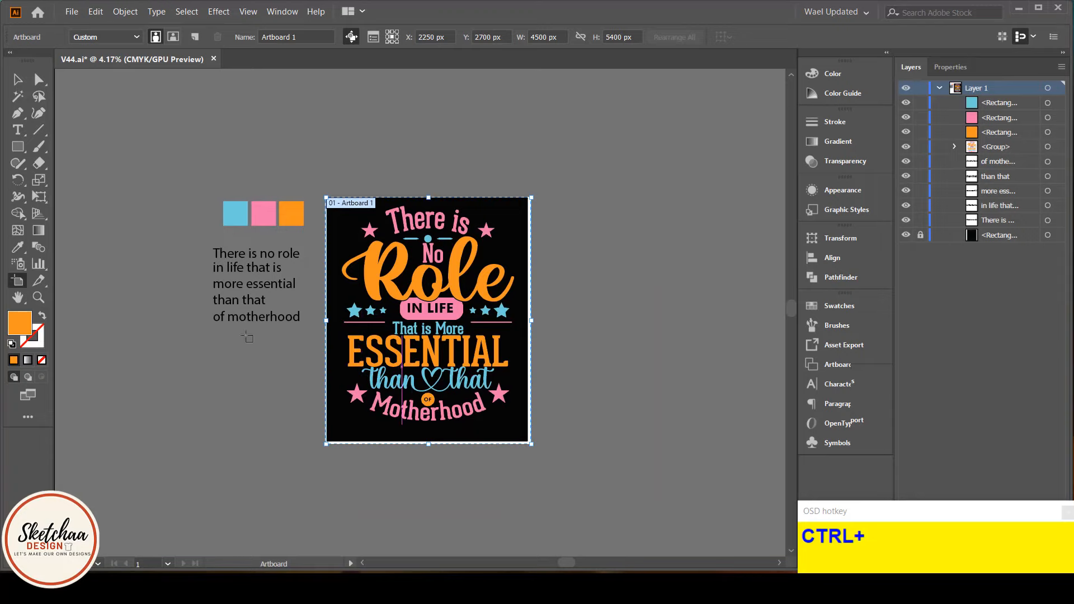
drag(353, 423, 580, 432)
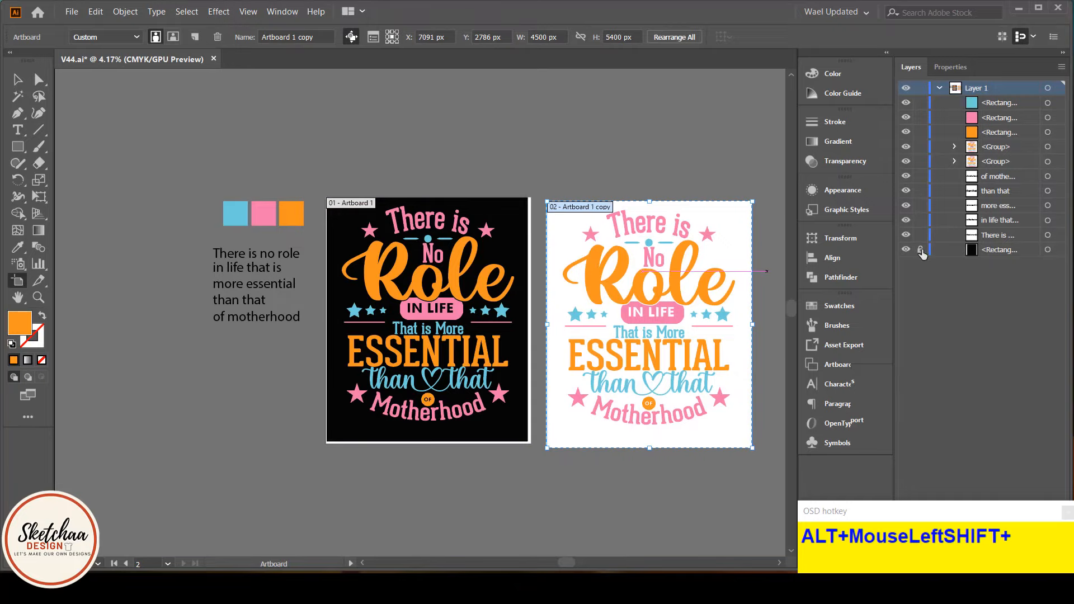
key(ctrl+z)
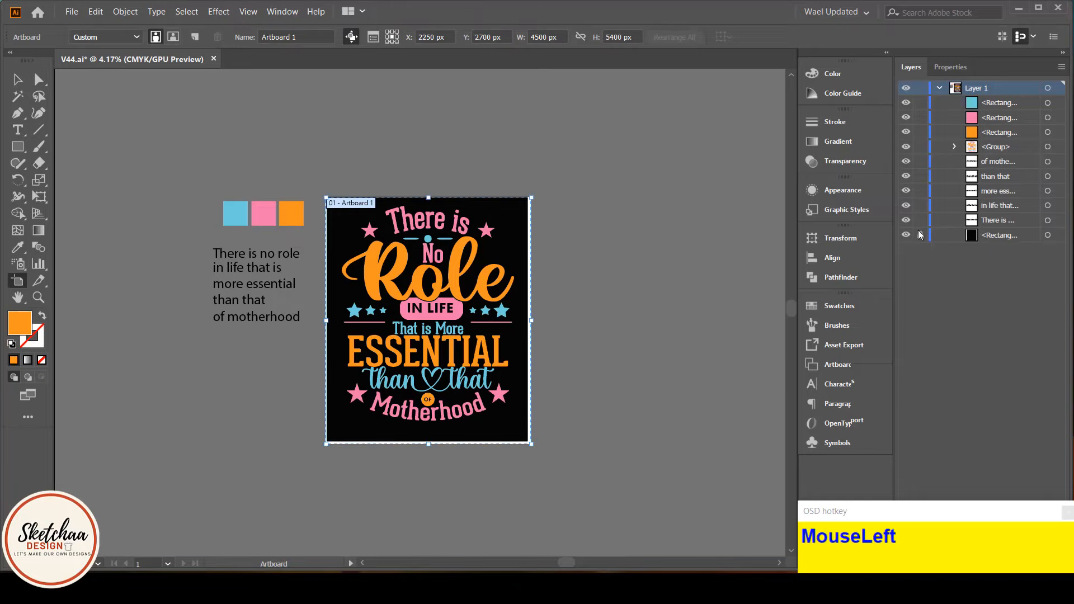
drag(522, 411, 747, 411)
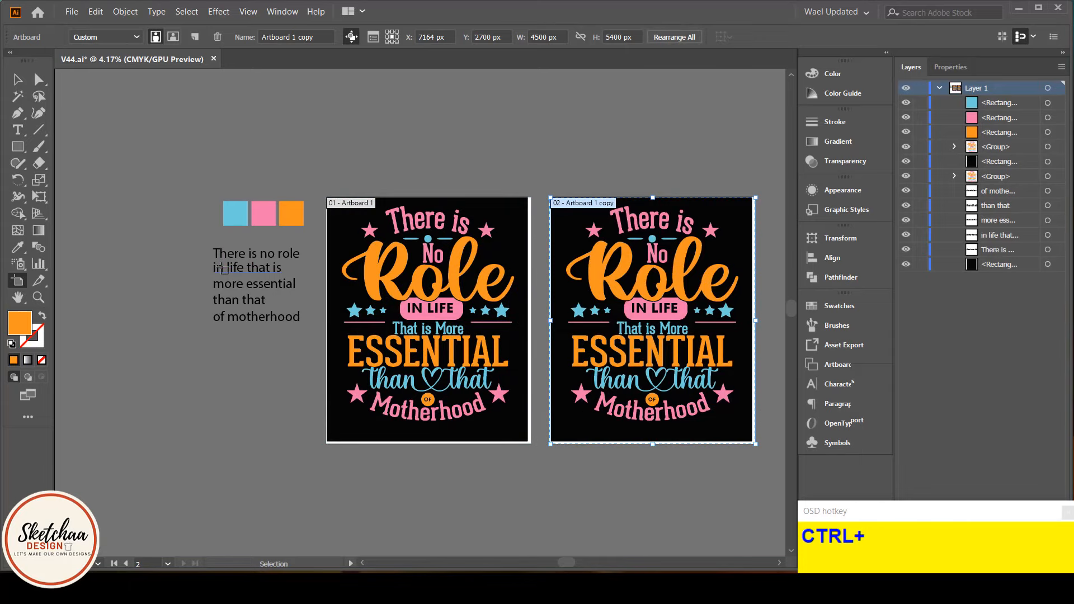
Ungroup the design on the duplicated artboard and fill its elements with red.
key(ctrl+0)
click(18, 79)
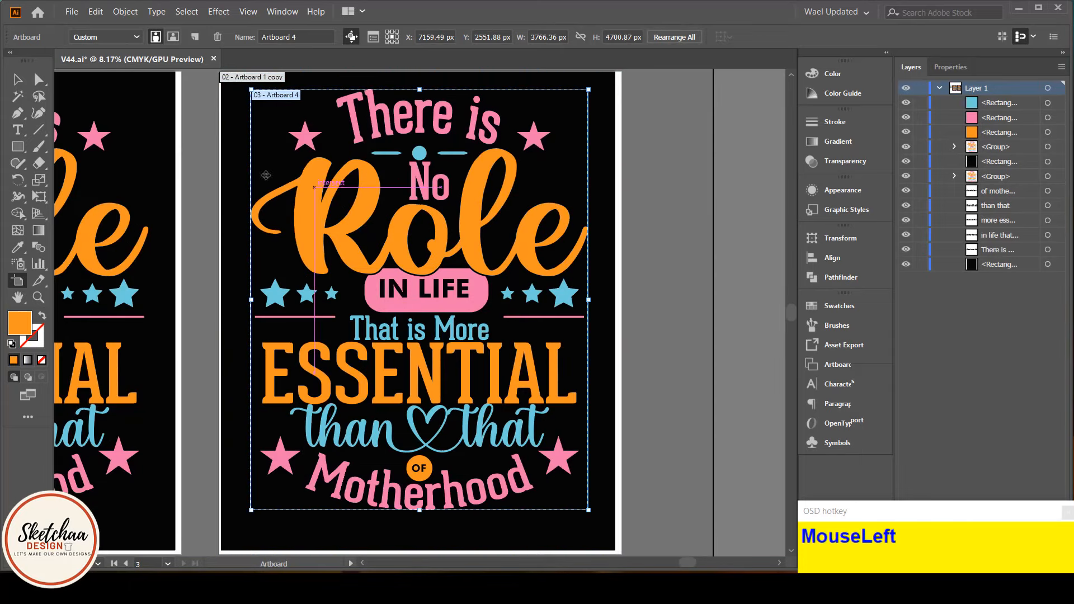
click(313, 173)
double_click(20, 323)
click(727, 179)
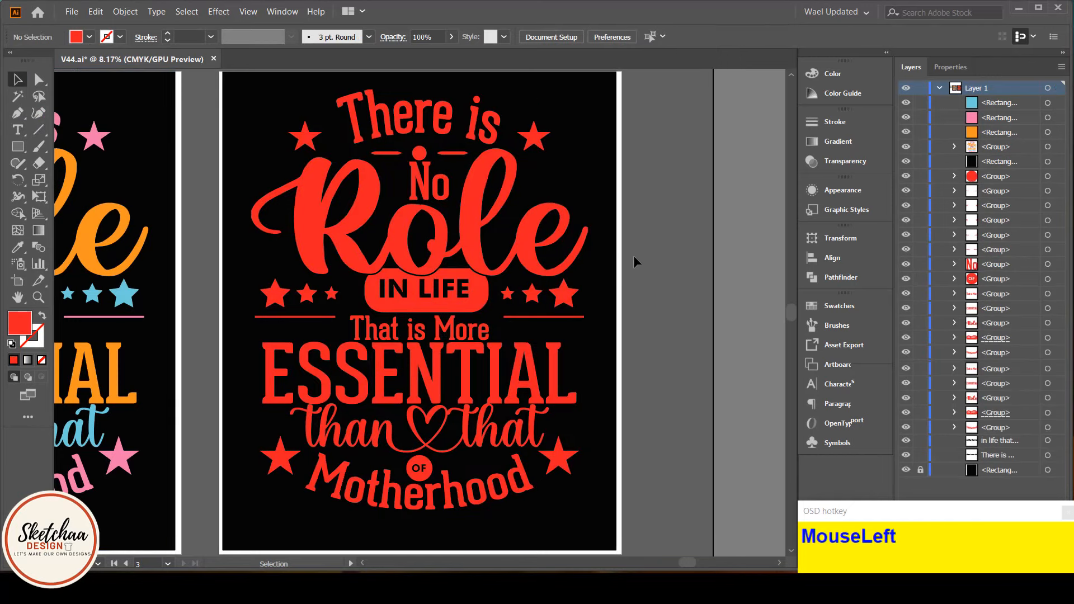
key(ctrl+a)
click(665, 246)
click(552, 240)
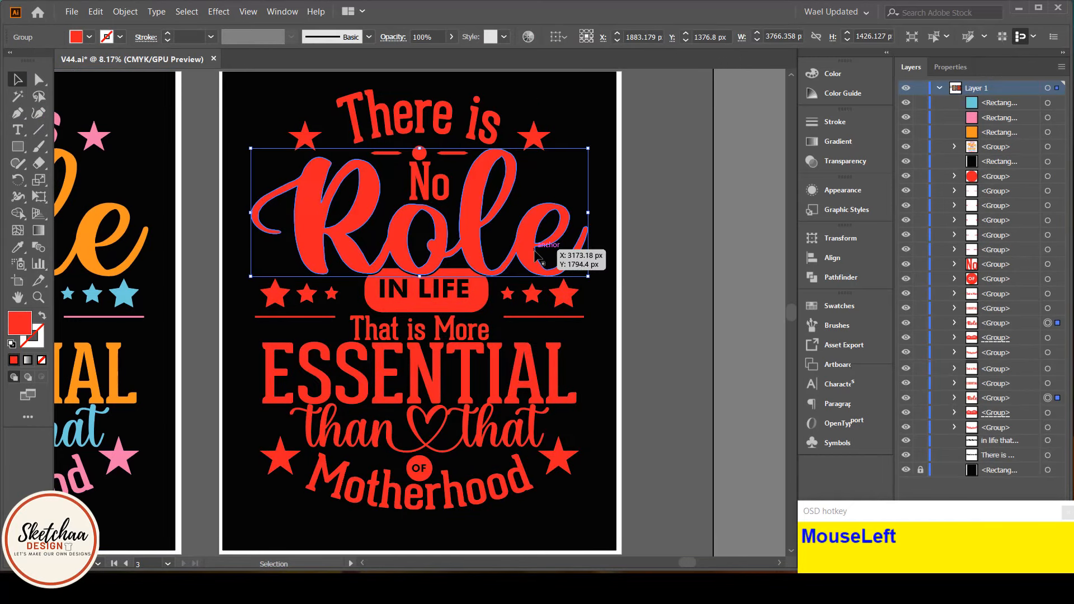
click(89, 38)
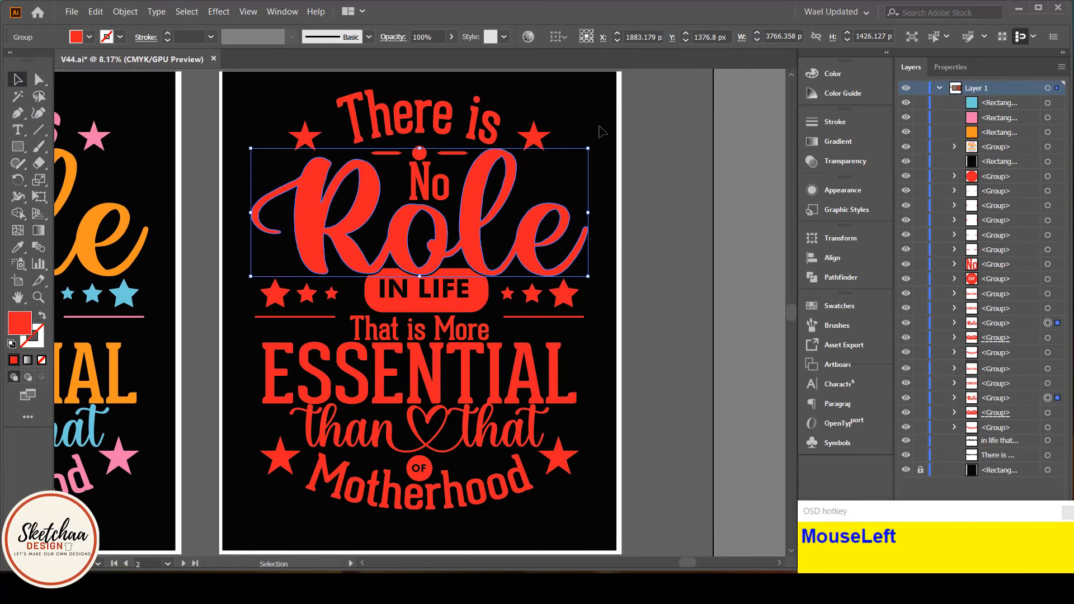
key(ctrl+a)
drag(493, 127, 494, 127)
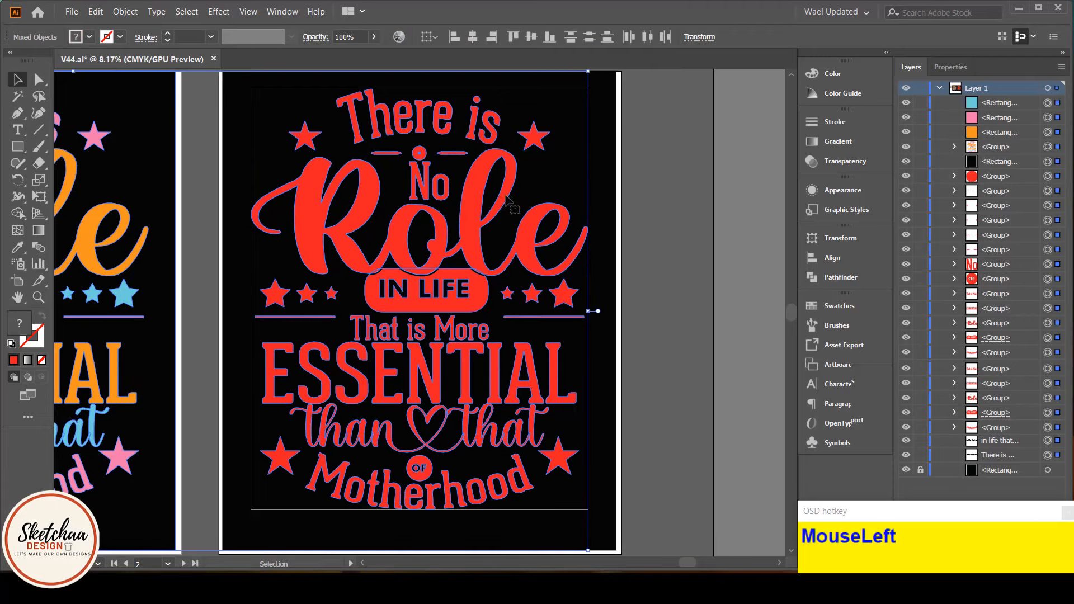
click(609, 97)
Fill every element of the quote design on the duplicated artboard with the white swatch.
drag(593, 85, 247, 525)
click(89, 37)
click(29, 61)
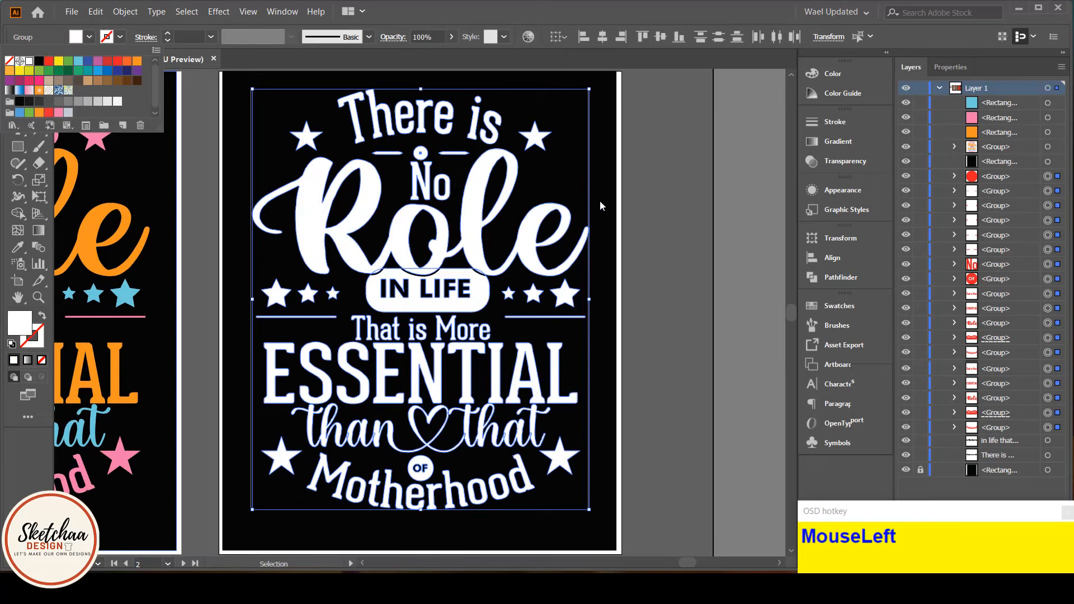
click(671, 184)
click(677, 182)
Fill "Role" on the duplicated artboard with the red swatch.
click(473, 253)
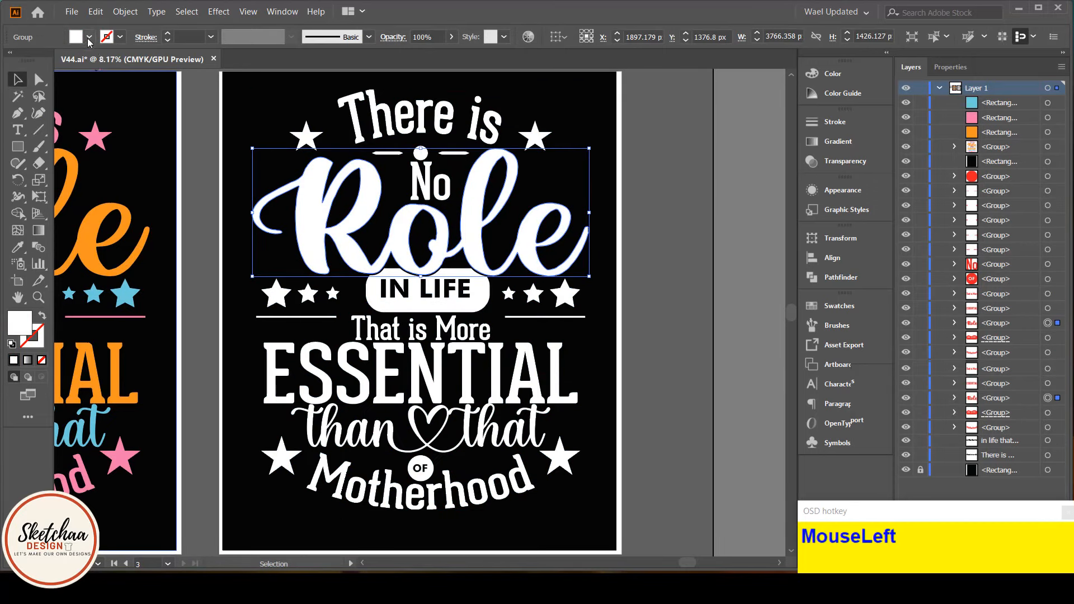
click(88, 37)
click(48, 60)
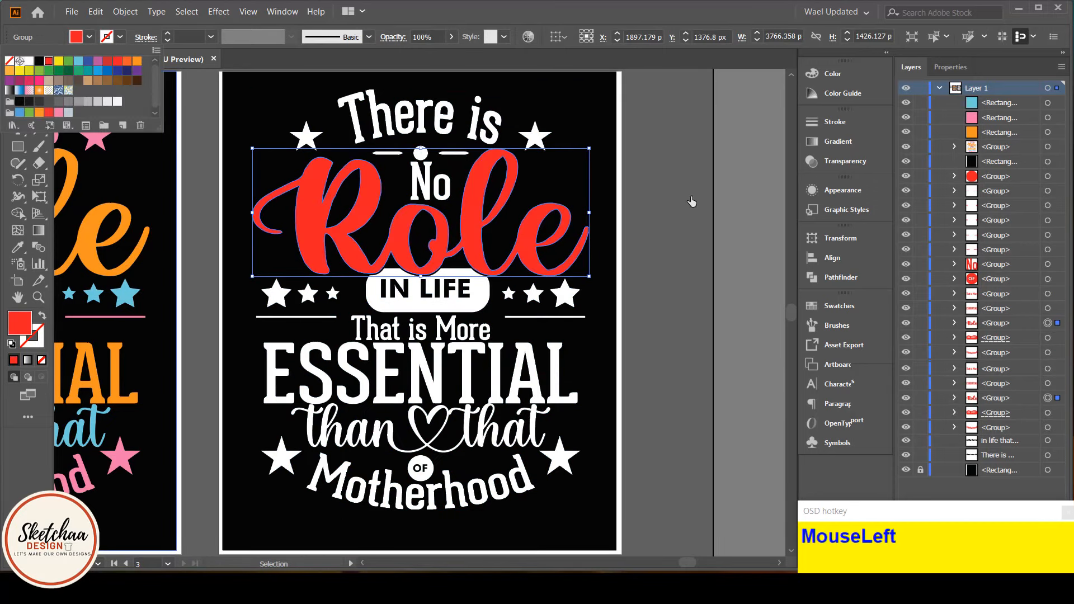
click(738, 190)
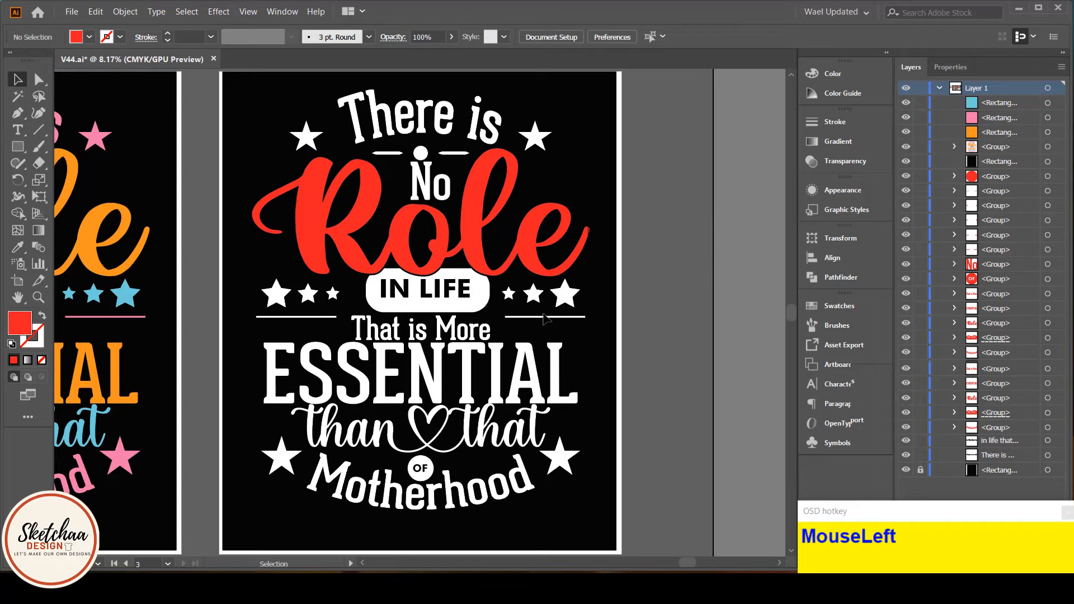
Recolour "Motherhood" on the duplicated artboard with the red sampled from "Role".
click(448, 491)
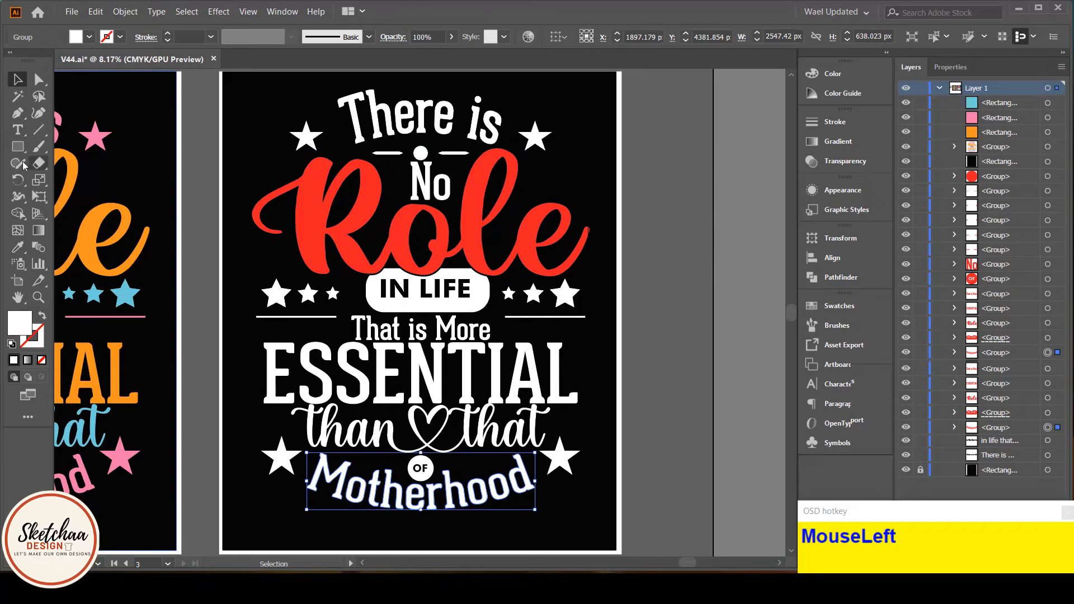
click(18, 246)
click(392, 229)
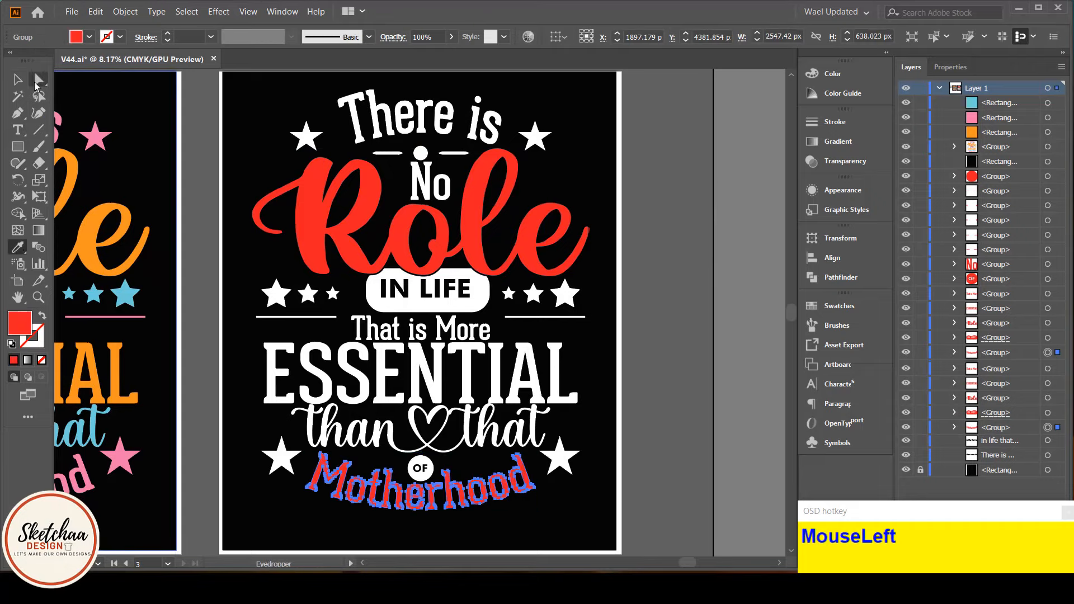
Recolour "ESSENTIAL" on the duplicated artboard with the red sampled from "Role".
click(395, 369)
click(372, 204)
click(21, 82)
click(282, 372)
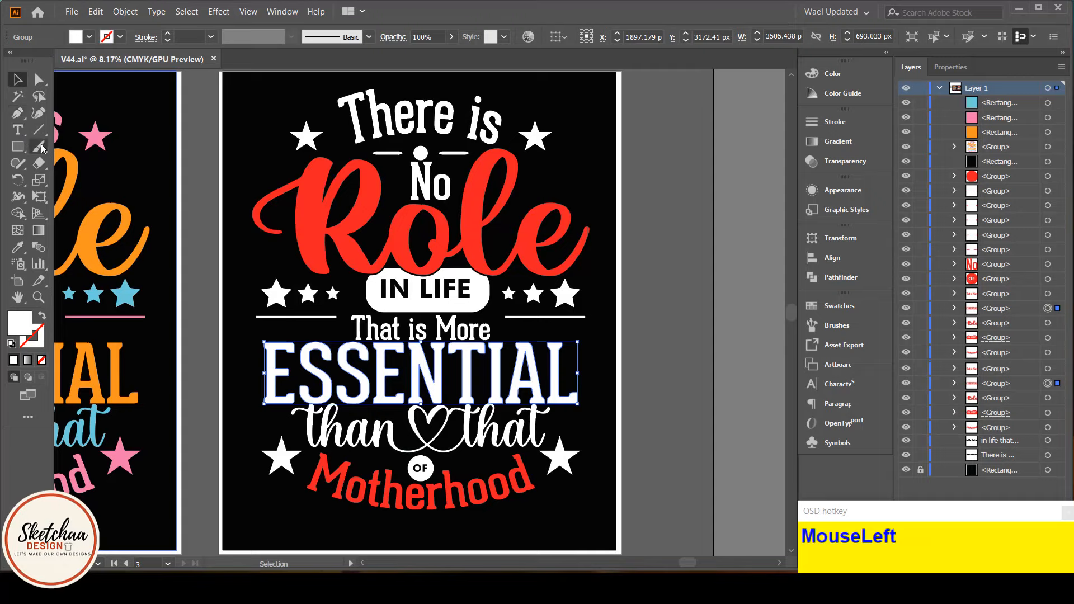
click(17, 247)
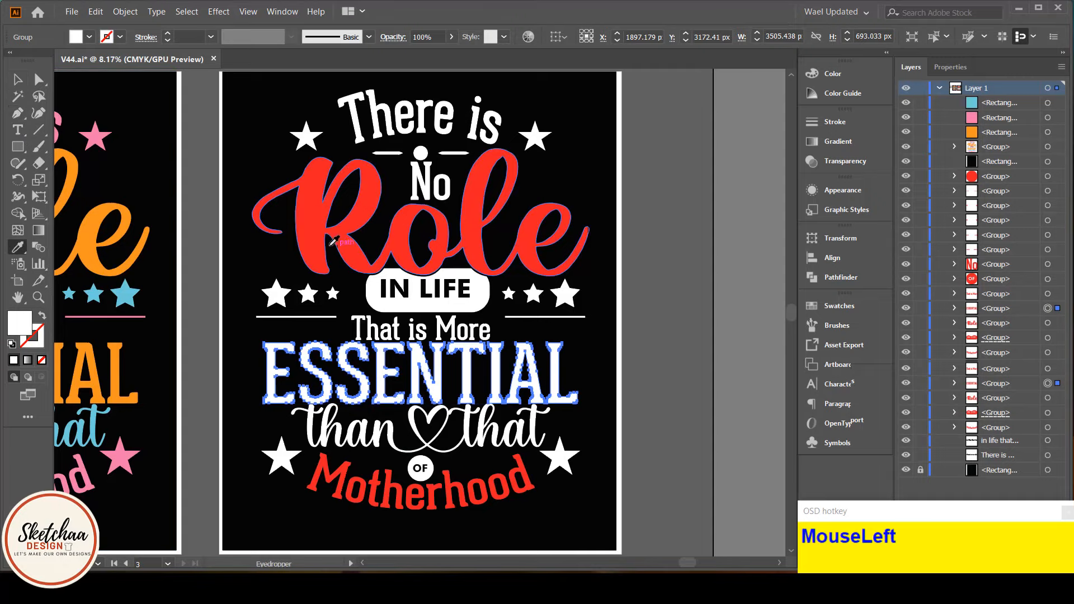
click(333, 242)
click(17, 79)
click(760, 218)
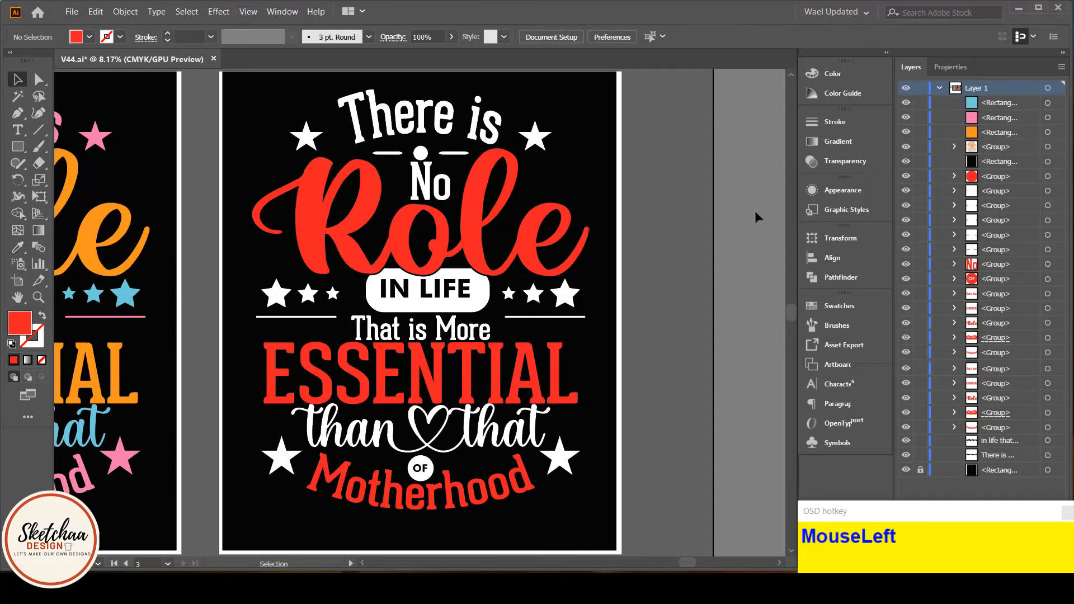
Recolour "There is" on the duplicated artboard with the red sampled from "Role".
click(413, 116)
click(18, 247)
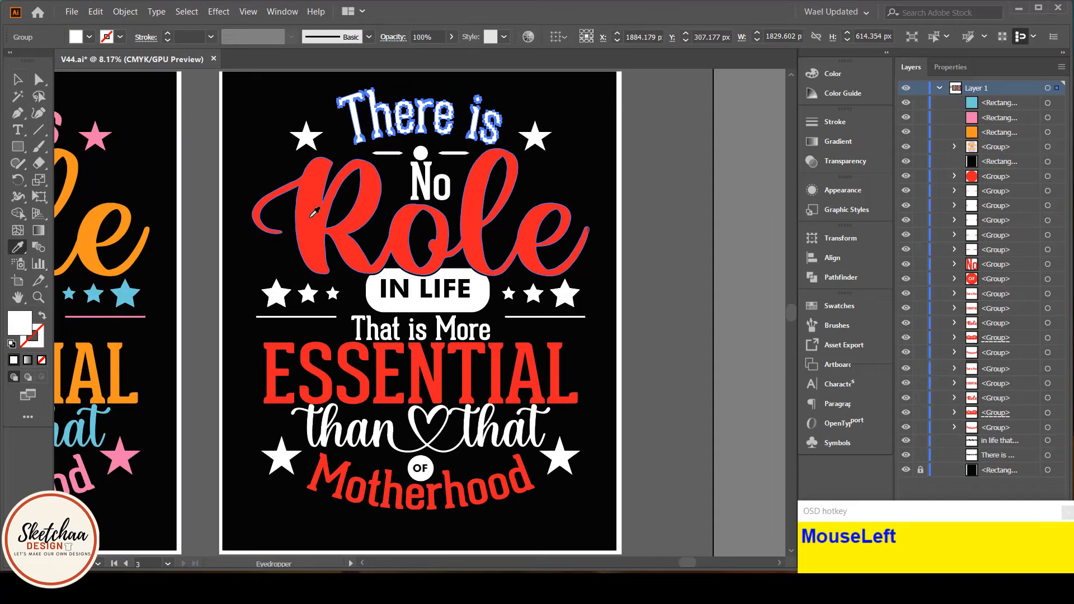
click(332, 241)
click(17, 79)
click(727, 169)
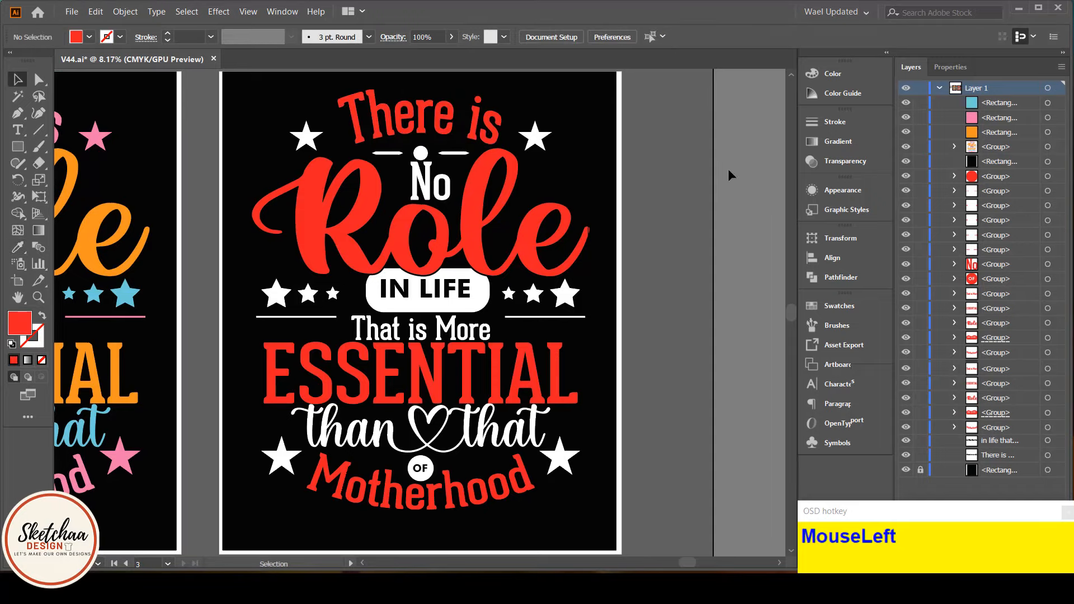
key(ctrl+minus)
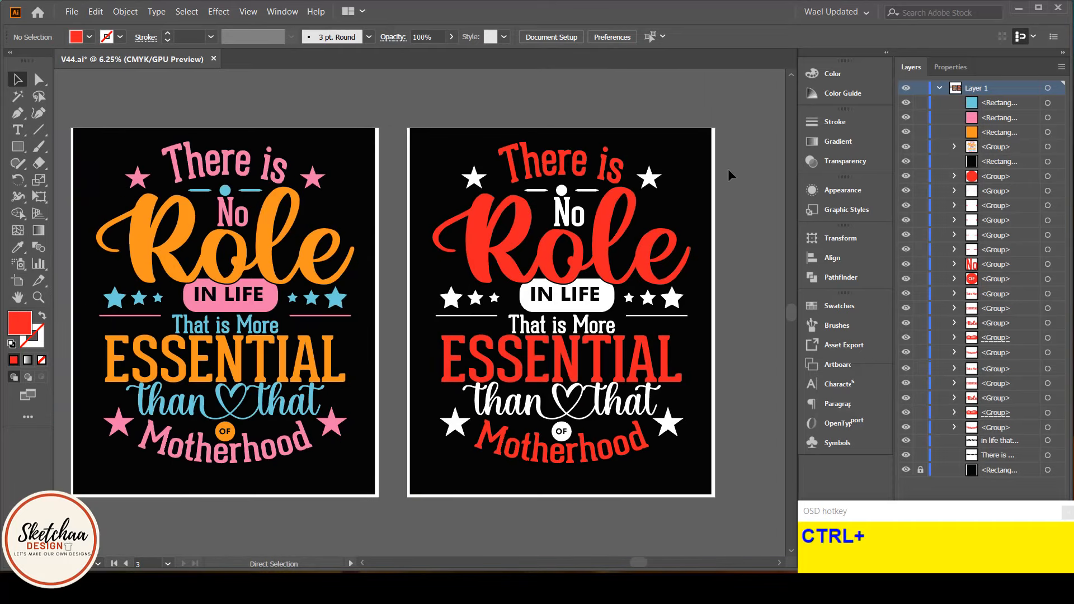